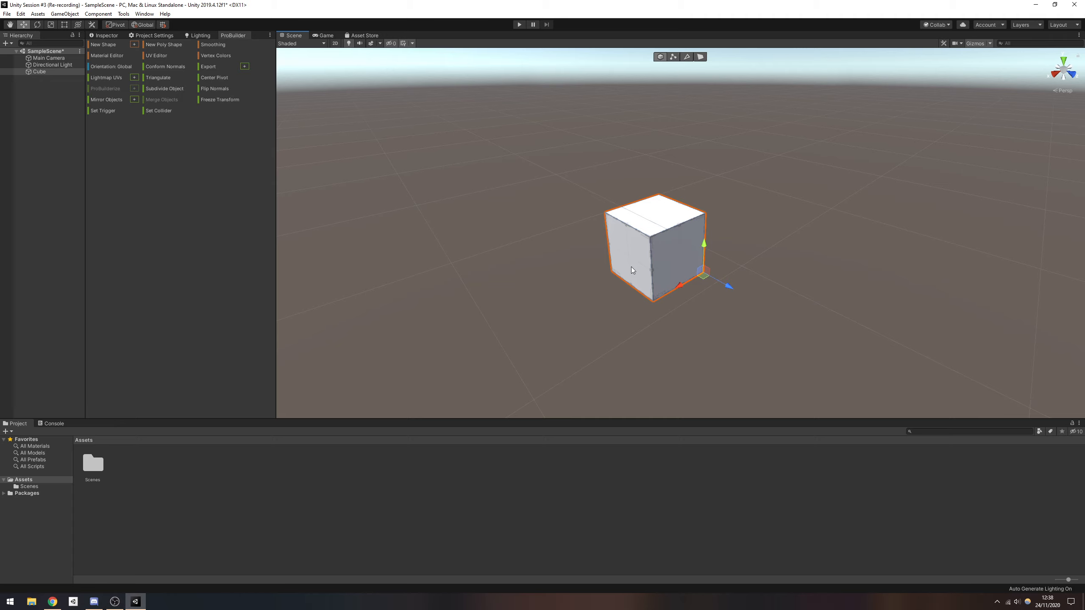
# - Pick several of the cube's corner vertices in vertex selection mode, and try picking an upper edge in edge selection mode
pyautogui.click(672, 57)
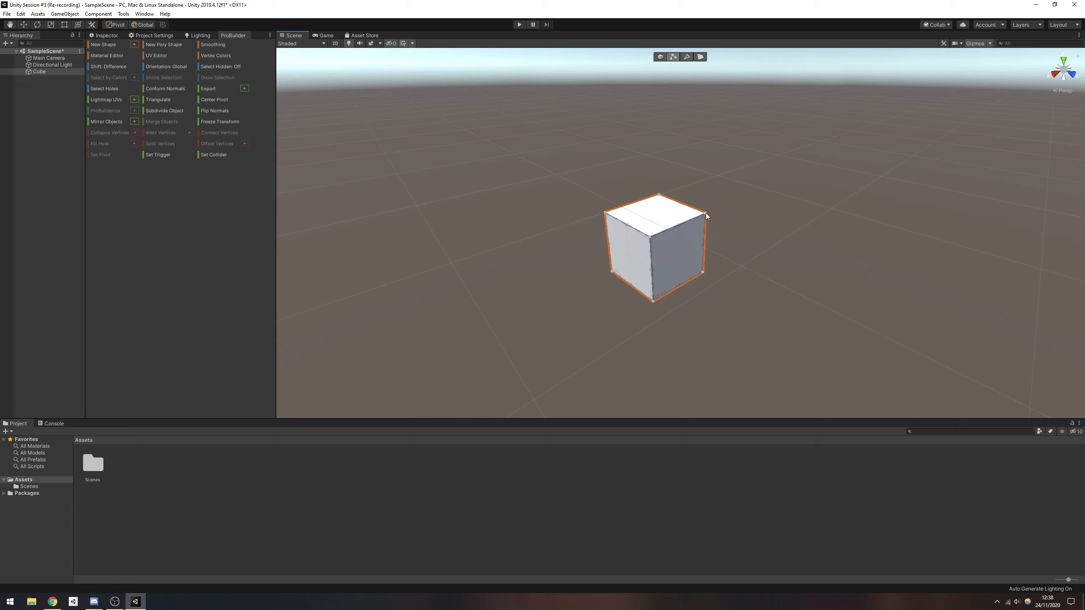
pyautogui.click(660, 195)
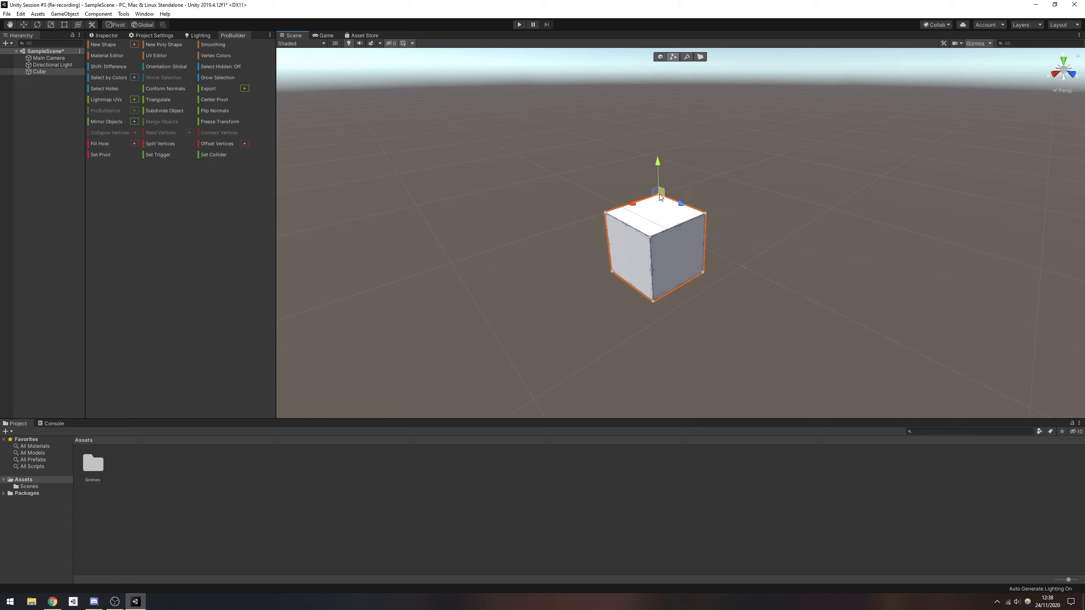
pyautogui.click(705, 213)
pyautogui.click(703, 272)
pyautogui.click(649, 239)
pyautogui.click(686, 57)
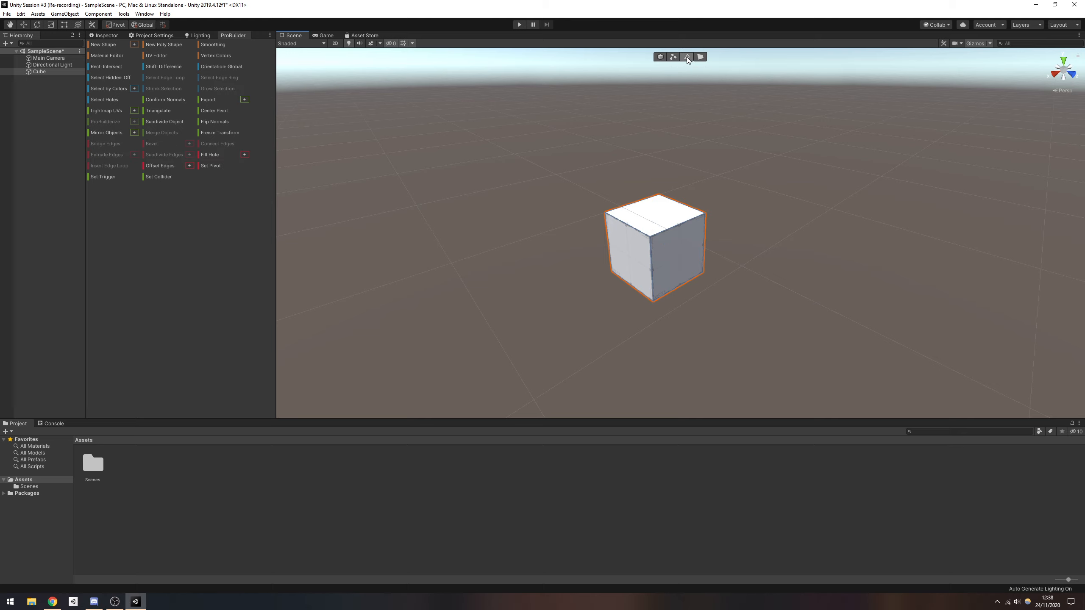
pyautogui.click(682, 204)
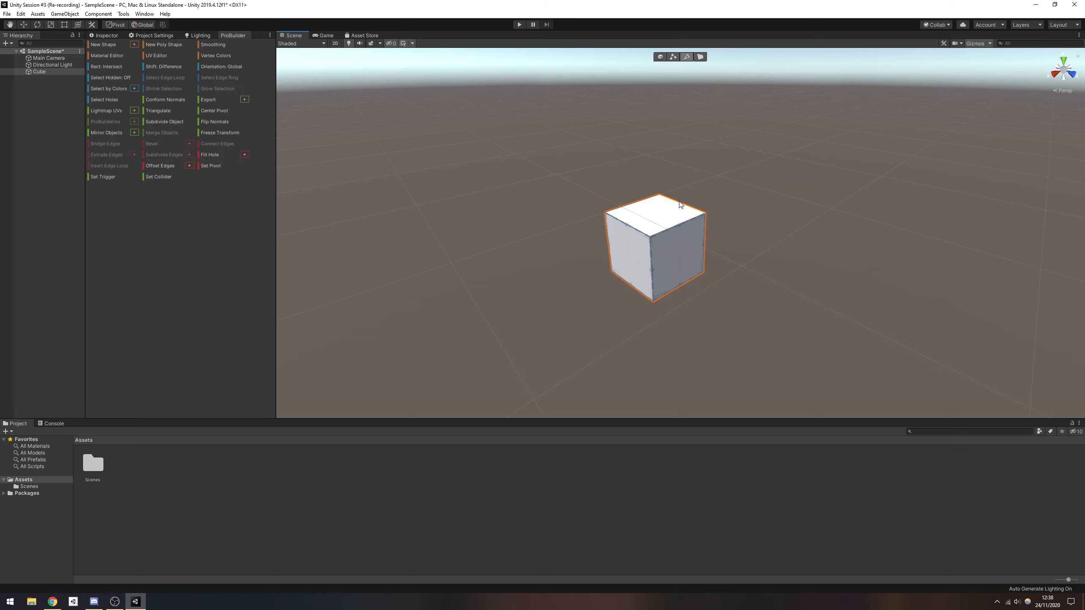
# - Switch to face selection mode, try several faces of the cube, and select one of its vertical side faces
pyautogui.click(700, 56)
pyautogui.click(648, 217)
pyautogui.click(683, 247)
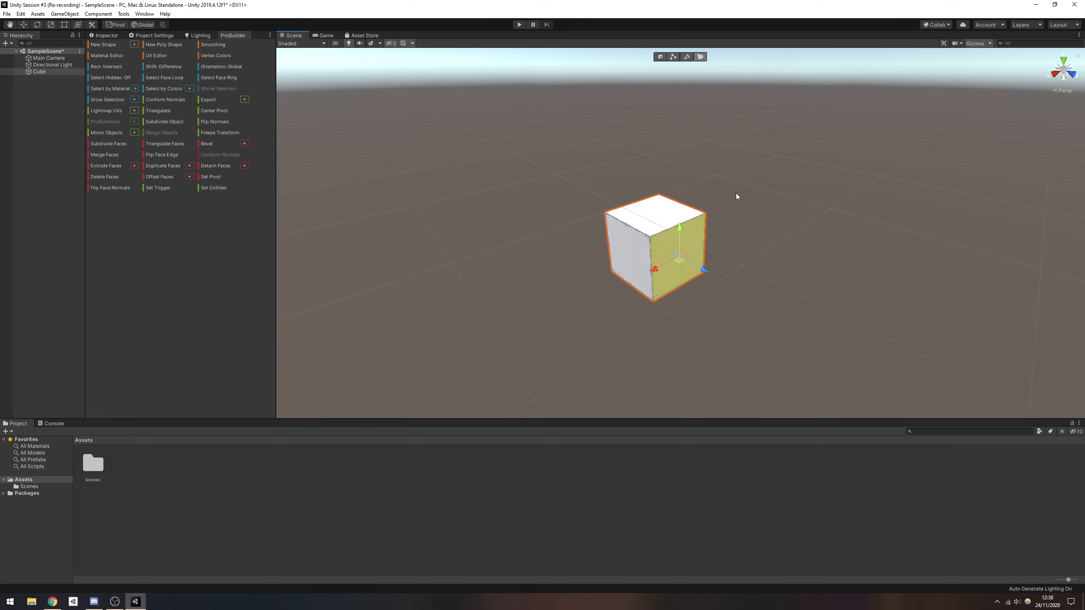
pyautogui.click(658, 213)
pyautogui.click(627, 256)
pyautogui.click(691, 244)
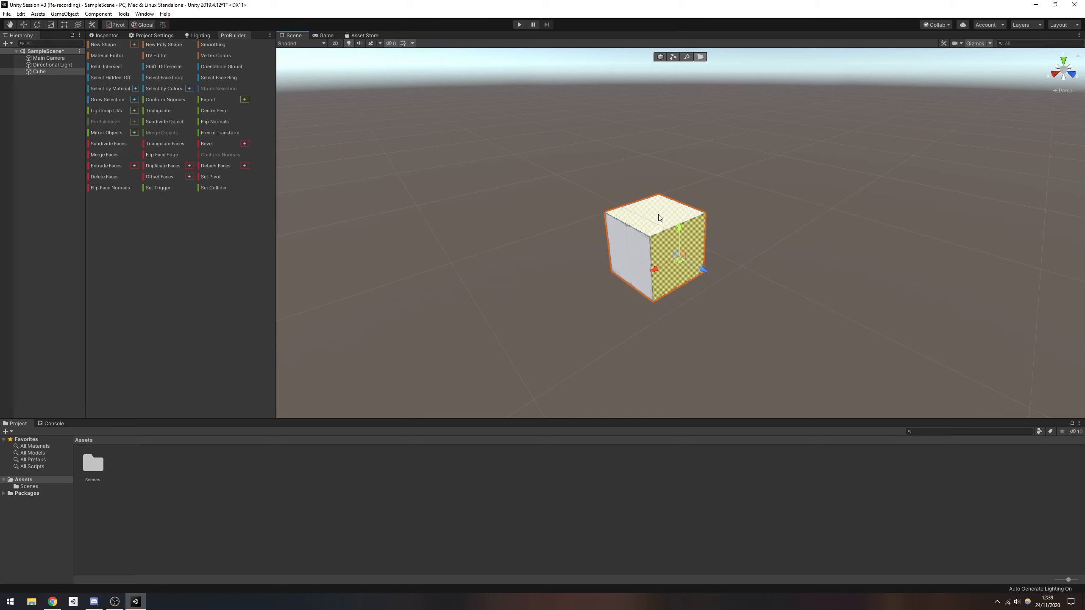
# - Reset the Cube's Transform so it sits at the world origin
pyautogui.keyDown('alt'); pyautogui.moveTo(716, 220); pyautogui.dragTo(750, 220); pyautogui.keyUp('alt')
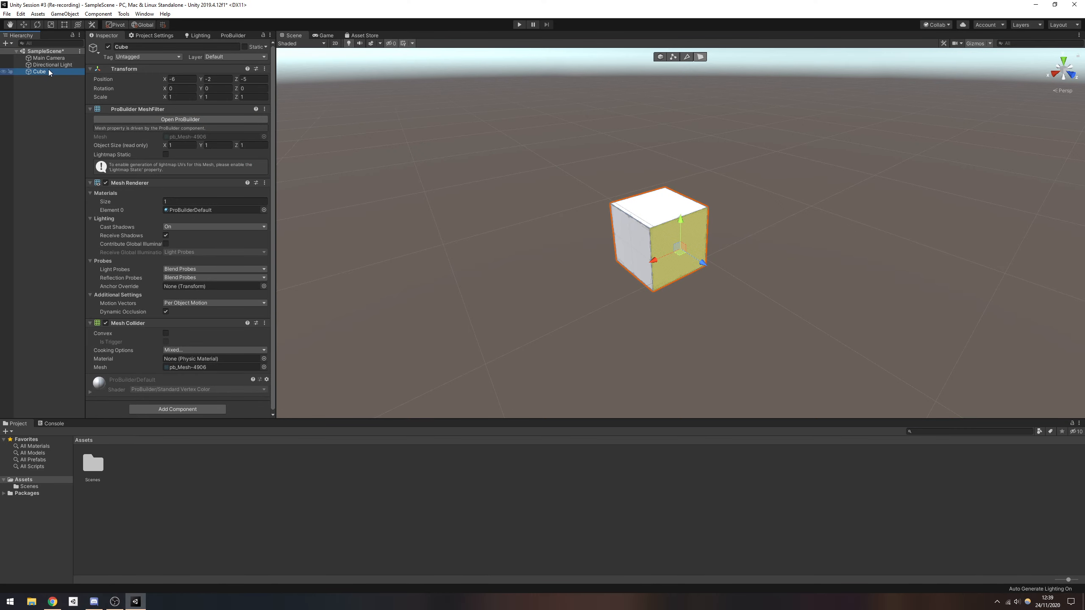
pyautogui.click(47, 71)
pyautogui.click(264, 68)
pyautogui.click(295, 82)
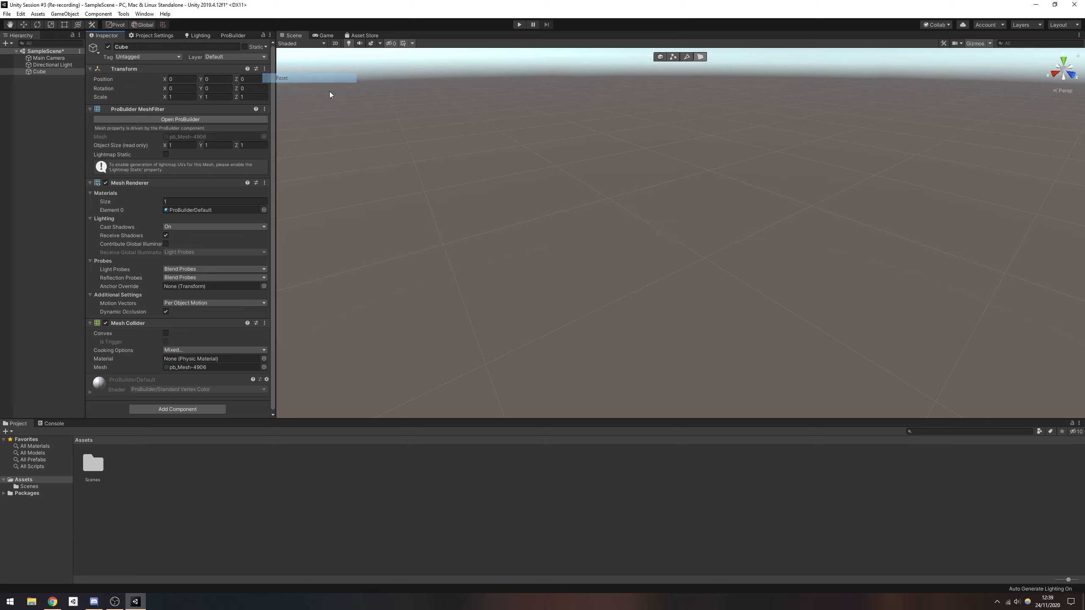
pyautogui.keyDown('alt'); pyautogui.moveTo(329, 92); pyautogui.dragTo(607, 192); pyautogui.keyUp('alt')
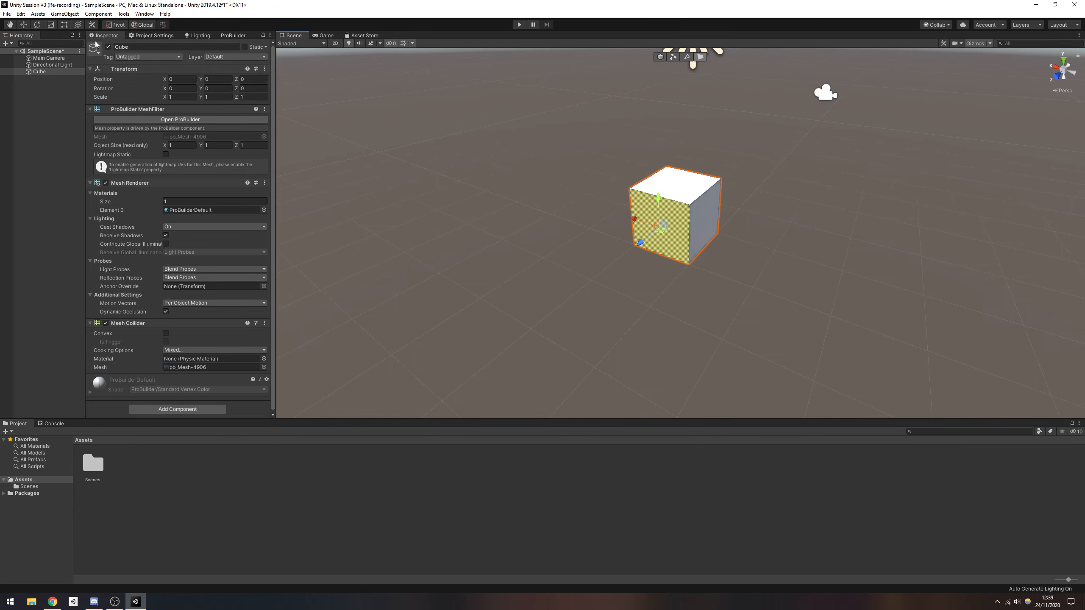
# - Extrude the selected side face of the cube by Face Normal with a distance of 1
pyautogui.click(228, 36)
pyautogui.keyDown('alt'); pyautogui.moveTo(703, 220); pyautogui.dragTo(673, 218); pyautogui.keyUp('alt')
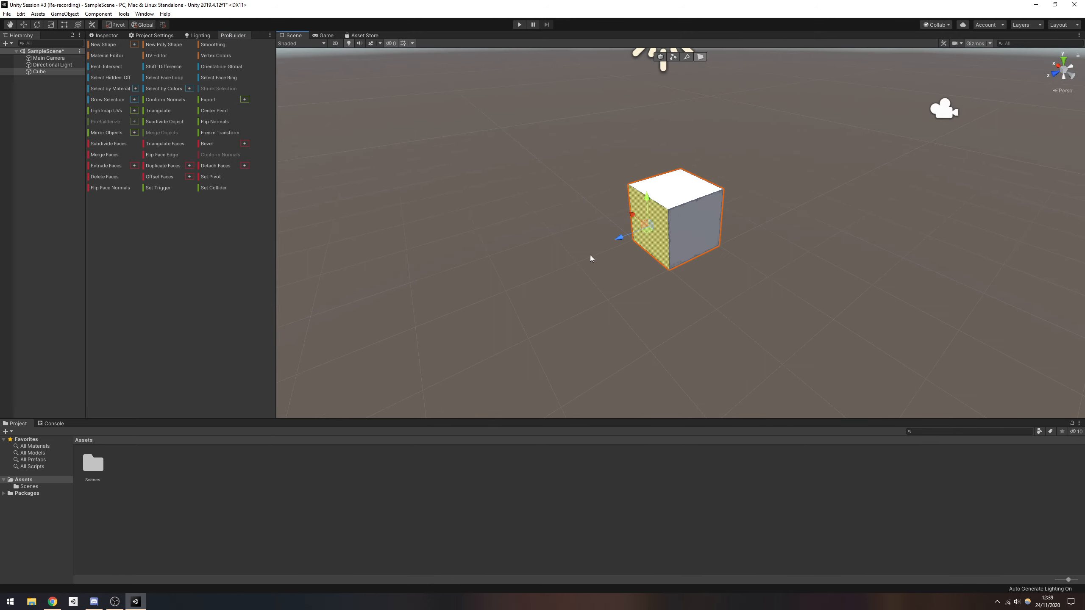
pyautogui.click(134, 165)
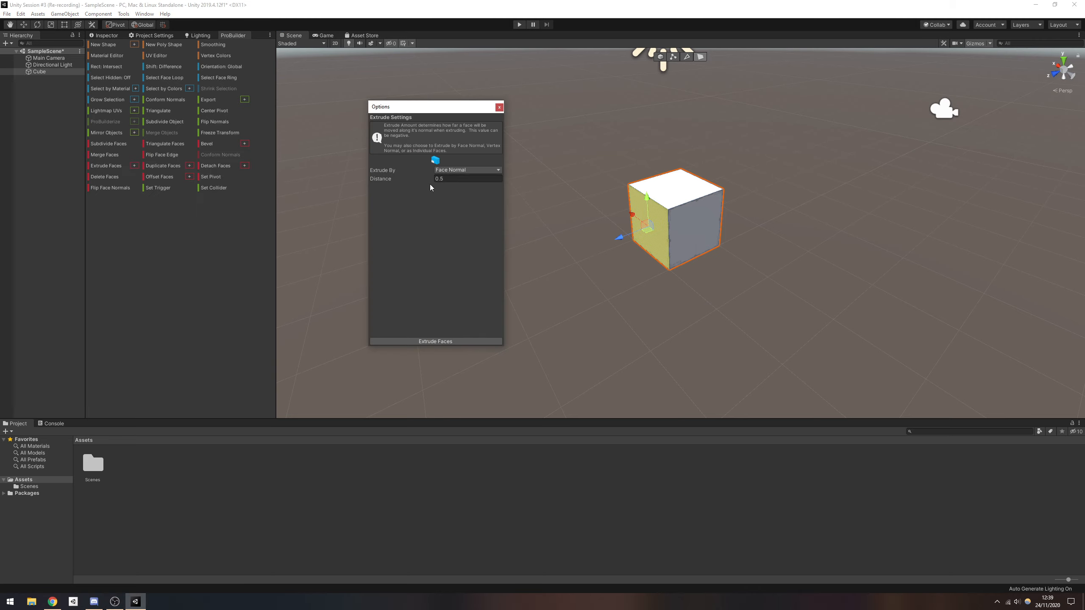
pyautogui.click(459, 170)
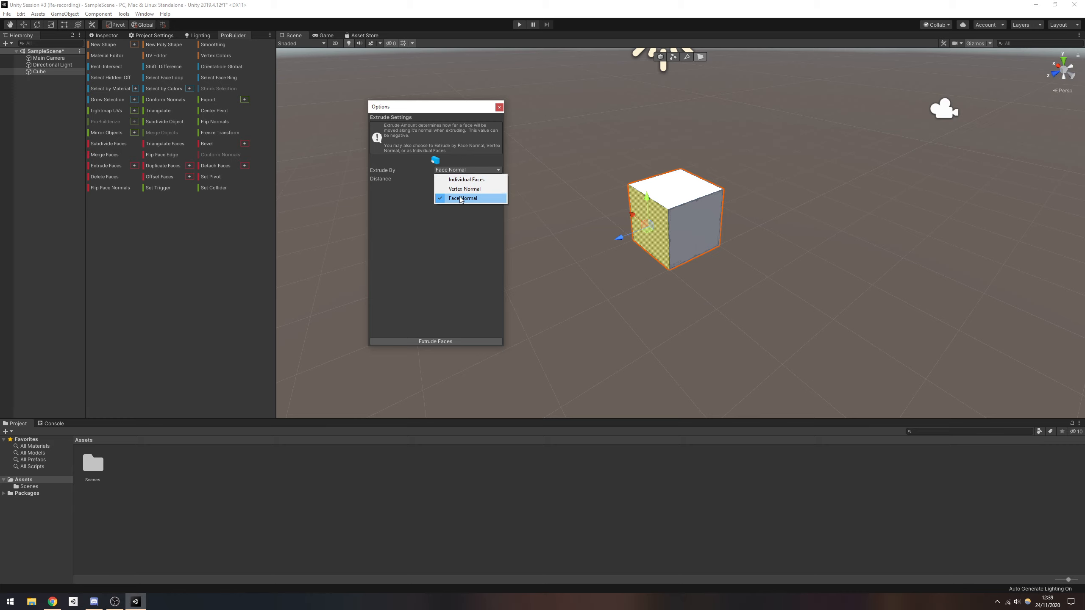
pyautogui.click(459, 200)
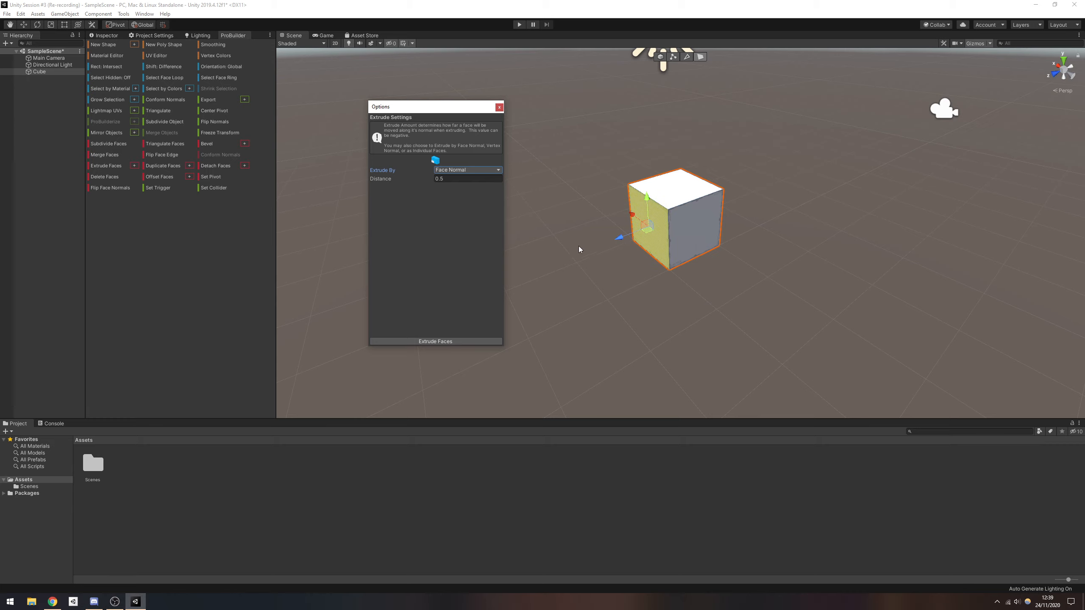
pyautogui.click(445, 180)
pyautogui.click(462, 341)
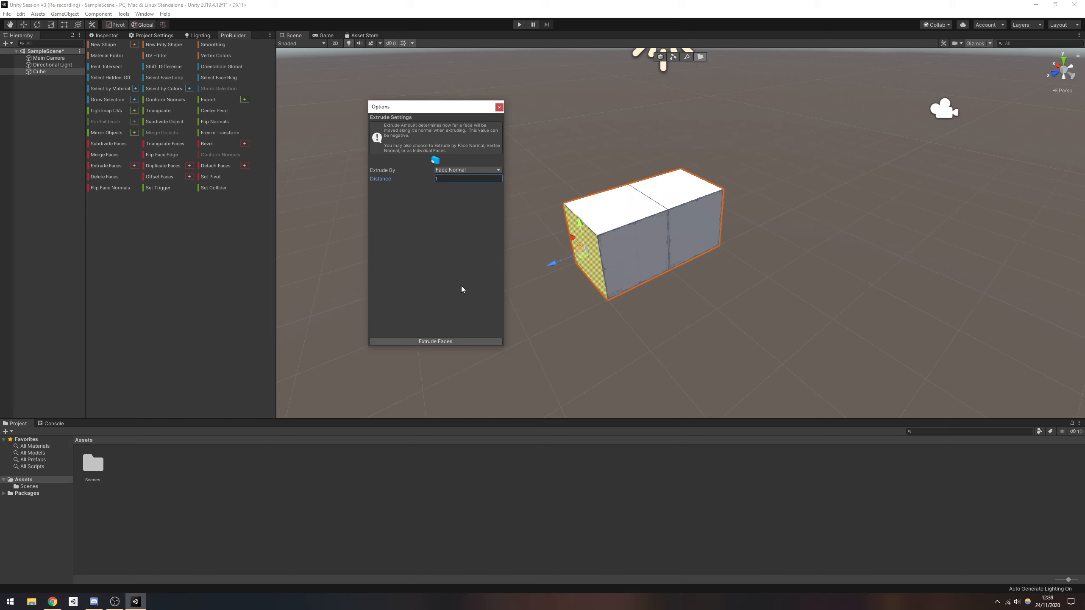
pyautogui.click(499, 107)
# - Try stretching the block by pulling its end face outward along the Z axis, and bring it back to its previous length
pyautogui.keyDown('alt'); pyautogui.moveTo(636, 139); pyautogui.dragTo(694, 247); pyautogui.keyUp('alt')
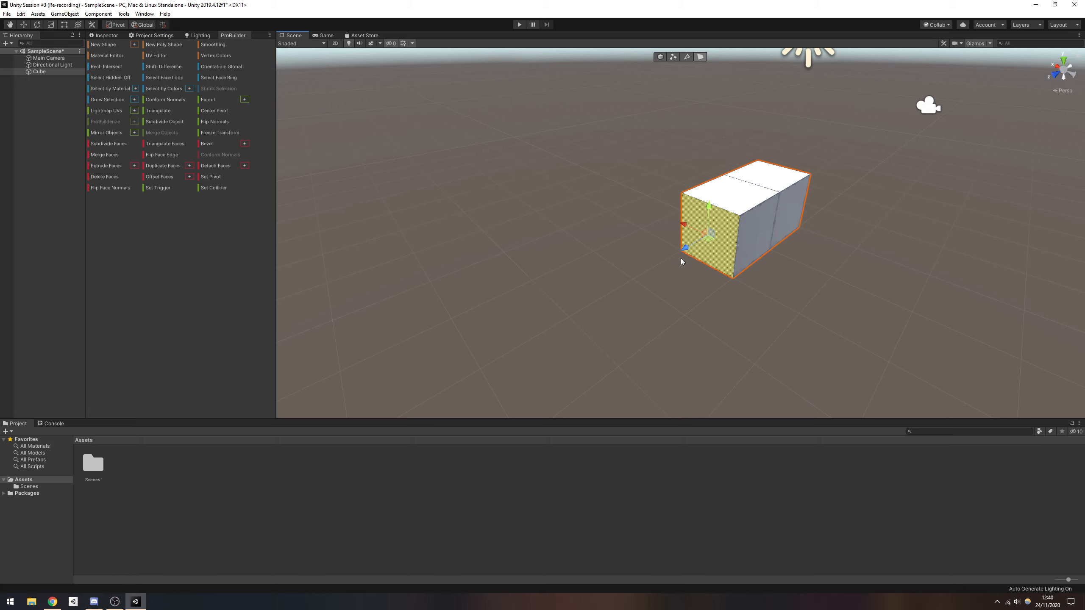
pyautogui.keyDown('shift'); pyautogui.moveTo(686, 251); pyautogui.dragTo(573, 292); pyautogui.keyUp('shift')
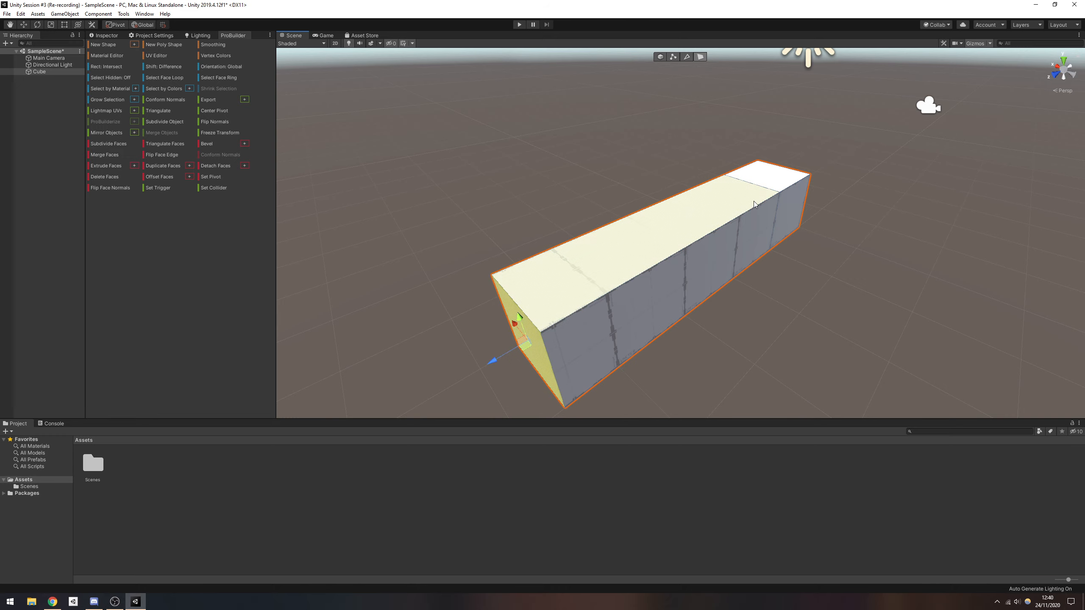
pyautogui.keyDown('alt'); pyautogui.moveTo(753, 215); pyautogui.dragTo(674, 231); pyautogui.keyUp('alt')
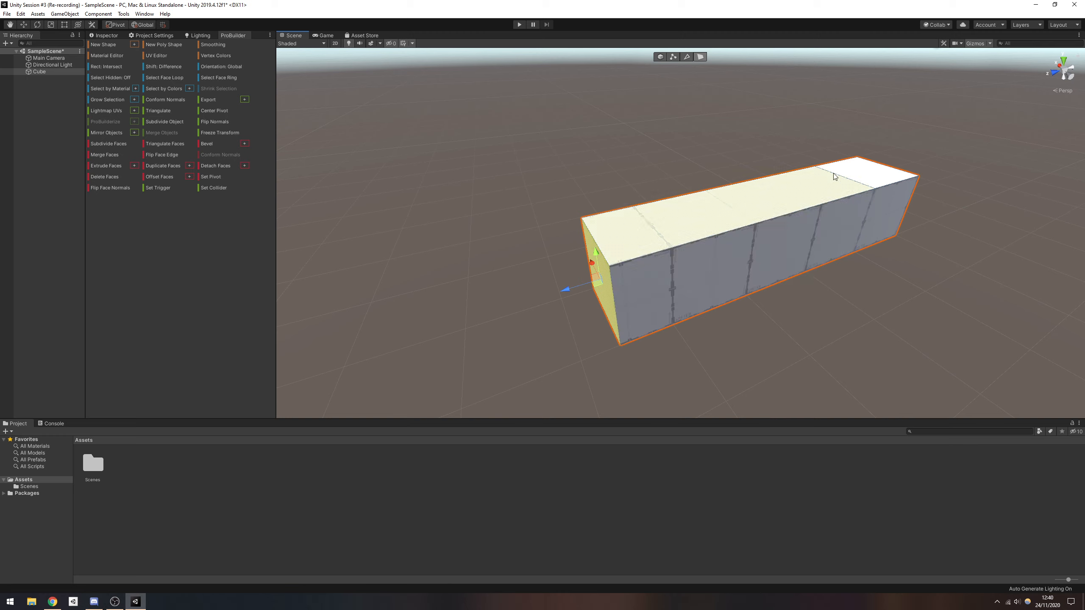
pyautogui.moveTo(612, 249); pyautogui.dragTo(776, 228)
pyautogui.moveTo(777, 229); pyautogui.dragTo(729, 204, button='right')
pyautogui.press('w')
pyautogui.press('d')
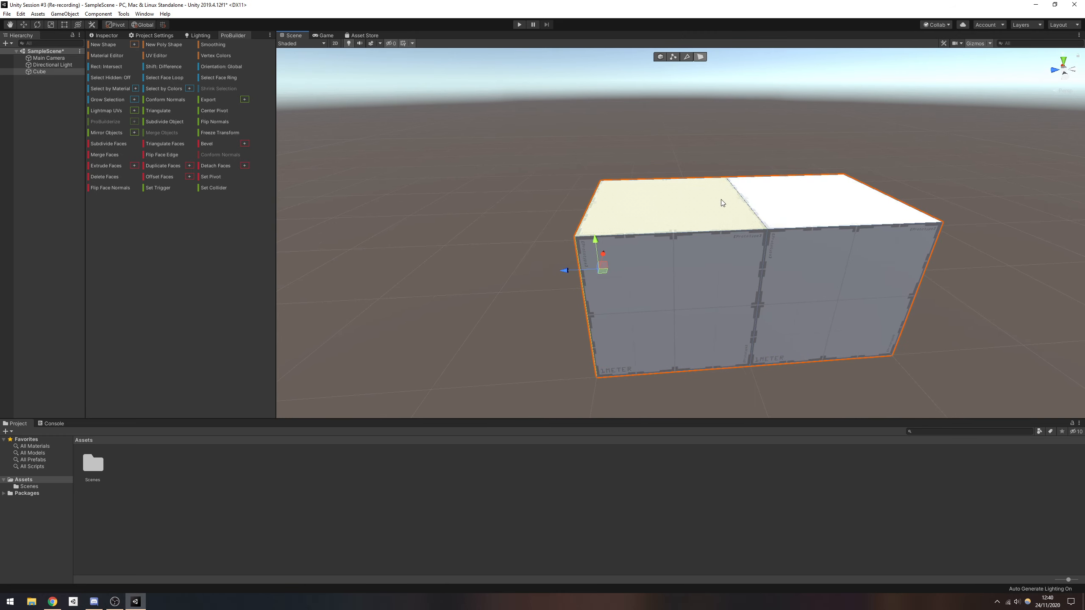
# - Pull the block's end face far out along the Z axis to form a long beam
pyautogui.moveTo(807, 208); pyautogui.dragTo(660, 242, button='right')
pyautogui.press('s')
pyautogui.press('d')
pyautogui.press('s')
pyautogui.press('s')
pyautogui.keyDown('shift'); pyautogui.moveTo(658, 242); pyautogui.dragTo(508, 309); pyautogui.keyUp('shift')
pyautogui.moveTo(534, 291); pyautogui.dragTo(521, 296, button='right')
pyautogui.press('a')
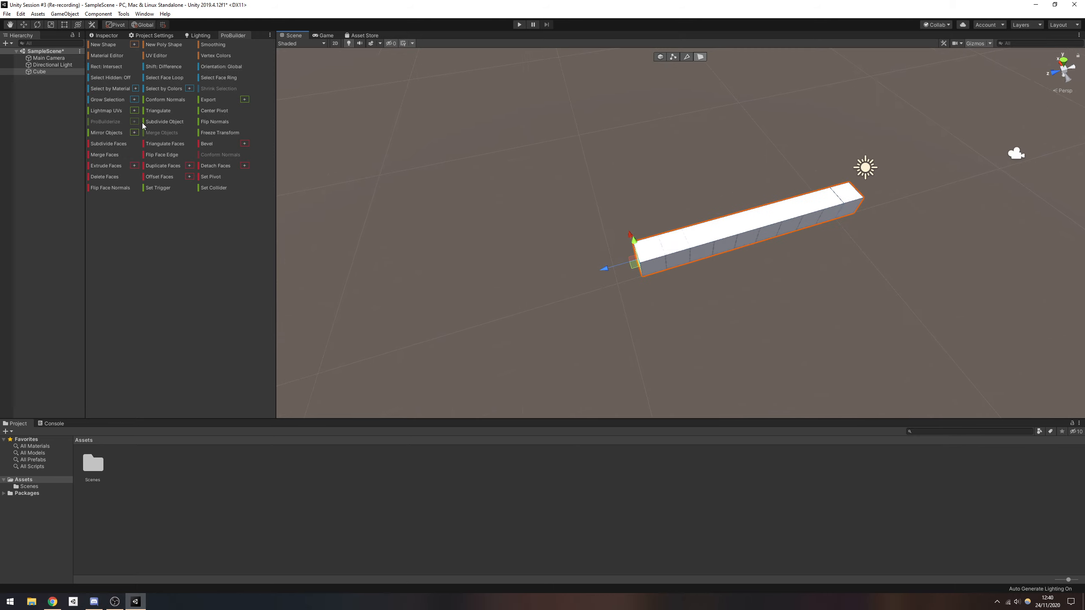
# - Extrude the beam's end face by another segment of distance 1
pyautogui.click(118, 167)
pyautogui.moveTo(777, 312); pyautogui.dragTo(716, 290, button='right')
pyautogui.press('a')
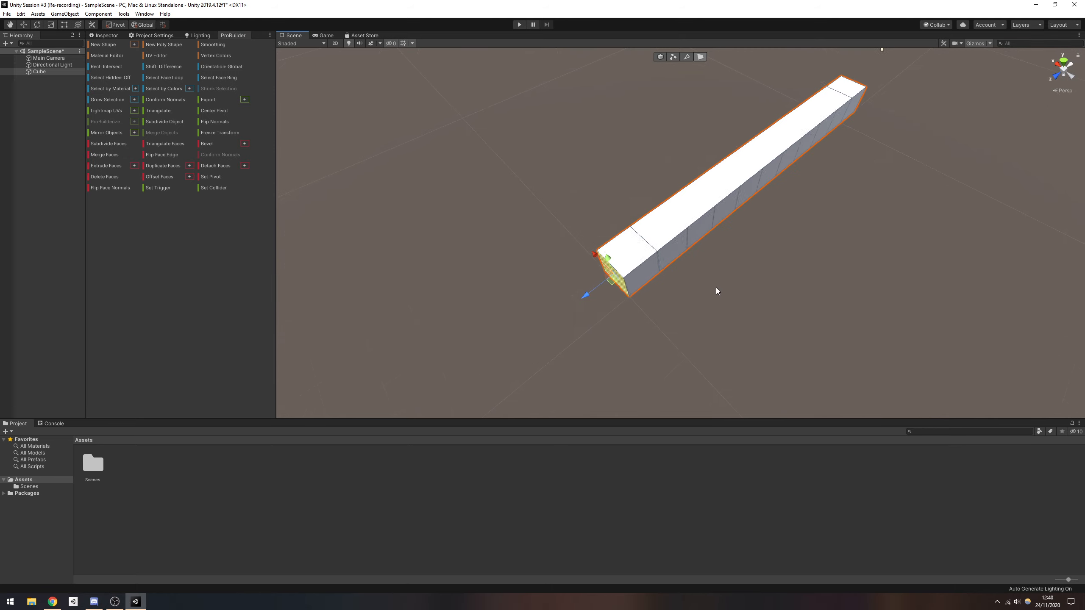
# - Select all three faces along one long side of the beam and extrude them outward by a distance of 1
pyautogui.click(706, 194)
pyautogui.press('d')
pyautogui.moveTo(808, 185); pyautogui.dragTo(856, 168, button='right')
pyautogui.click(625, 104)
pyautogui.moveTo(620, 196); pyautogui.dragTo(595, 158, button='right')
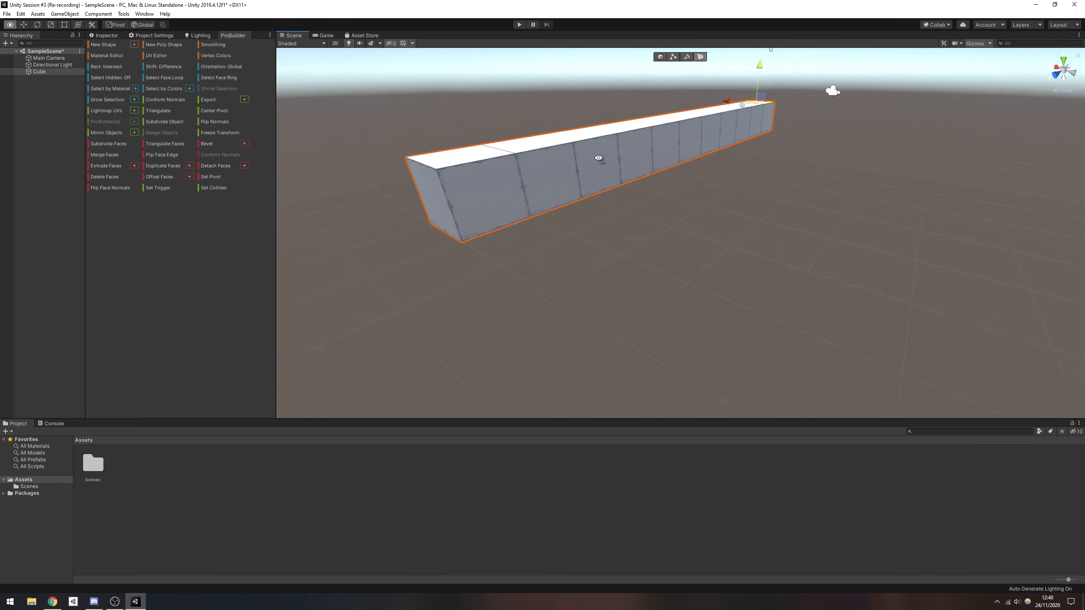
pyautogui.click(514, 201)
pyautogui.keyDown('shift'); pyautogui.click(606, 169); pyautogui.keyUp('shift')
pyautogui.keyDown('shift'); pyautogui.click(770, 119); pyautogui.keyUp('shift')
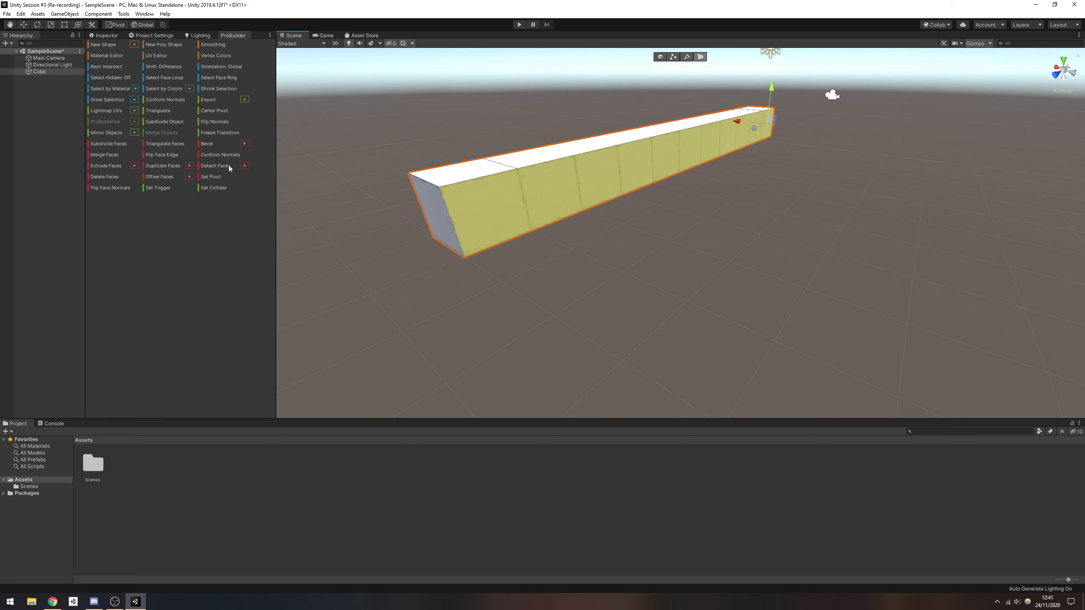
pyautogui.click(113, 168)
pyautogui.moveTo(457, 205); pyautogui.dragTo(535, 216, button='right')
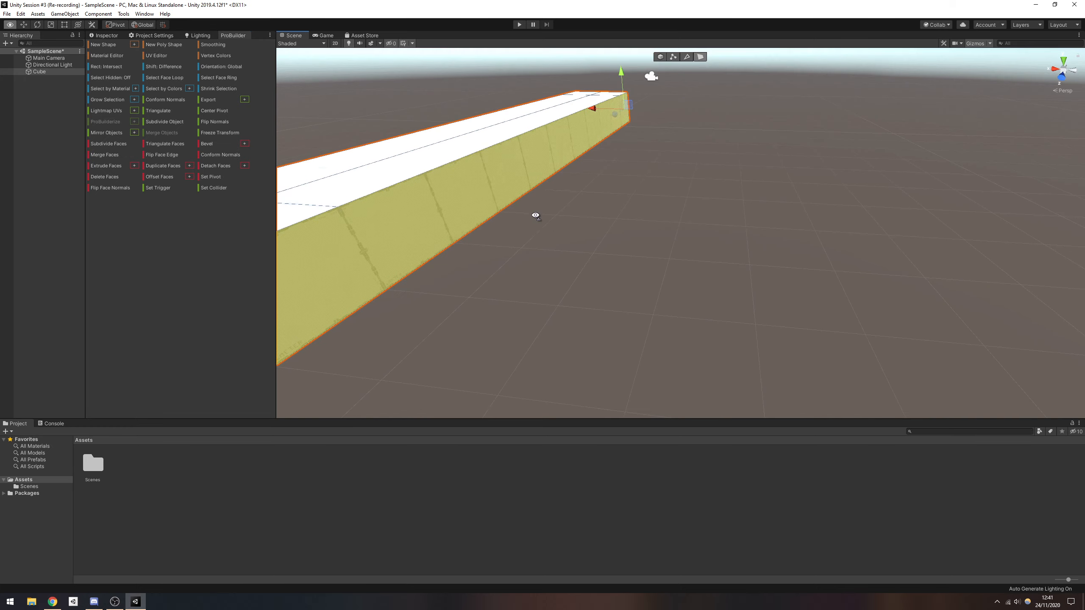
# - Pull the selected side faces outward along the X axis to widen the beam into a slab, and extrude one more edge strip
pyautogui.scroll(-5, 537, 217)
pyautogui.keyDown('shift'); pyautogui.moveTo(619, 149); pyautogui.dragTo(747, 161); pyautogui.keyUp('shift')
pyautogui.press('d')
pyautogui.moveTo(746, 162); pyautogui.dragTo(762, 224, button='right')
pyautogui.click(99, 169)
pyautogui.press('w')
pyautogui.press('s')
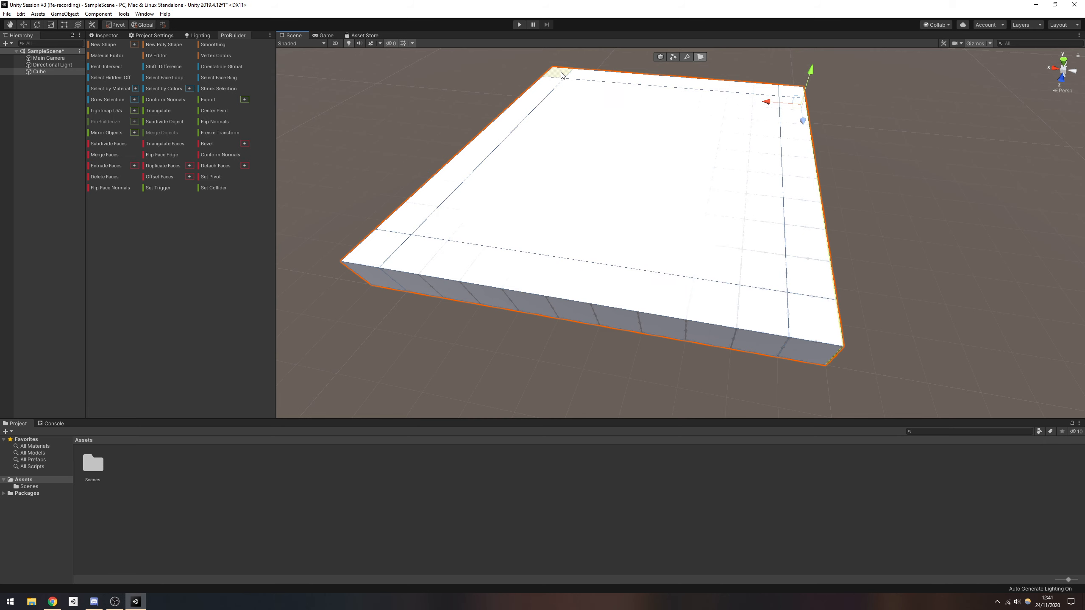
# - Extrude the slab's top border faces upward by 1 as walls on three sides and at all corners, leaving the far middle section open
pyautogui.click(852, 90)
pyautogui.click(620, 136)
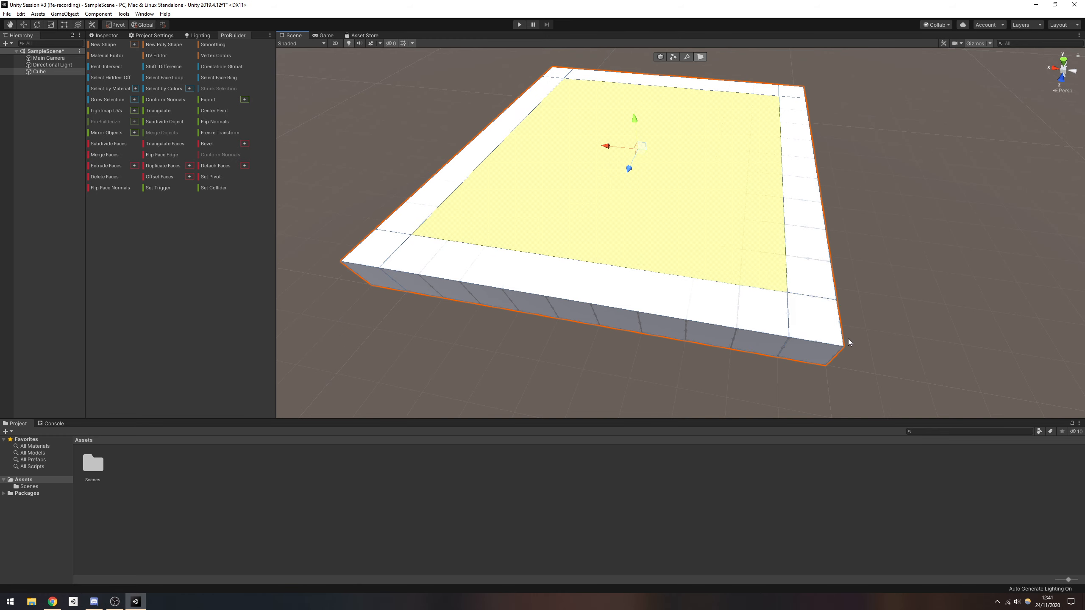
pyautogui.moveTo(610, 186); pyautogui.dragTo(608, 160, button='right')
pyautogui.click(535, 148)
pyautogui.keyDown('shift'); pyautogui.click(473, 209); pyautogui.keyUp('shift')
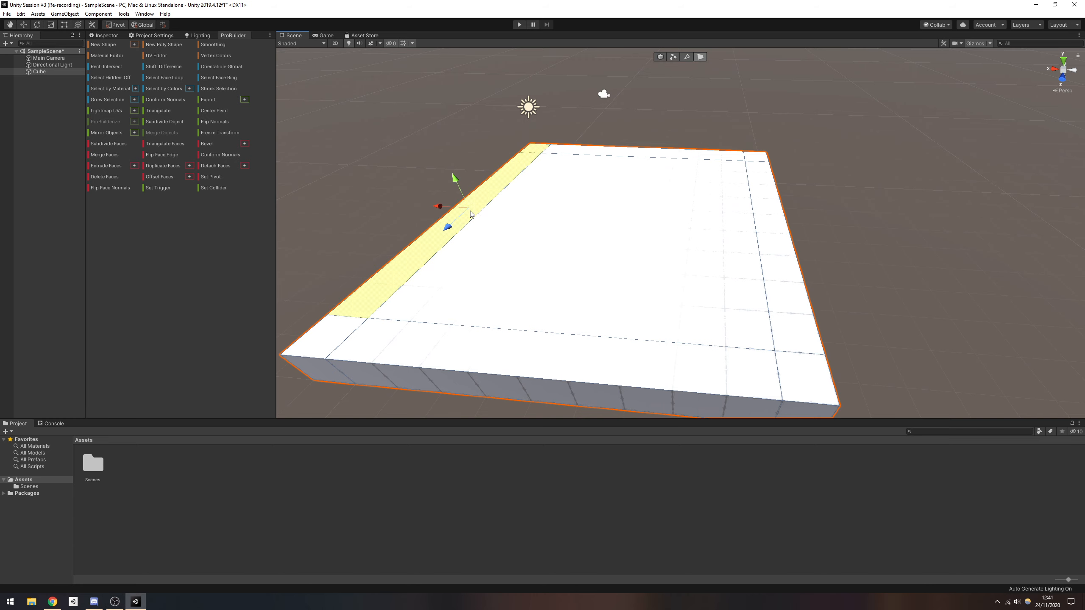
pyautogui.keyDown('shift'); pyautogui.click(336, 337); pyautogui.keyUp('shift')
pyautogui.keyDown('shift'); pyautogui.click(529, 354); pyautogui.keyUp('shift')
pyautogui.keyDown('shift'); pyautogui.click(799, 370); pyautogui.keyUp('shift')
pyautogui.keyDown('shift'); pyautogui.click(794, 330); pyautogui.keyUp('shift')
pyautogui.keyDown('shift'); pyautogui.click(762, 165); pyautogui.keyUp('shift')
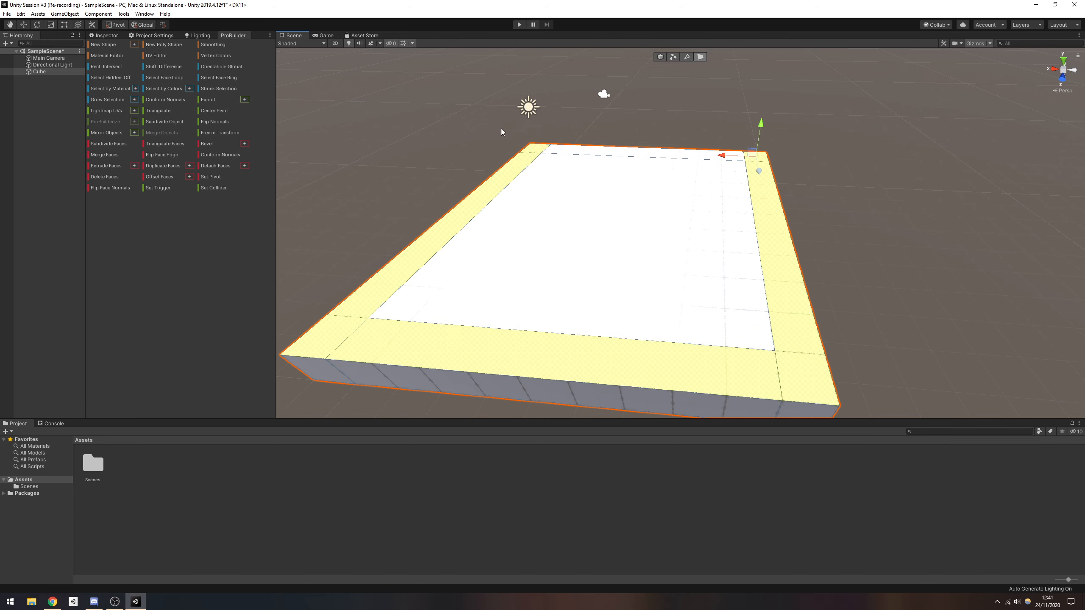
pyautogui.click(108, 169)
pyautogui.click(565, 88)
# - Examine the extruded walls and floor of the slab from several angles
pyautogui.keyDown('alt'); pyautogui.moveTo(565, 88); pyautogui.dragTo(553, 92); pyautogui.keyUp('alt')
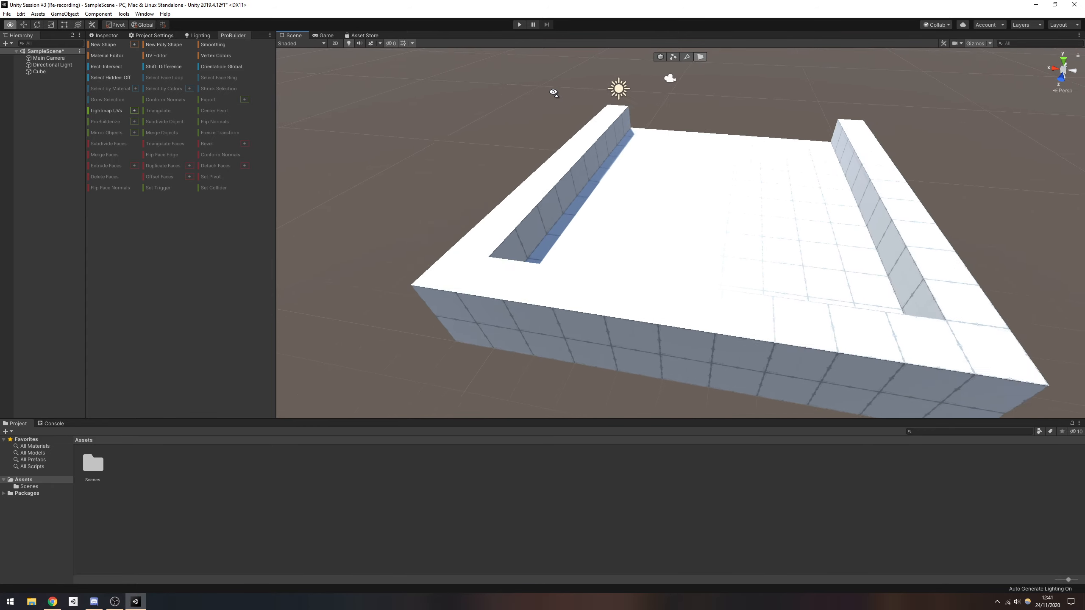
pyautogui.press('w')
pyautogui.press('a')
pyautogui.moveTo(553, 93); pyautogui.dragTo(750, 69, button='right')
pyautogui.keyDown('alt'); pyautogui.moveTo(747, 72); pyautogui.dragTo(707, 129); pyautogui.keyUp('alt')
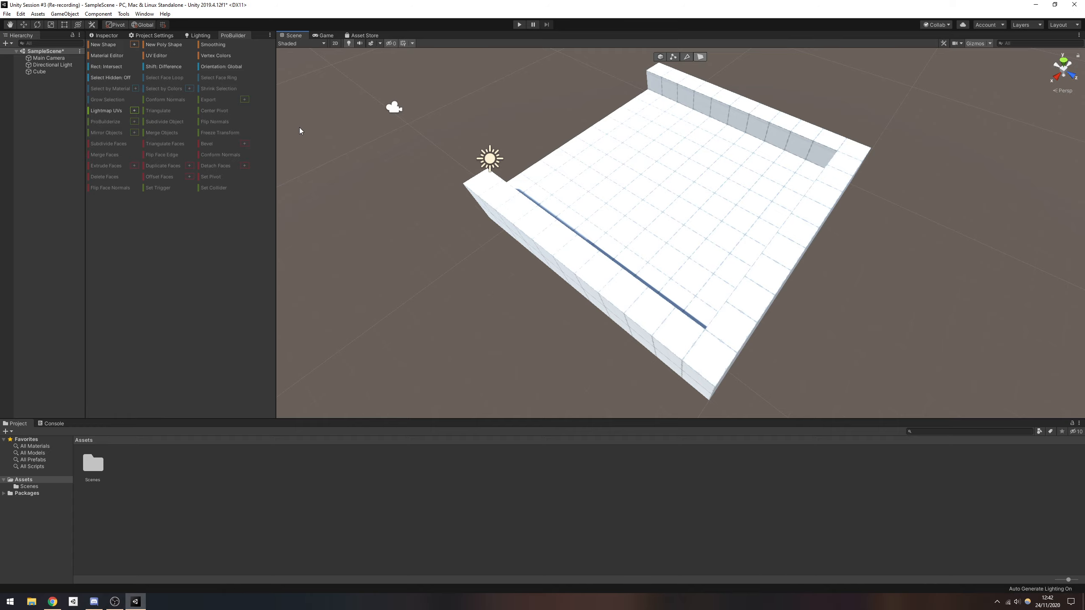
pyautogui.keyDown('alt'); pyautogui.moveTo(299, 131); pyautogui.dragTo(590, 239); pyautogui.keyUp('alt')
pyautogui.moveTo(590, 238); pyautogui.dragTo(483, 177, button='right')
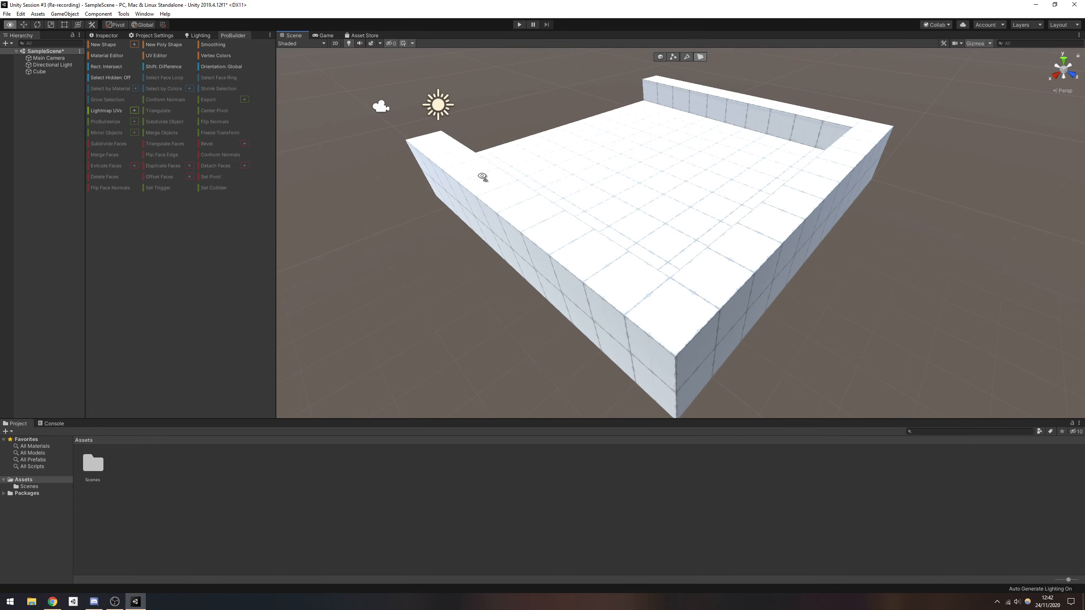
# - Add a 3D Capsule object to the scene inside the walled floor
pyautogui.click(106, 36)
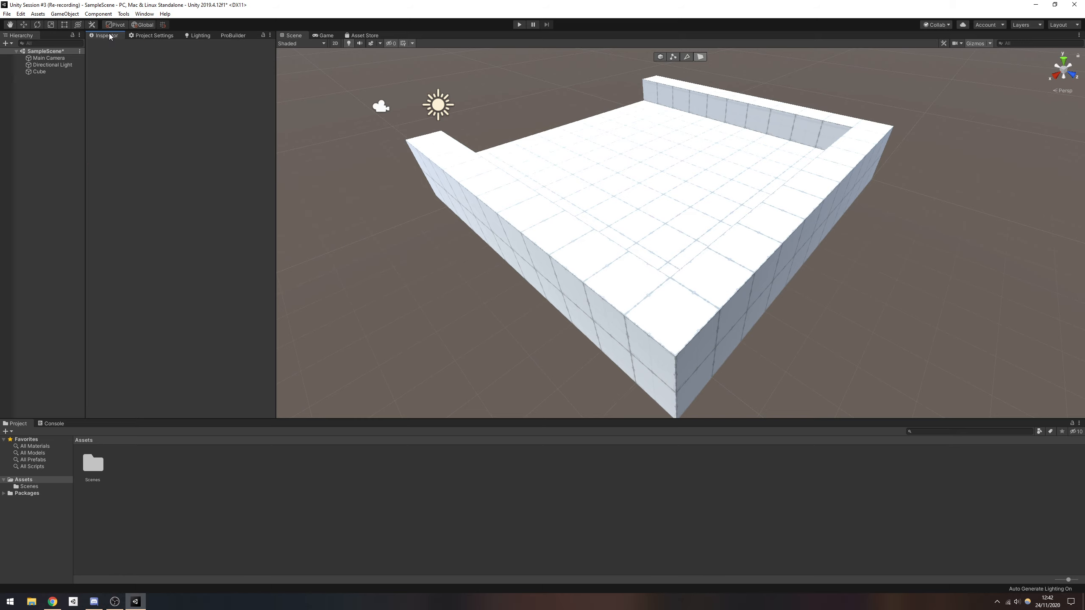
pyautogui.click(40, 105)
pyautogui.scroll(-4, 654, 177)
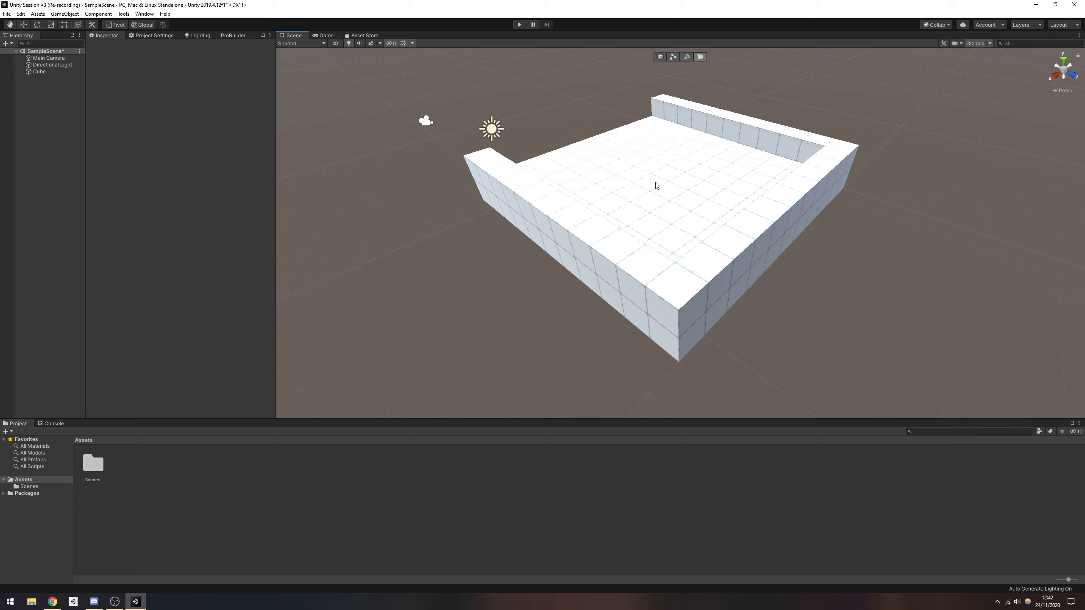
pyautogui.rightClick(53, 108)
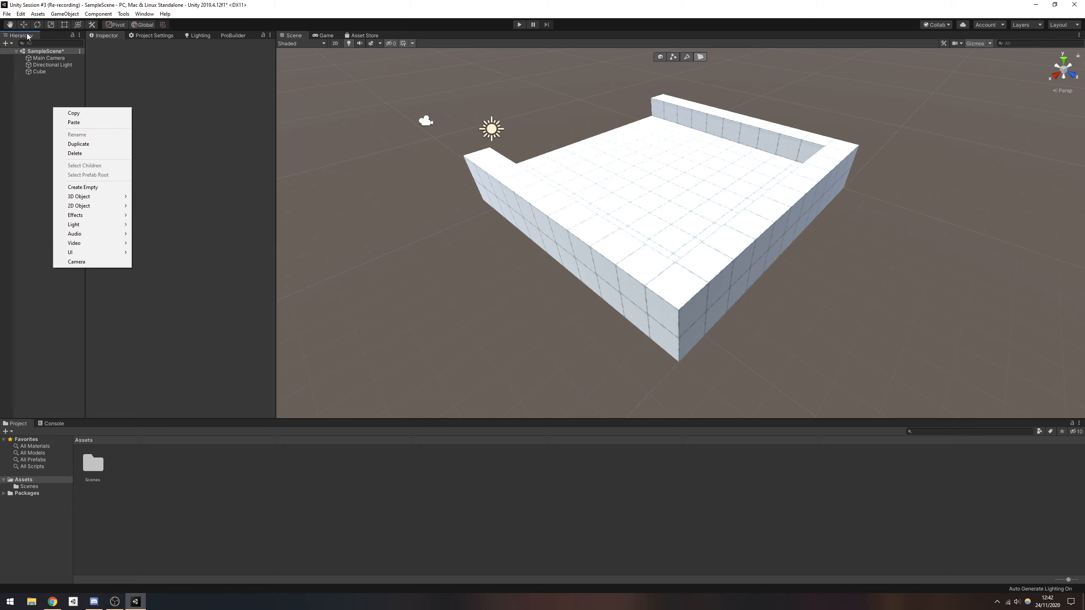
pyautogui.moveTo(101, 198)
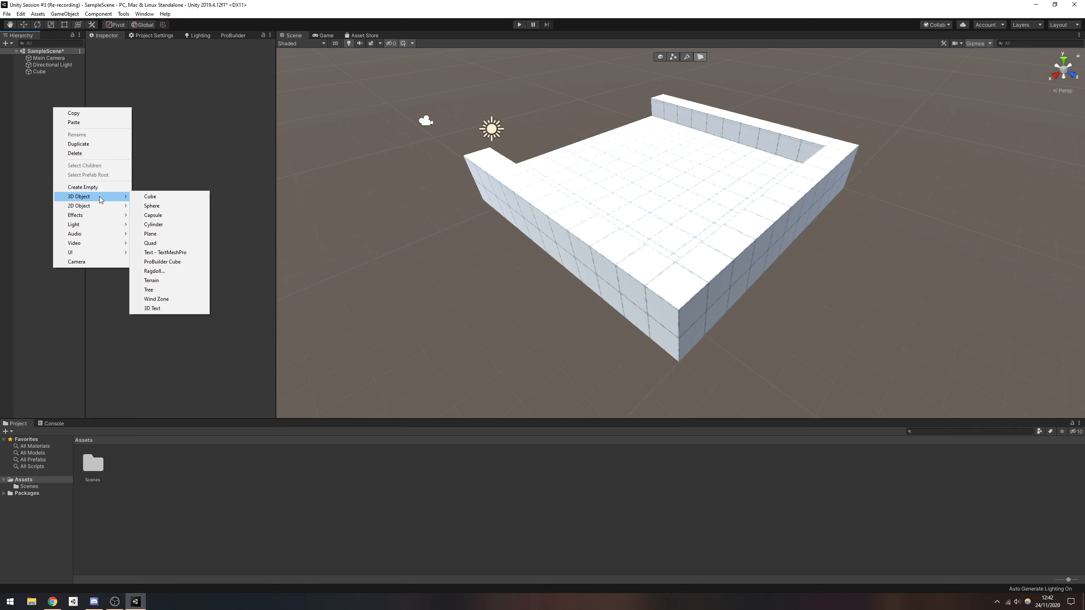
pyautogui.click(170, 214)
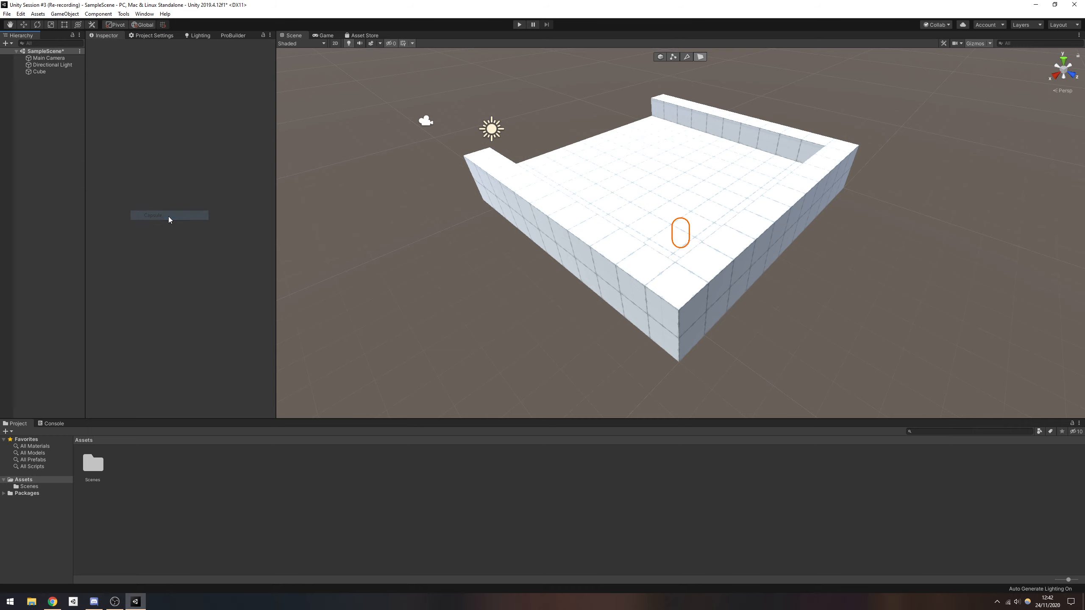
# - Reset the capsule's Transform so its position is 0, 0, 0
pyautogui.scroll(3, 613, 225)
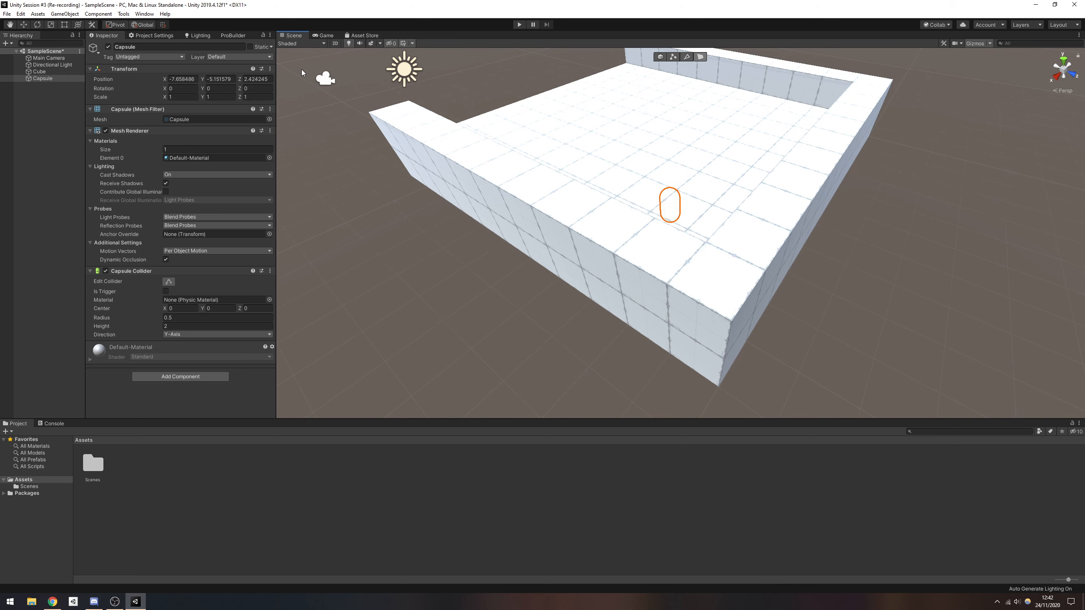
pyautogui.click(270, 68)
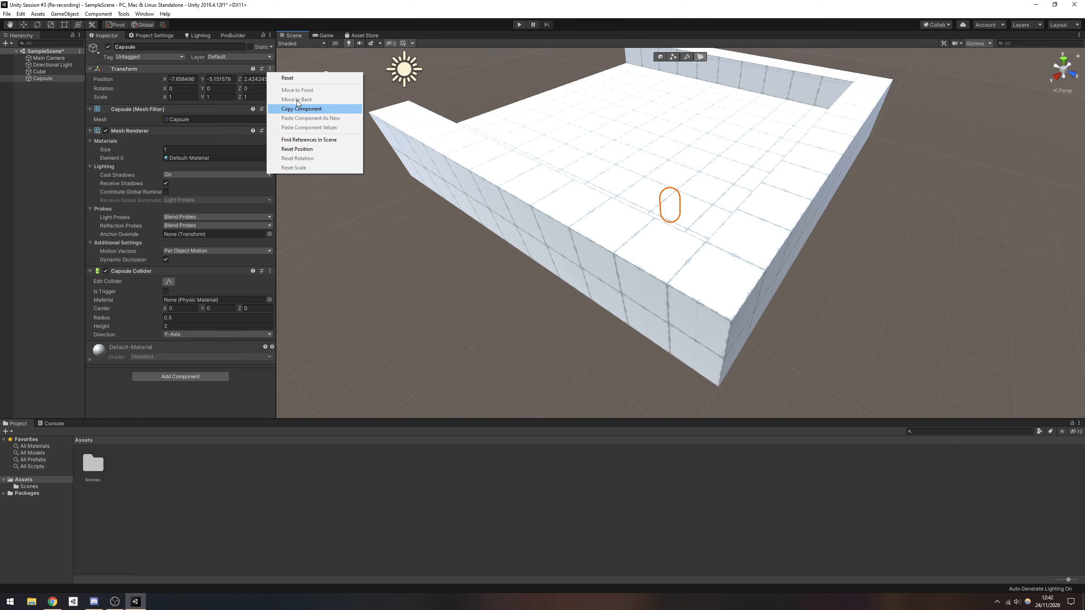
pyautogui.click(287, 78)
pyautogui.keyDown('alt'); pyautogui.moveTo(470, 145); pyautogui.dragTo(554, 148); pyautogui.keyUp('alt')
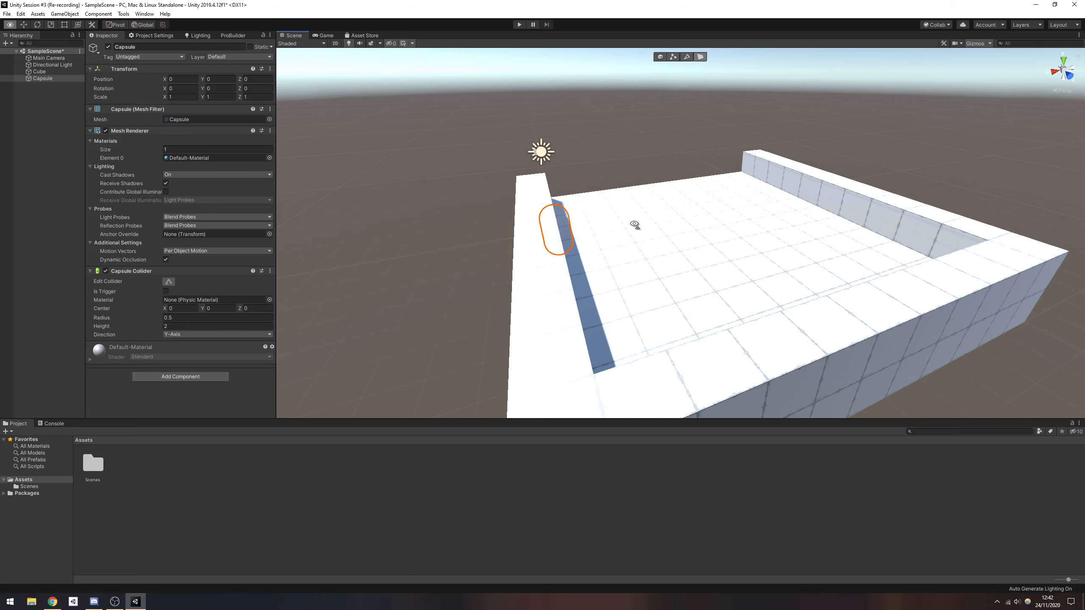
pyautogui.keyDown('alt'); pyautogui.moveTo(637, 225); pyautogui.dragTo(346, 138); pyautogui.keyUp('alt')
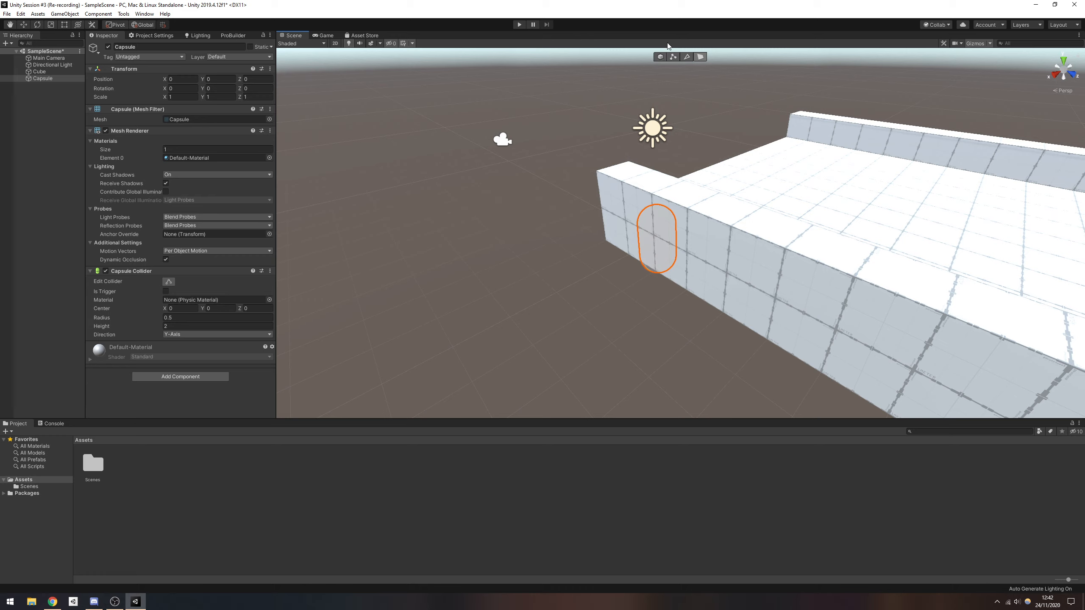
# - Return to object selection mode and move the capsule onto the walled floor at position X -4, Y 2, Z 5.75
pyautogui.click(660, 57)
pyautogui.moveTo(778, 232); pyautogui.dragTo(629, 224, button='right')
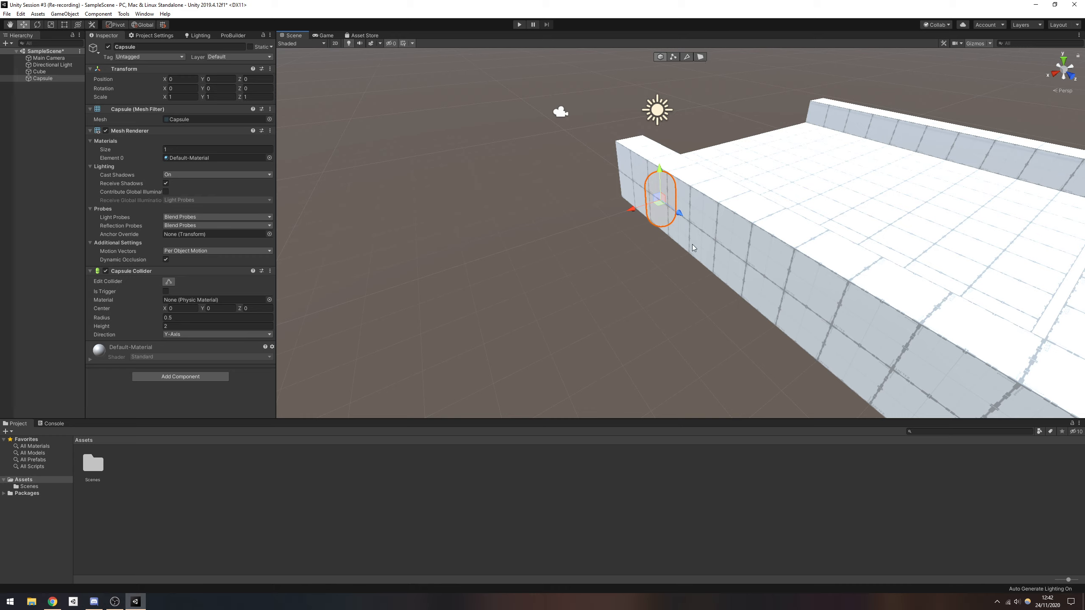
pyautogui.moveTo(671, 181); pyautogui.dragTo(939, 139)
pyautogui.moveTo(901, 164); pyautogui.dragTo(665, 186, button='right')
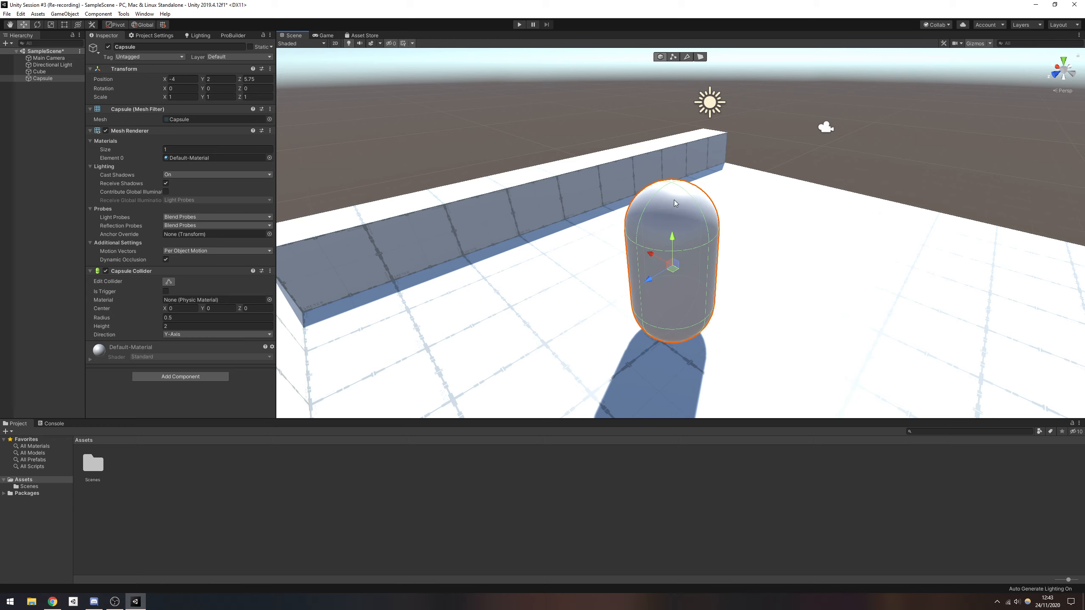
# - Disable the capsule's Mesh Renderer and view its collider outline from another side of the floor
pyautogui.click(106, 132)
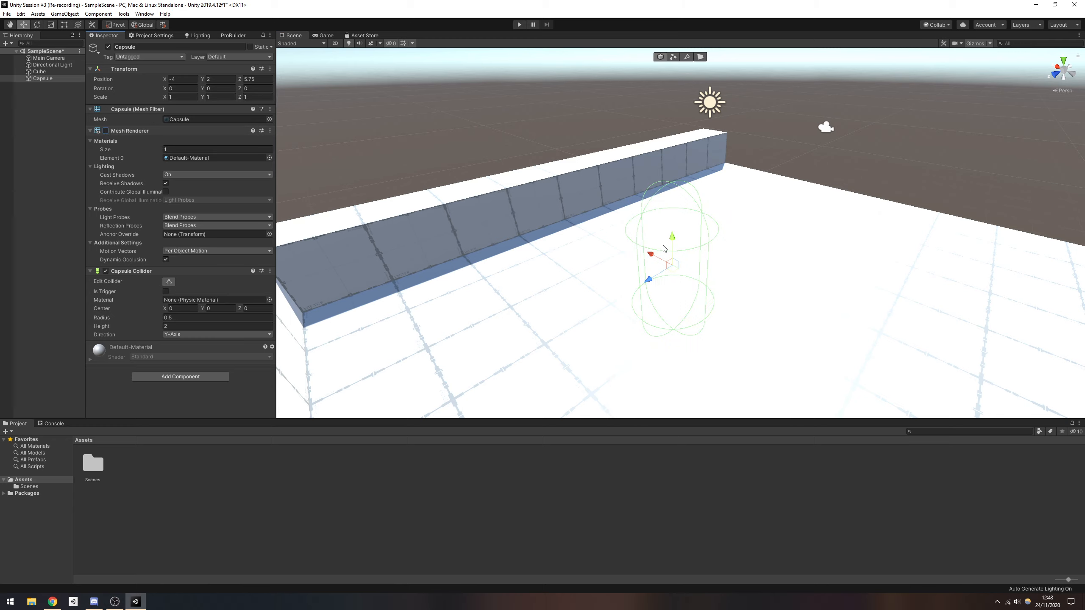
pyautogui.press('d')
pyautogui.moveTo(665, 248); pyautogui.dragTo(497, 228, button='right')
pyautogui.press('a')
pyautogui.press('w')
pyautogui.press('d')
pyautogui.press('s')
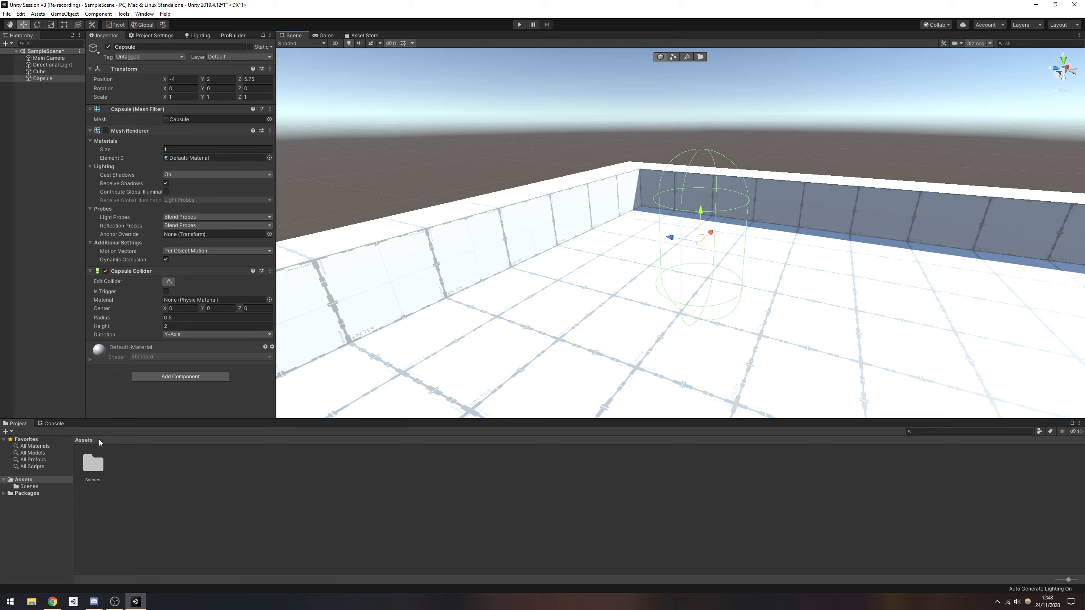
# - Add a Rigidbody component to the capsule
pyautogui.click(177, 377)
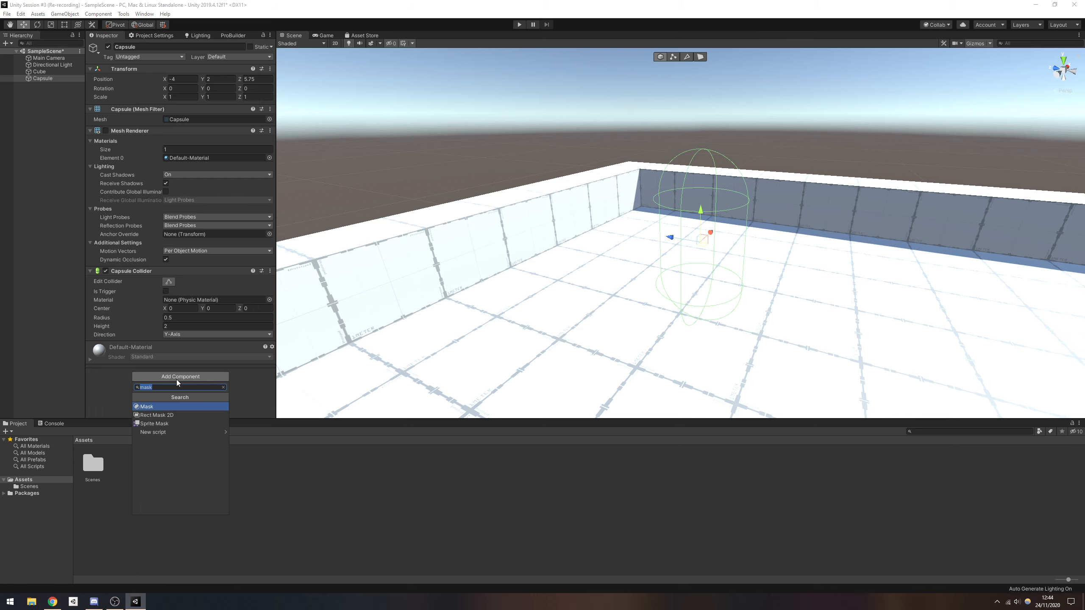
pyautogui.write('rig')
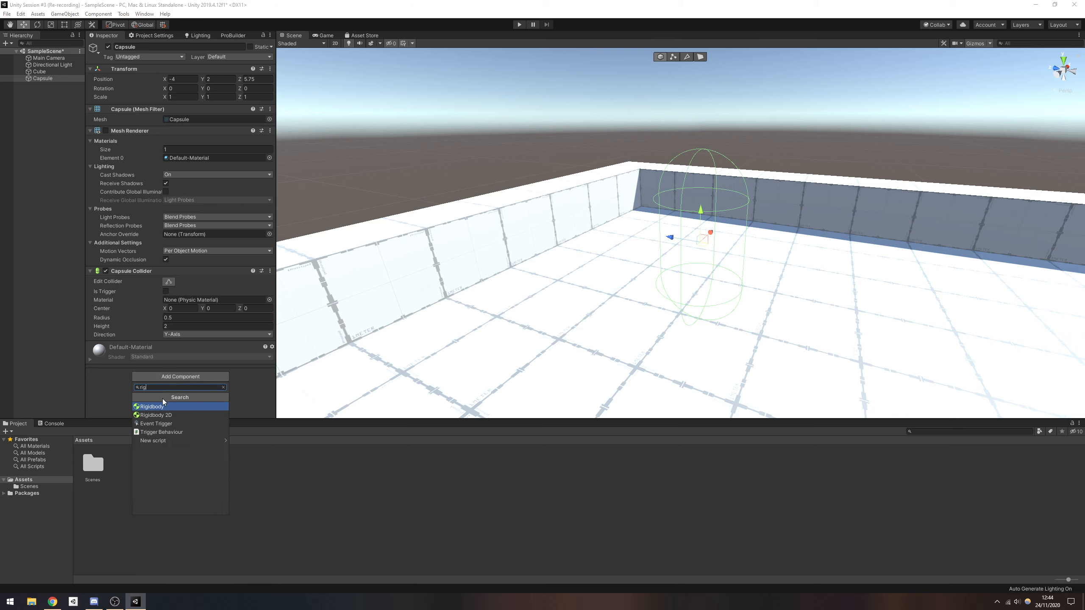
pyautogui.click(158, 407)
pyautogui.scroll(-3, 180, 299)
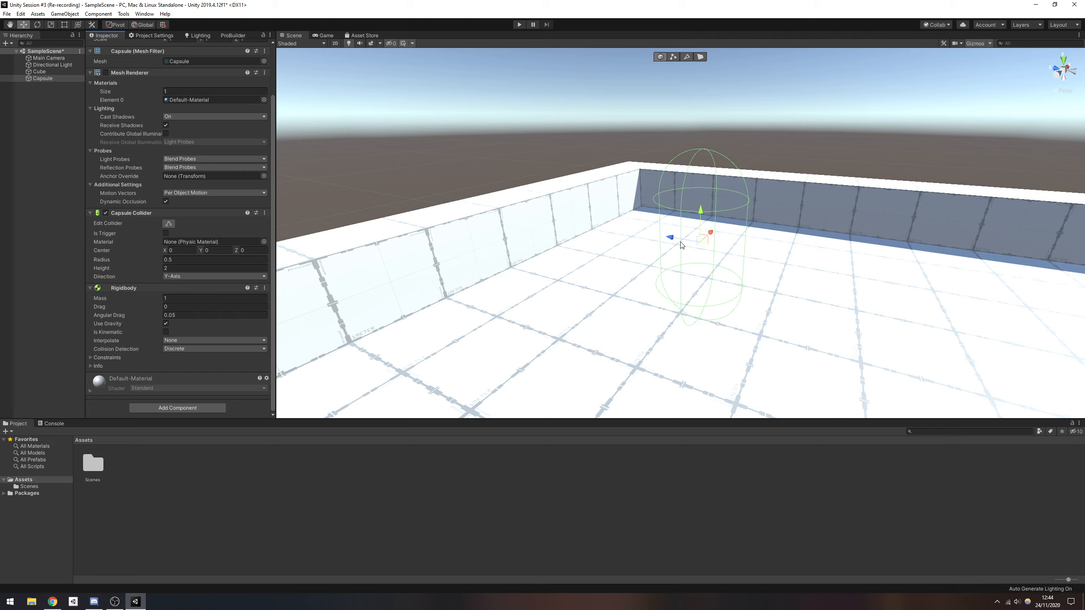
pyautogui.keyDown('alt'); pyautogui.moveTo(641, 240); pyautogui.dragTo(605, 235); pyautogui.keyUp('alt')
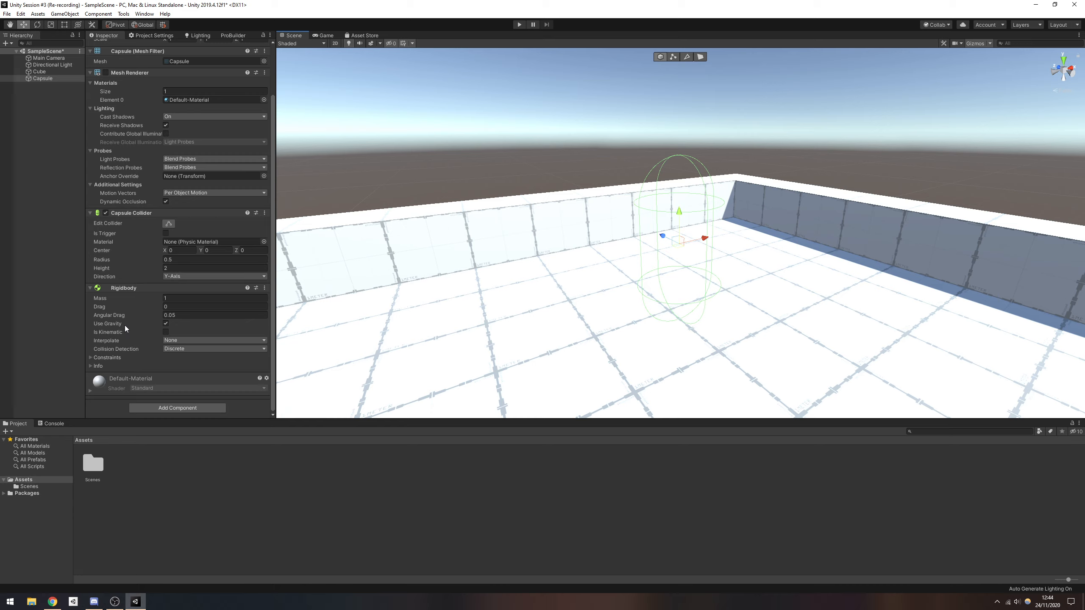
# - Freeze the capsule's rotation on the X, Y and Z axes in the Rigidbody constraints
pyautogui.click(90, 358)
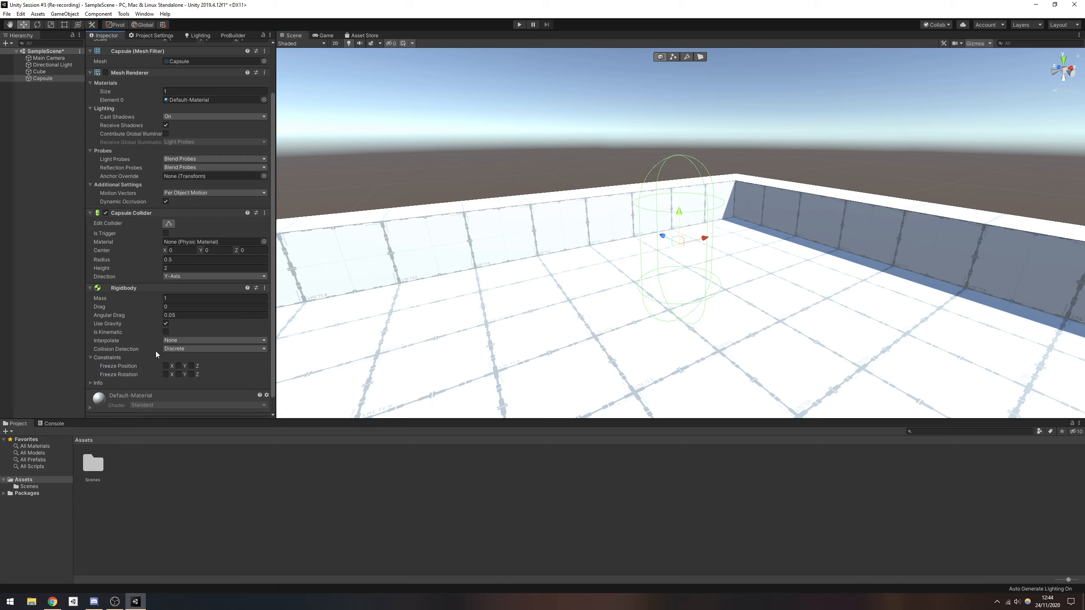
pyautogui.click(192, 374)
pyautogui.keyDown('alt'); pyautogui.moveTo(621, 286); pyautogui.dragTo(655, 291); pyautogui.keyUp('alt')
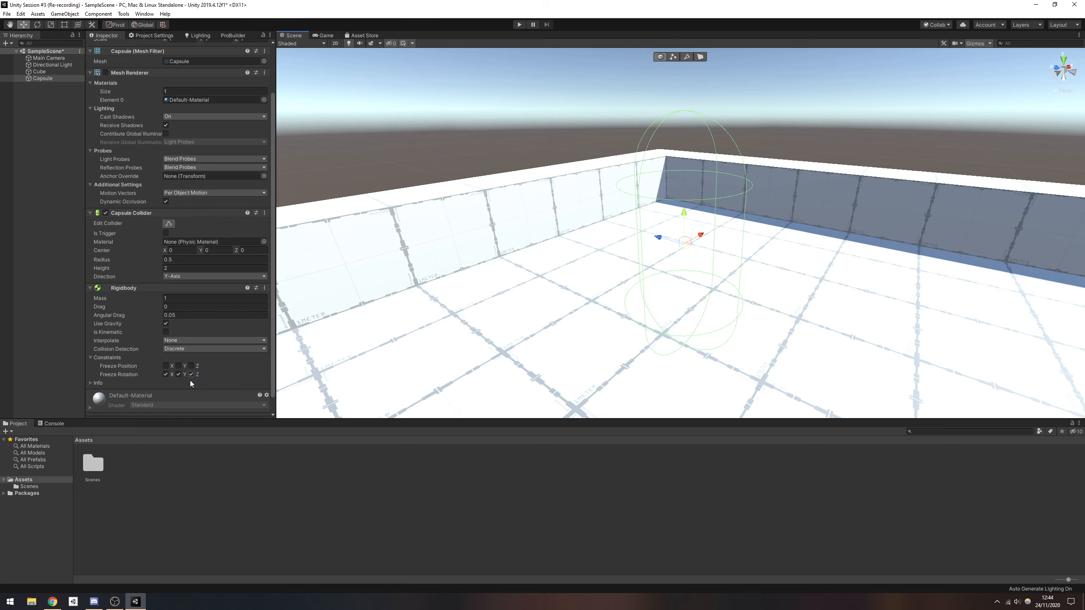
pyautogui.keyDown('alt'); pyautogui.moveTo(716, 227); pyautogui.dragTo(640, 257); pyautogui.keyUp('alt')
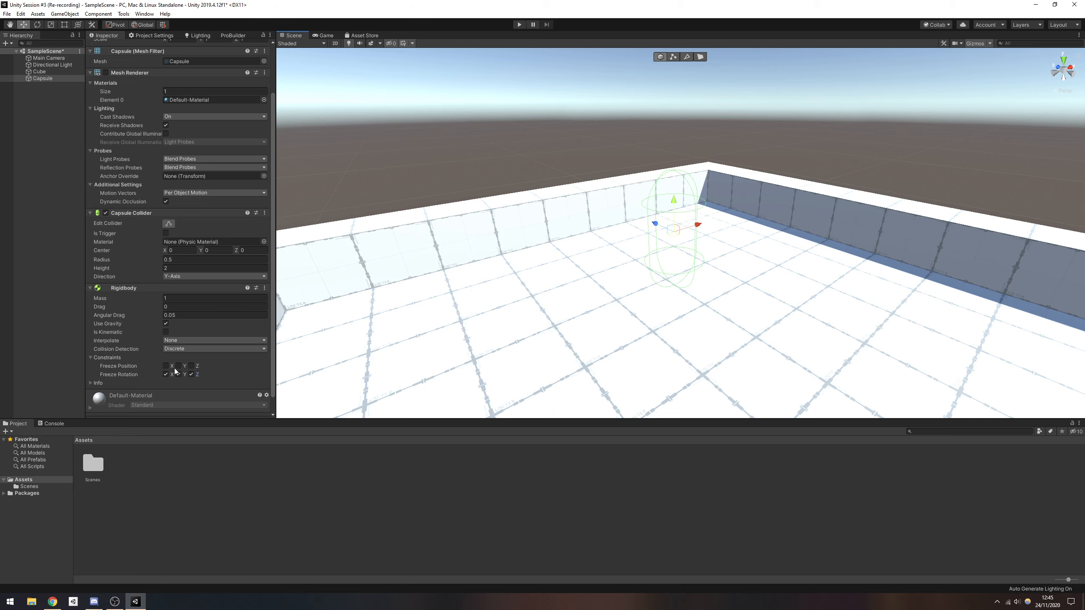
pyautogui.click(91, 358)
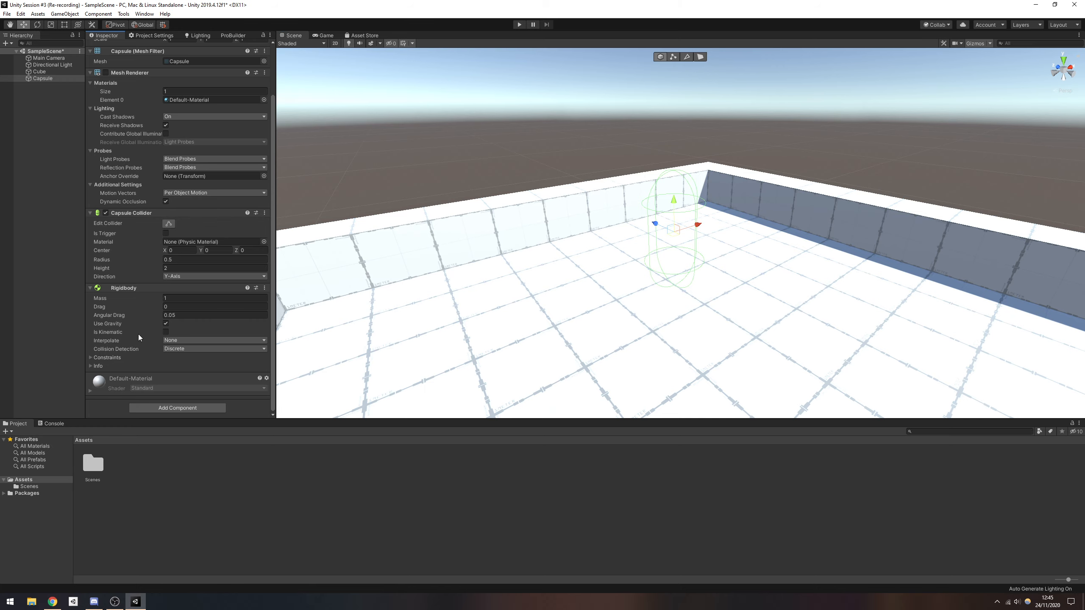
pyautogui.press('d')
pyautogui.press('w')
pyautogui.moveTo(639, 240)
pyautogui.mouseDown(button='right')
pyautogui.moveTo(574, 219)
pyautogui.moveTo(631, 235)
pyautogui.mouseUp(button='right')
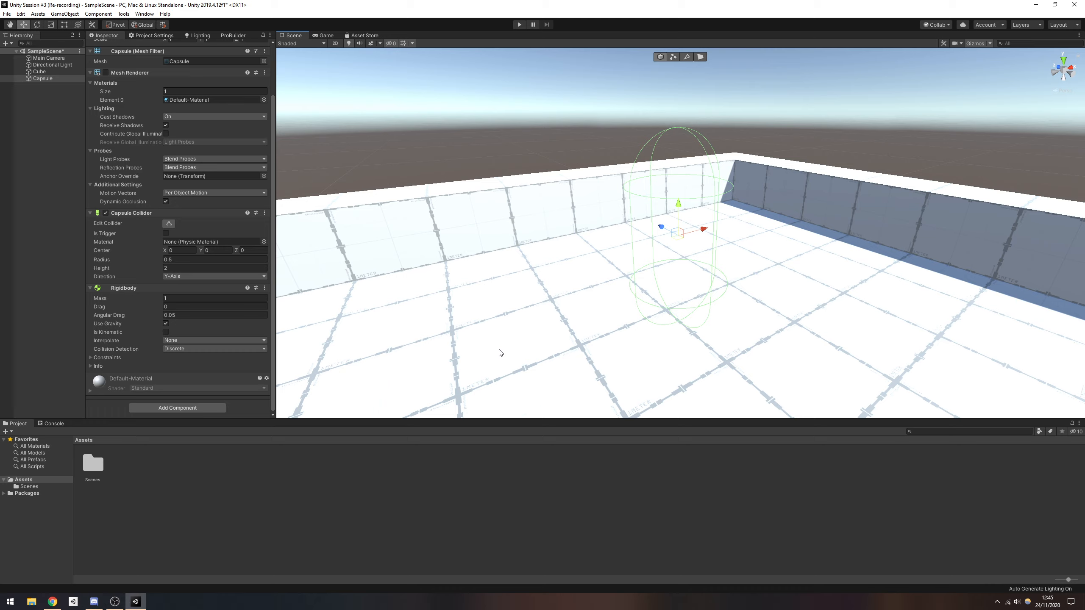
# - Create a C# script named PlayerController in the Assets folder
pyautogui.rightClick(230, 495)
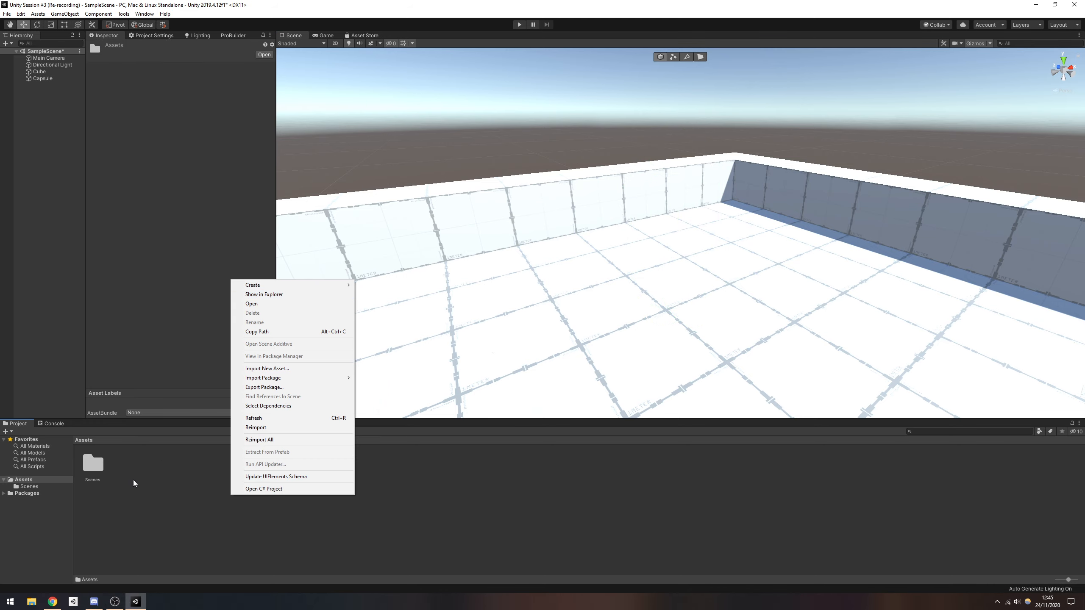
pyautogui.click(157, 472)
pyautogui.rightClick(165, 487)
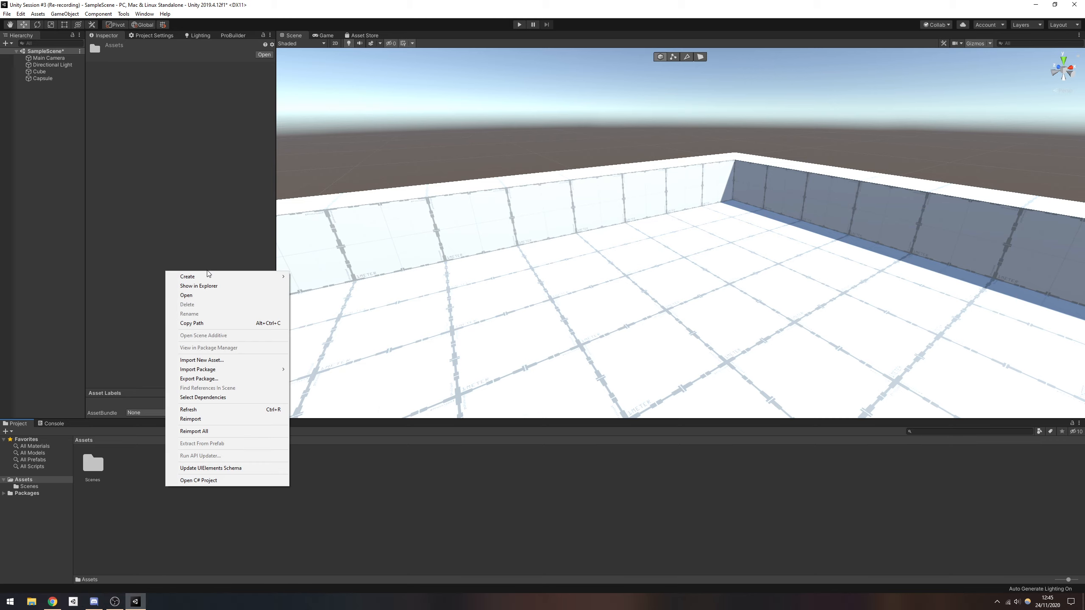
pyautogui.moveTo(250, 278)
pyautogui.click(346, 286)
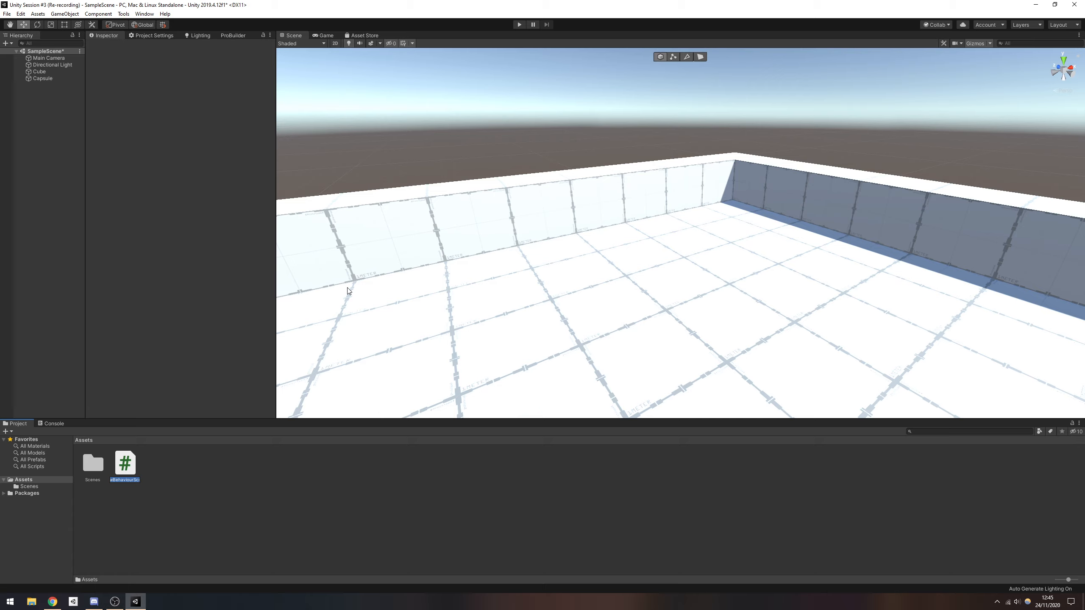
pyautogui.write('PlayerController')
pyautogui.press('Return')
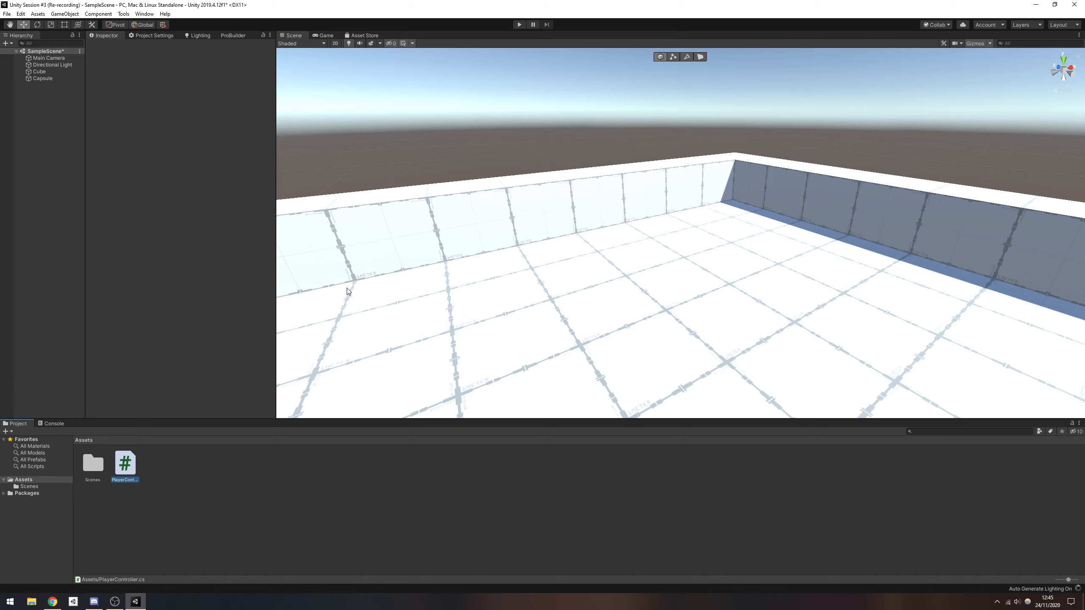
# - Open the PlayerController script in Visual Studio and delete the Start method together with its comment
pyautogui.doubleClick(125, 462)
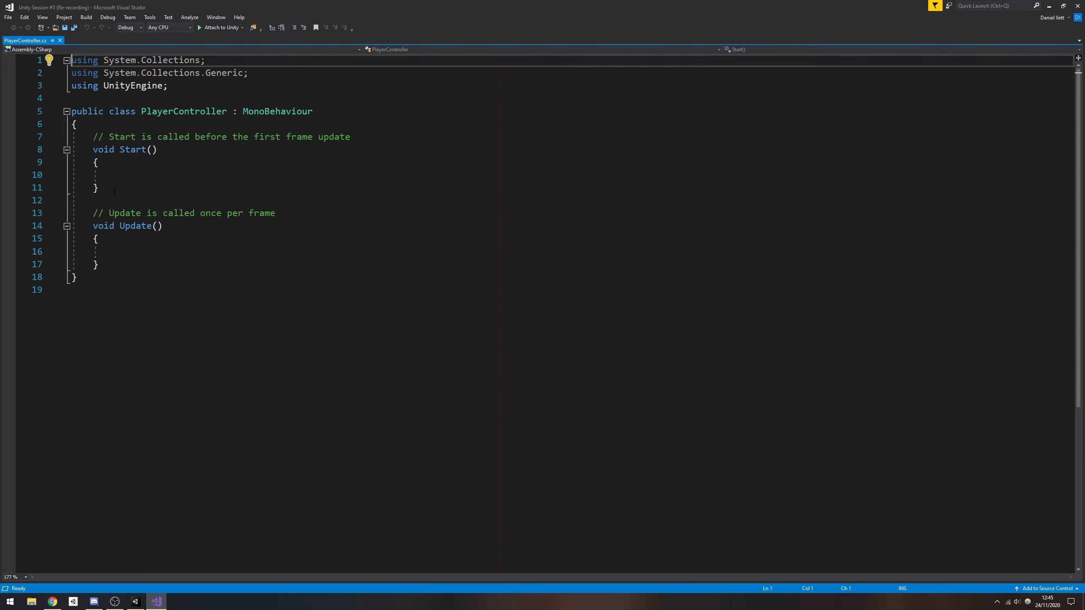
pyautogui.moveTo(101, 188); pyautogui.dragTo(93, 137)
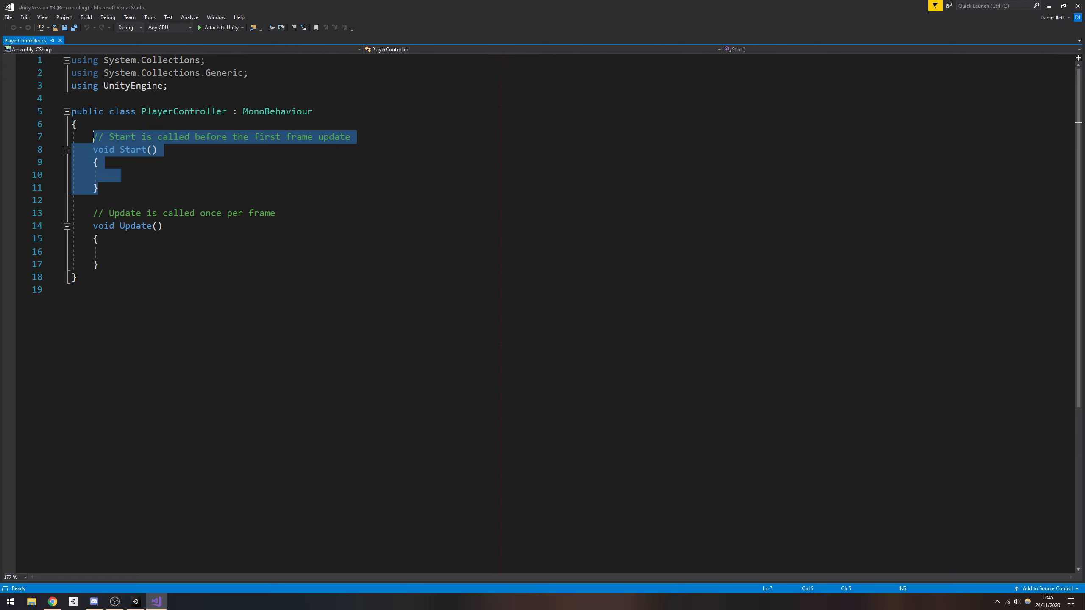
pyautogui.press('Delete')
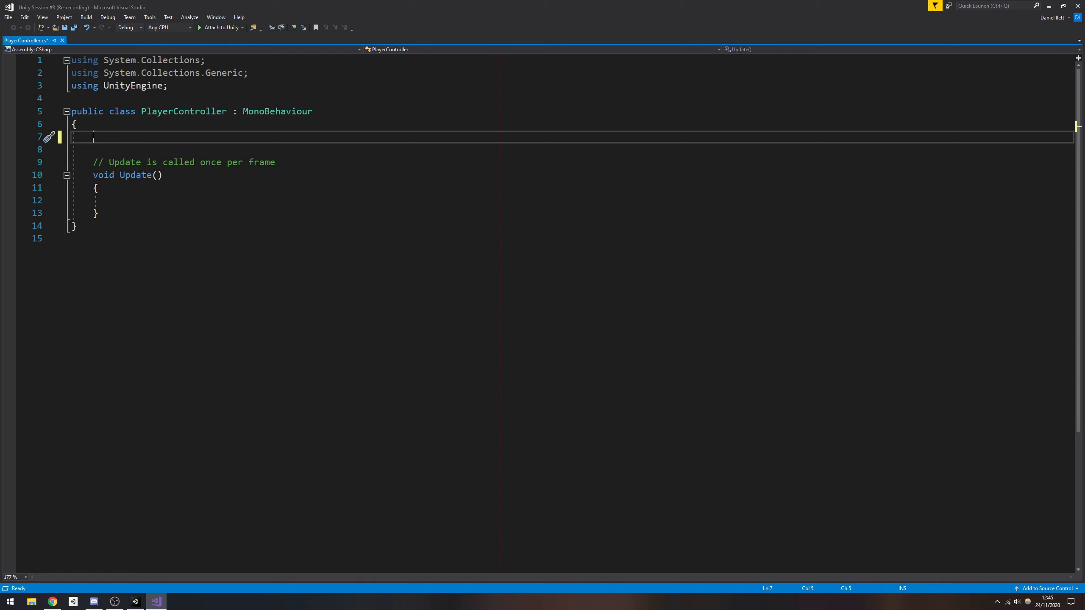
# - Declare the field "public Rigidbody rb;" at the beginning of the PlayerController class and save the script
pyautogui.write('pub')
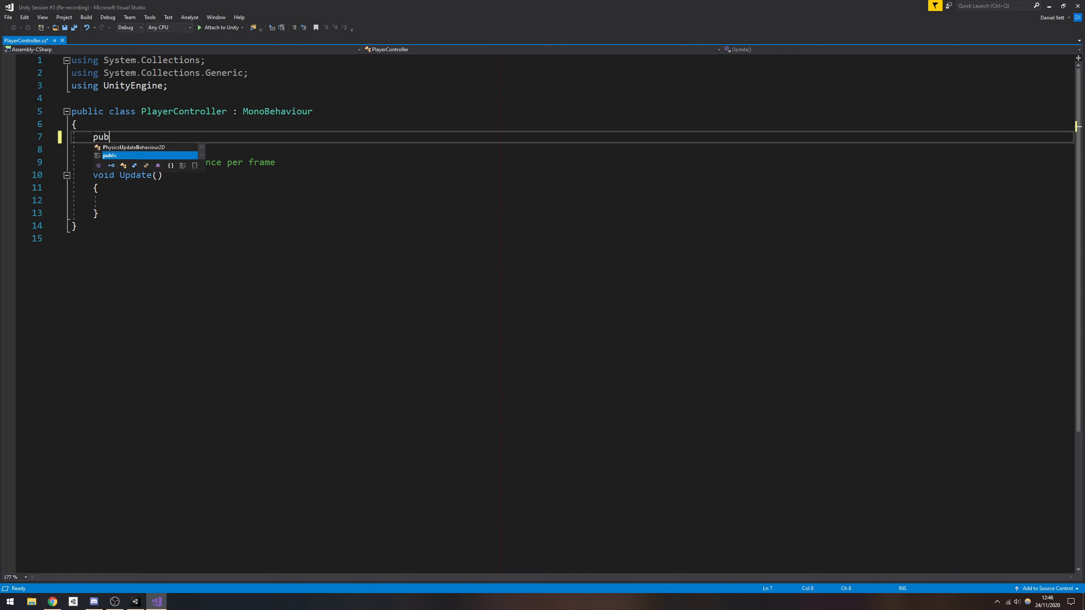
pyautogui.write('lic Rigidbody ')
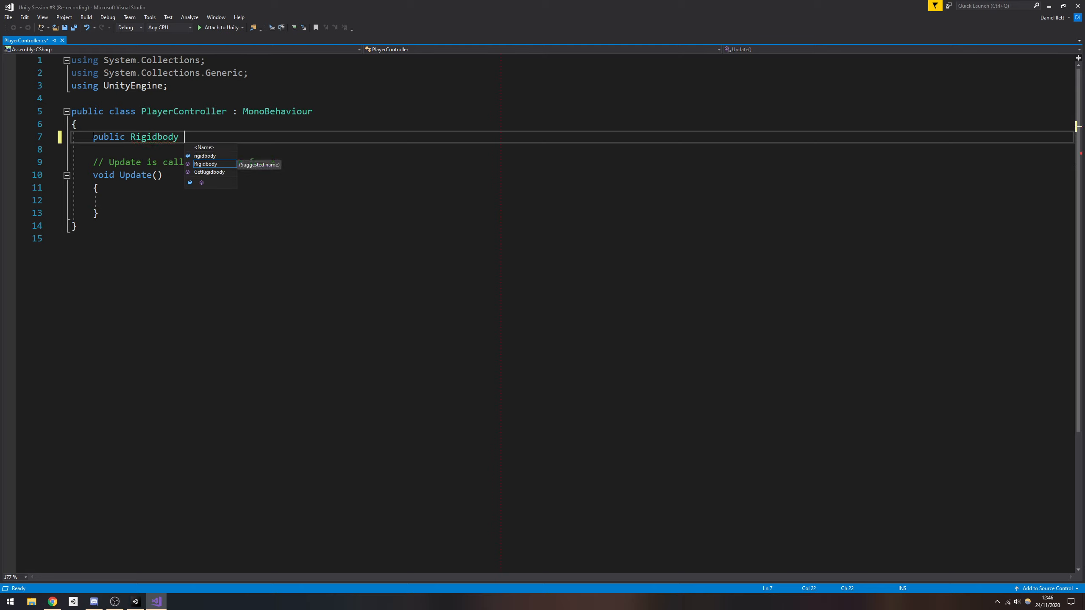
pyautogui.write('rb;')
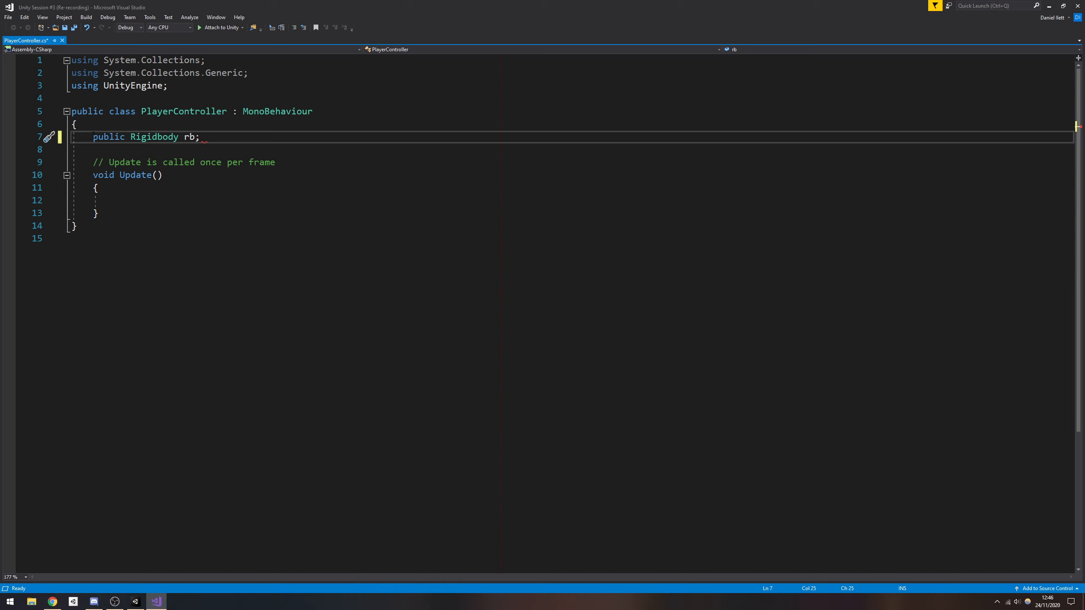
pyautogui.hotkey('ctrl', 's')
# - Switch back to Unity and rename the Capsule object as Player
pyautogui.click(135, 601)
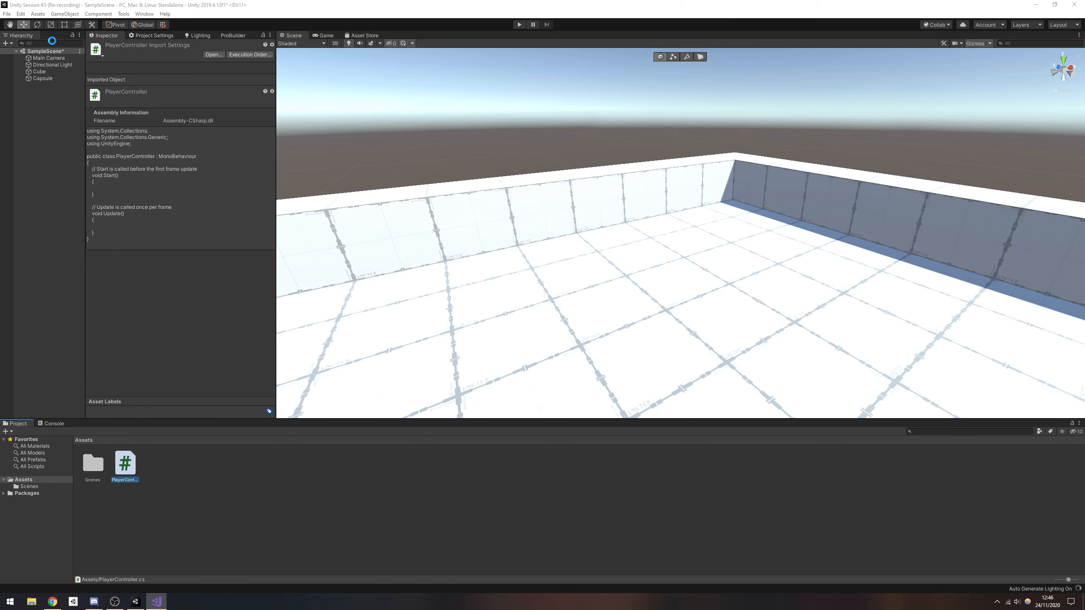
pyautogui.click(44, 78)
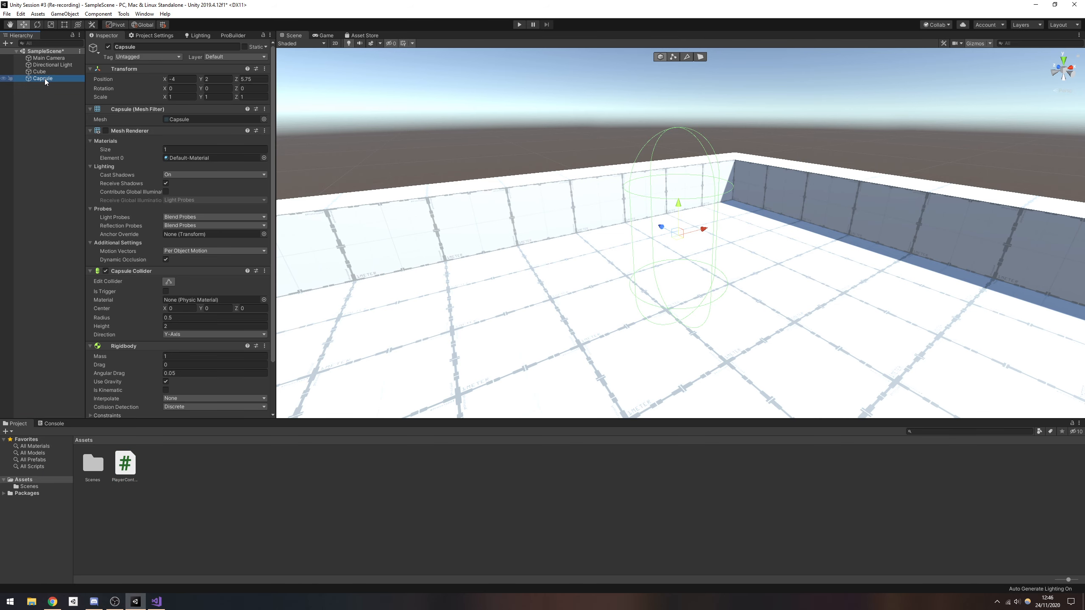
pyautogui.rightClick(44, 78)
pyautogui.click(66, 105)
pyautogui.press('Return')
# - Attach the PlayerController script to the Player object as a component
pyautogui.scroll(-3, 129, 292)
pyautogui.moveTo(125, 463); pyautogui.dragTo(115, 400)
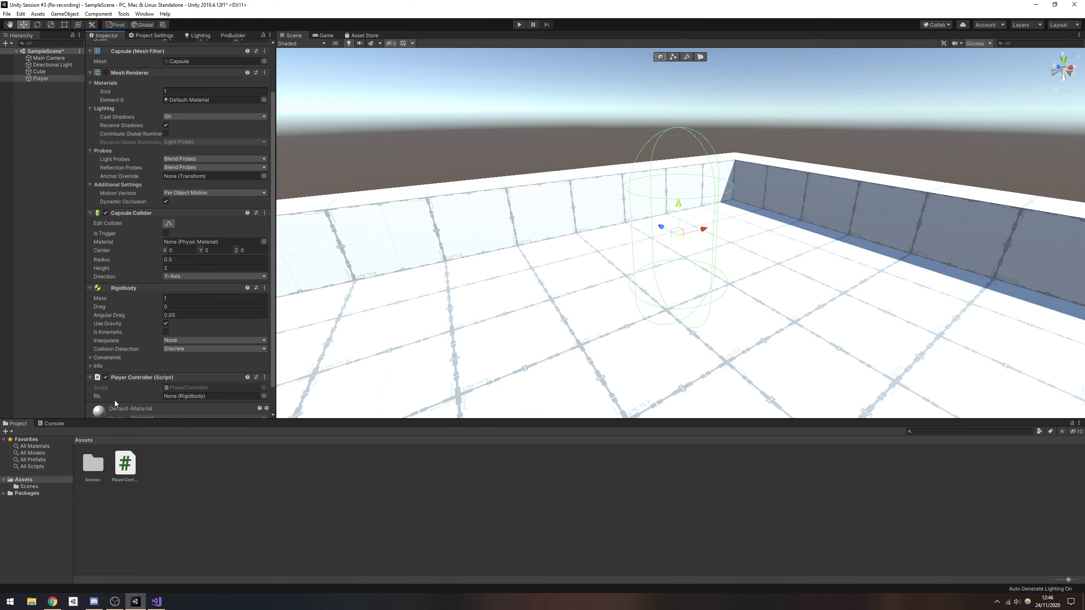
pyautogui.scroll(-2, 116, 397)
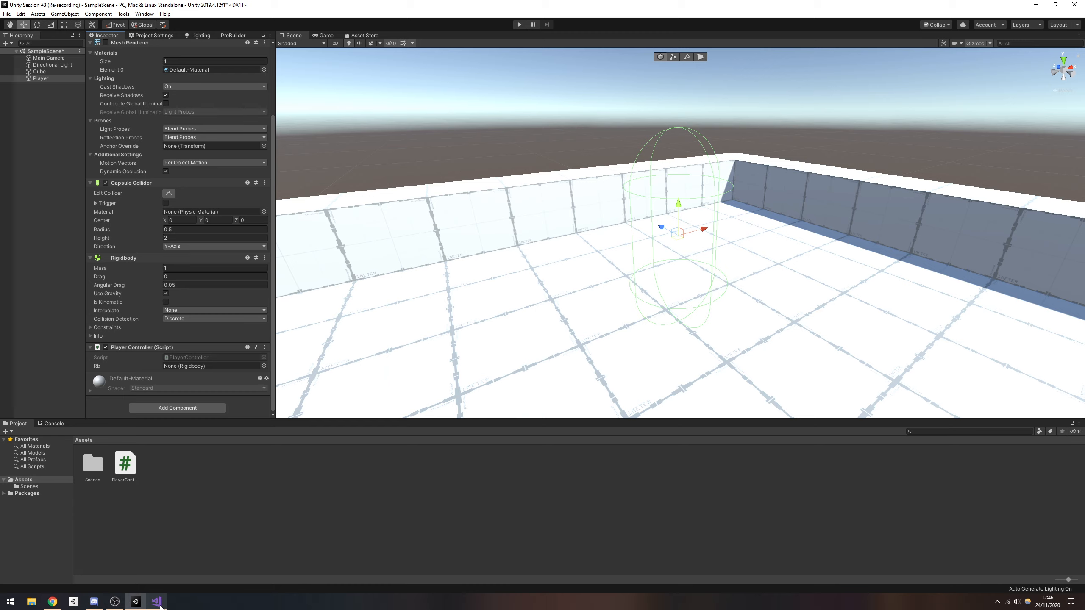
# - Assign the Player's own Rigidbody to the script's Rb field and reopen the PlayerController script in Visual Studio
pyautogui.moveTo(160, 604)
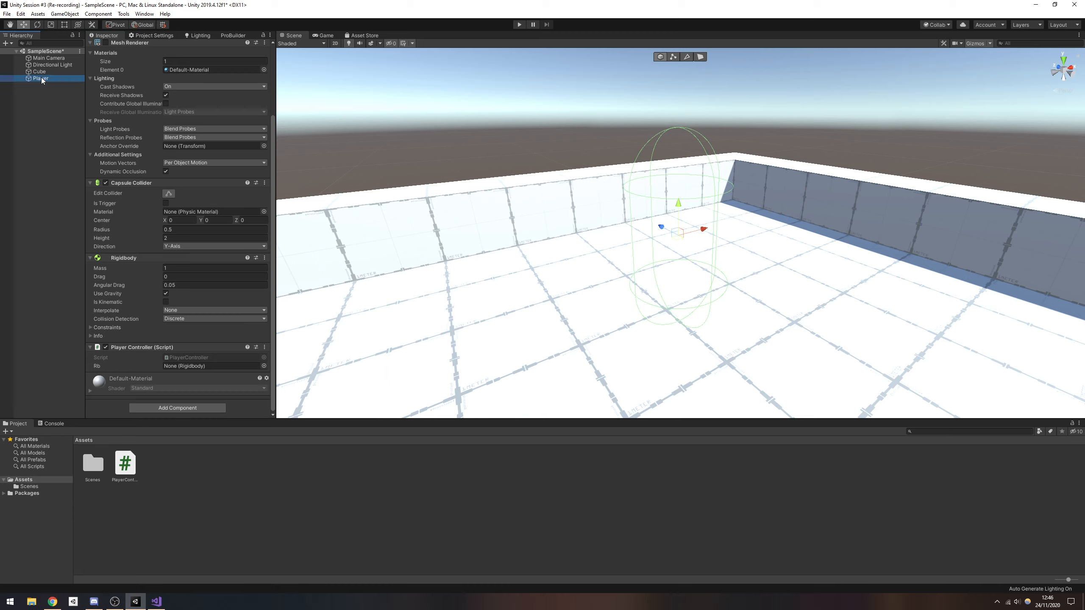
pyautogui.moveTo(42, 78); pyautogui.dragTo(135, 359)
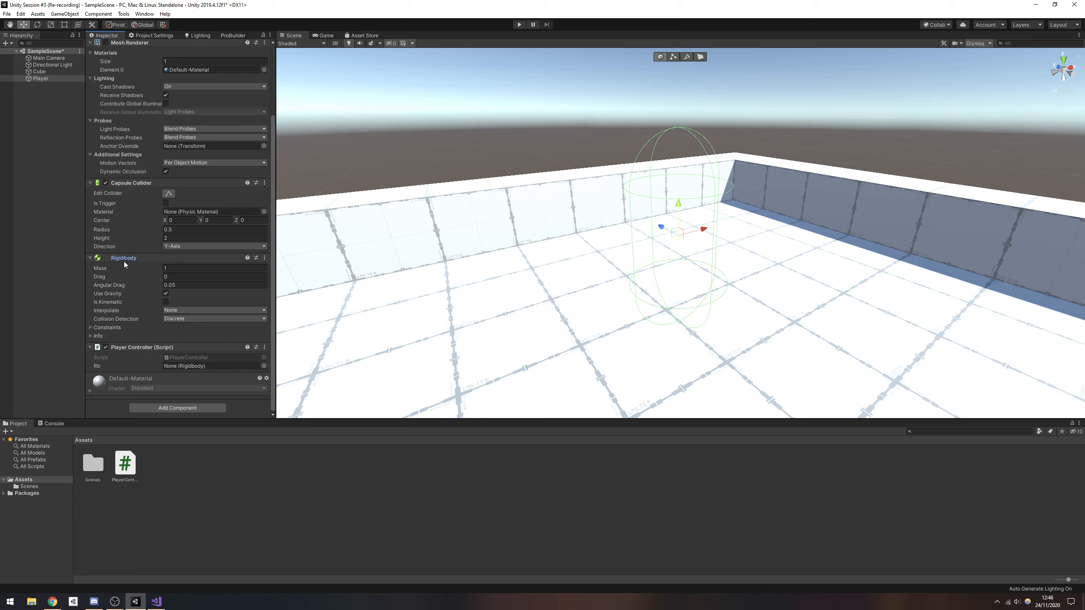
pyautogui.moveTo(124, 259); pyautogui.dragTo(195, 366)
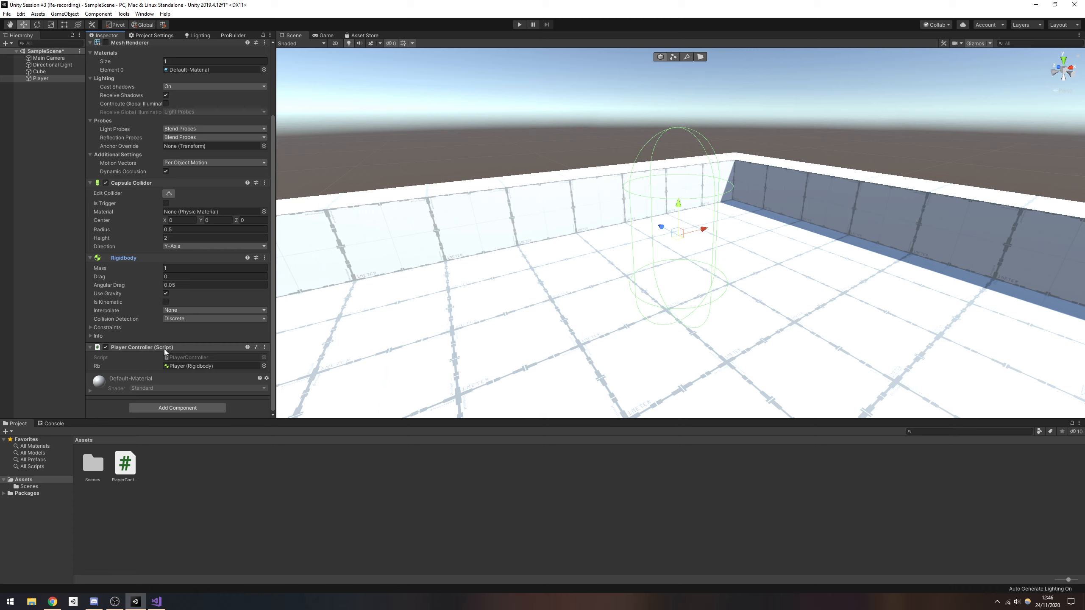
pyautogui.doubleClick(212, 356)
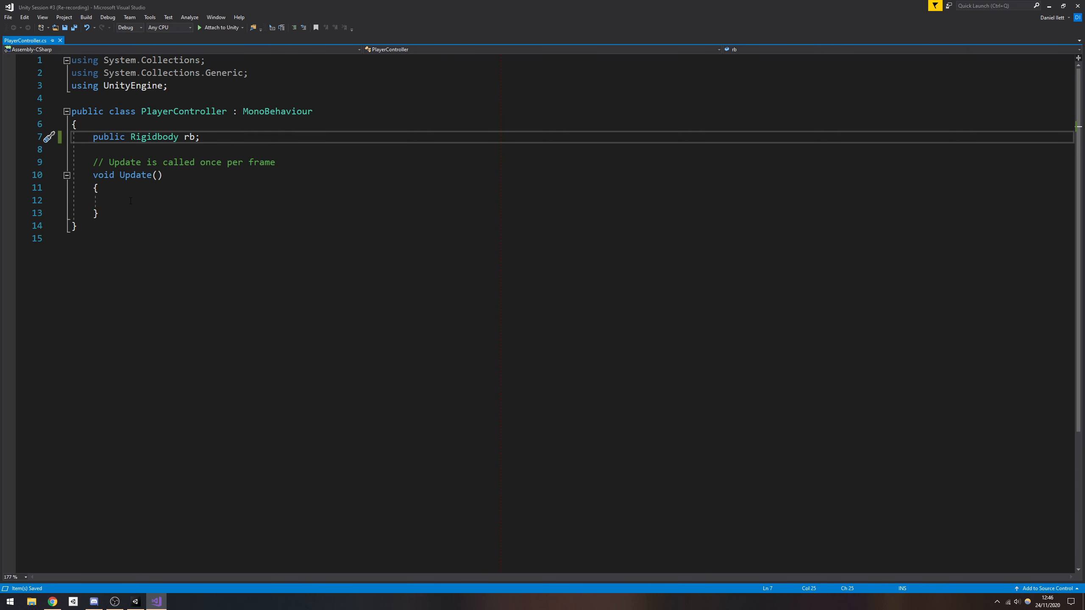
# - In Update, declare "float x = Input.GetAxis("Horizontal");" and begin the declaration "float z =" on the following line
pyautogui.click(130, 200)
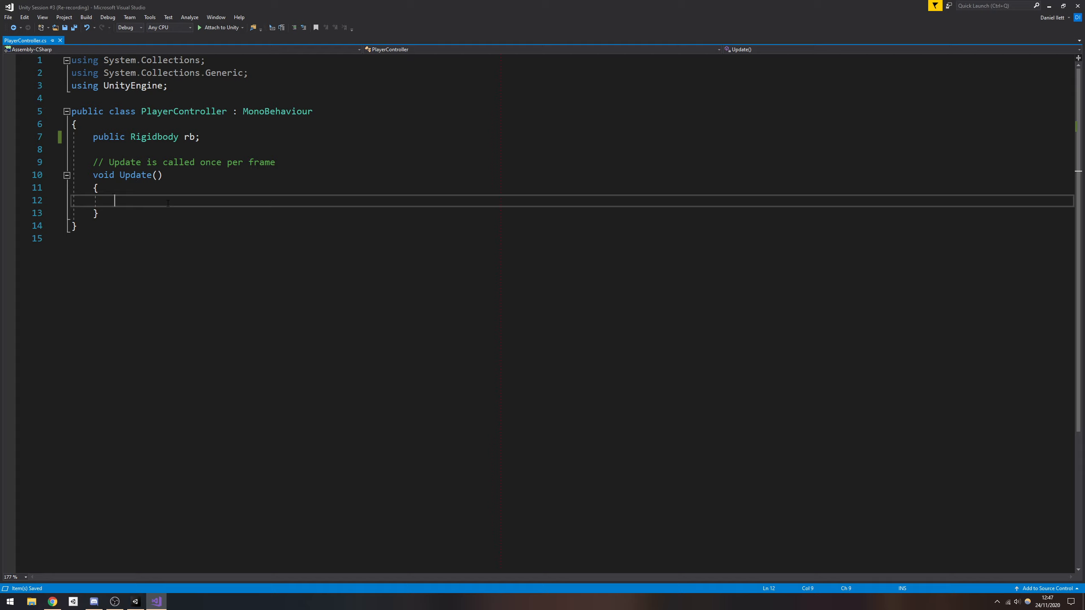
pyautogui.write('float x = Input.')
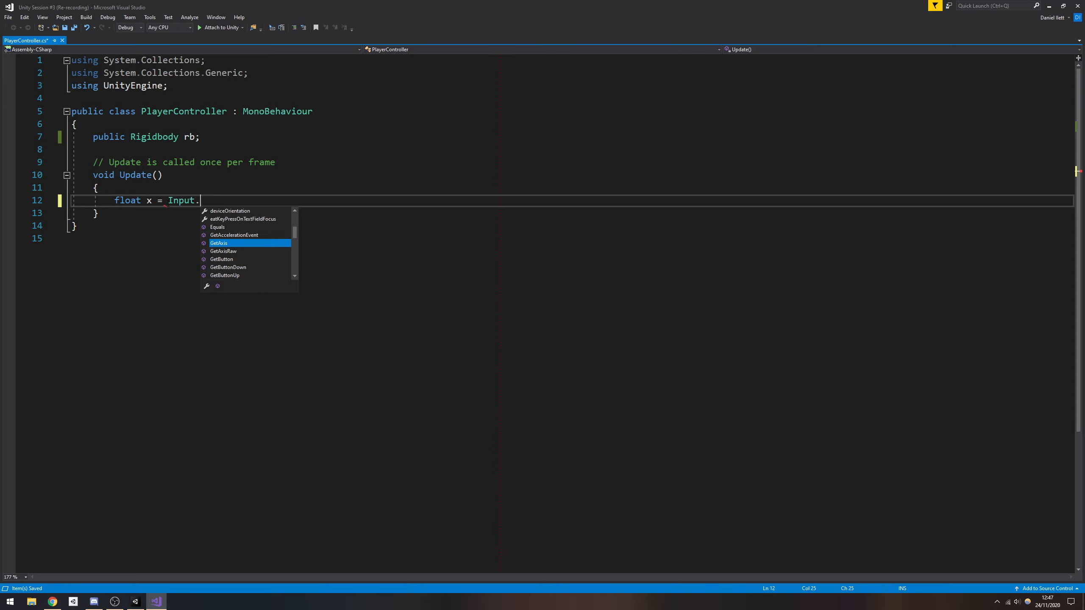
pyautogui.write('GetAxis("')
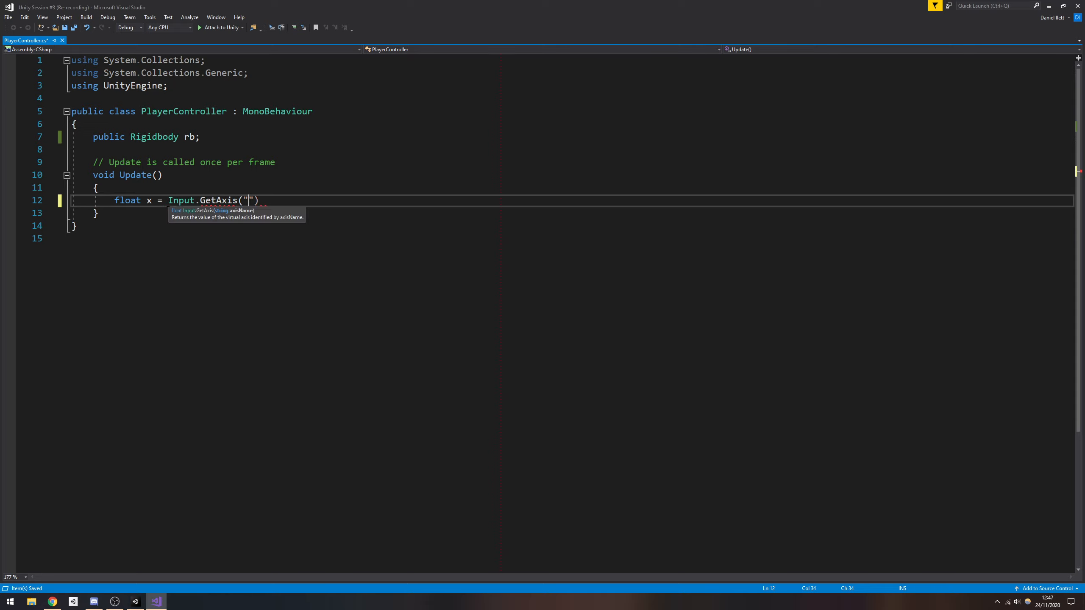
pyautogui.write('Horizontal");')
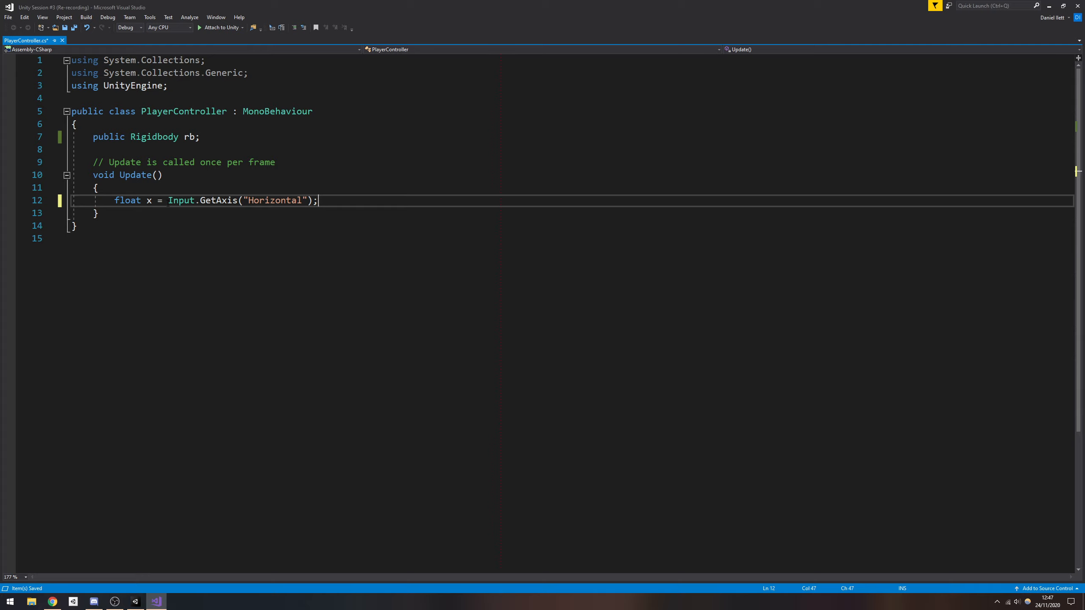
pyautogui.press('Return')
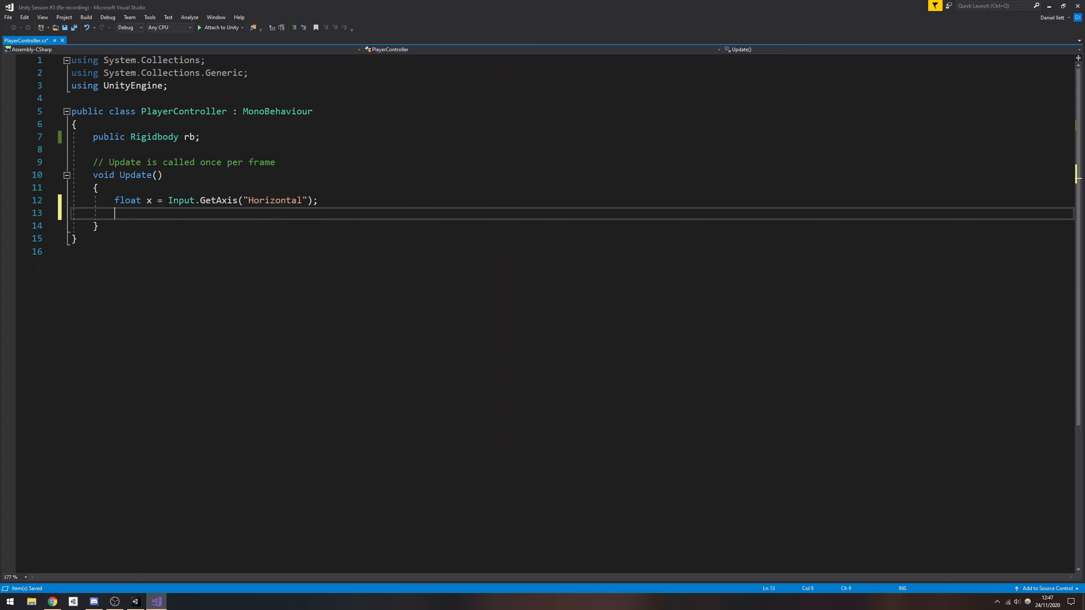
pyautogui.write('float')
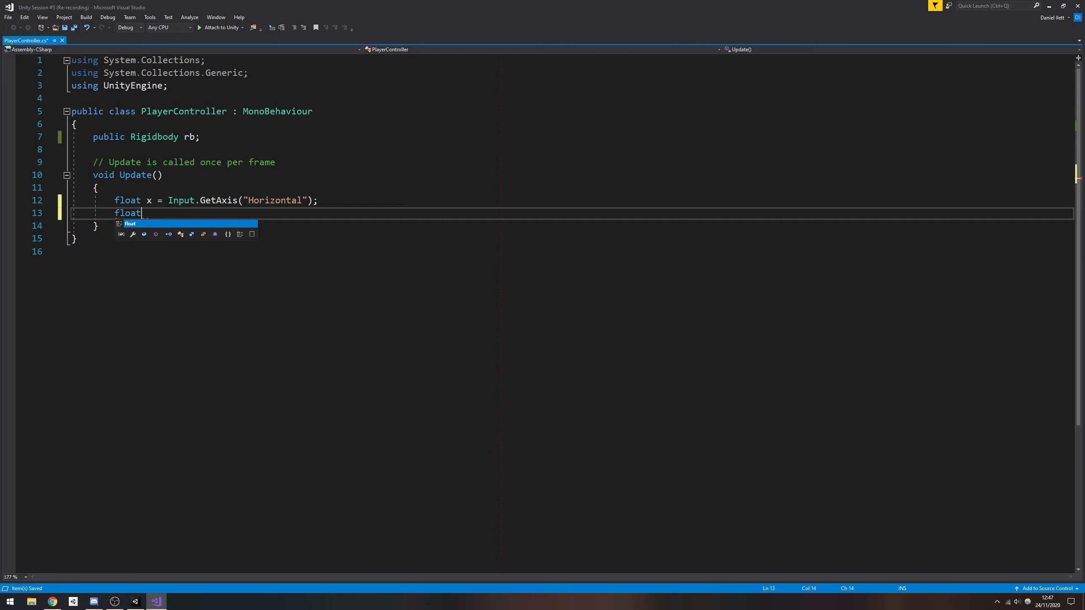
pyautogui.write(' z =')
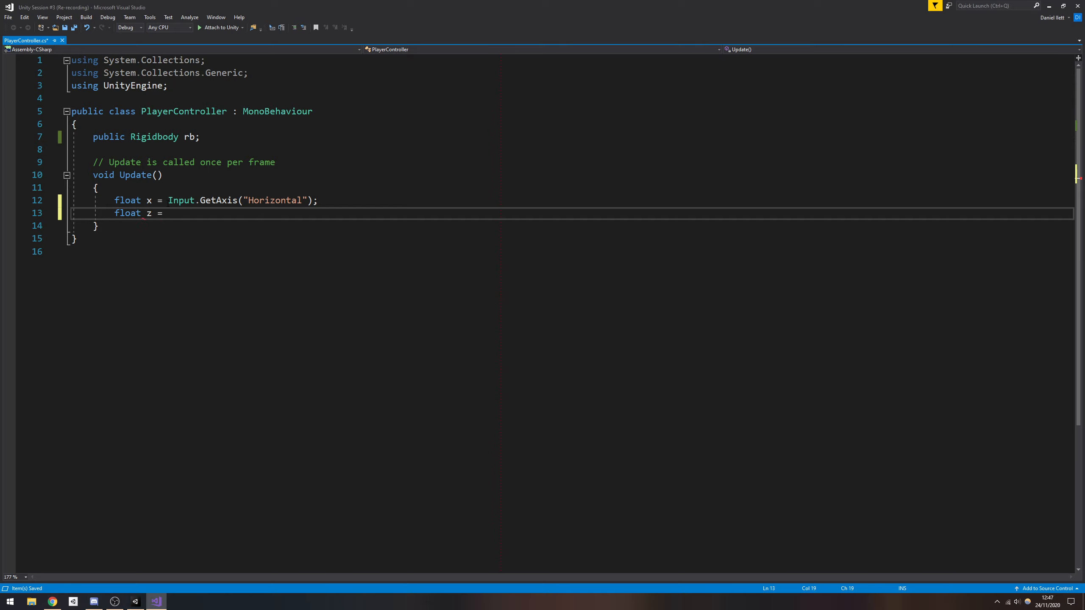
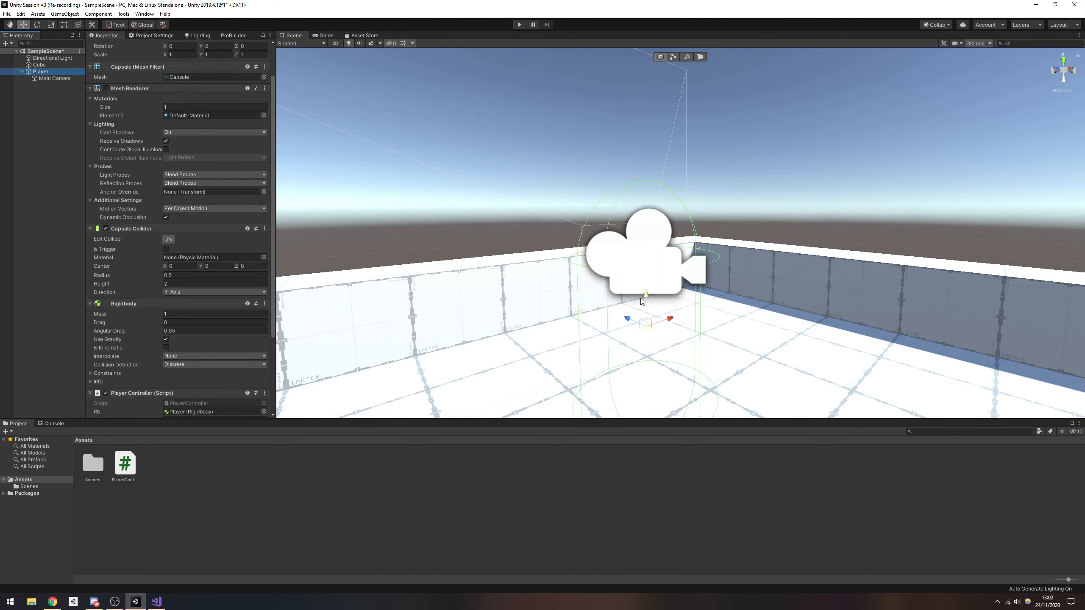
# - Inspect the Main Camera and its parent Player object, and switch back to the PlayerController script in Visual Studio
pyautogui.click(55, 79)
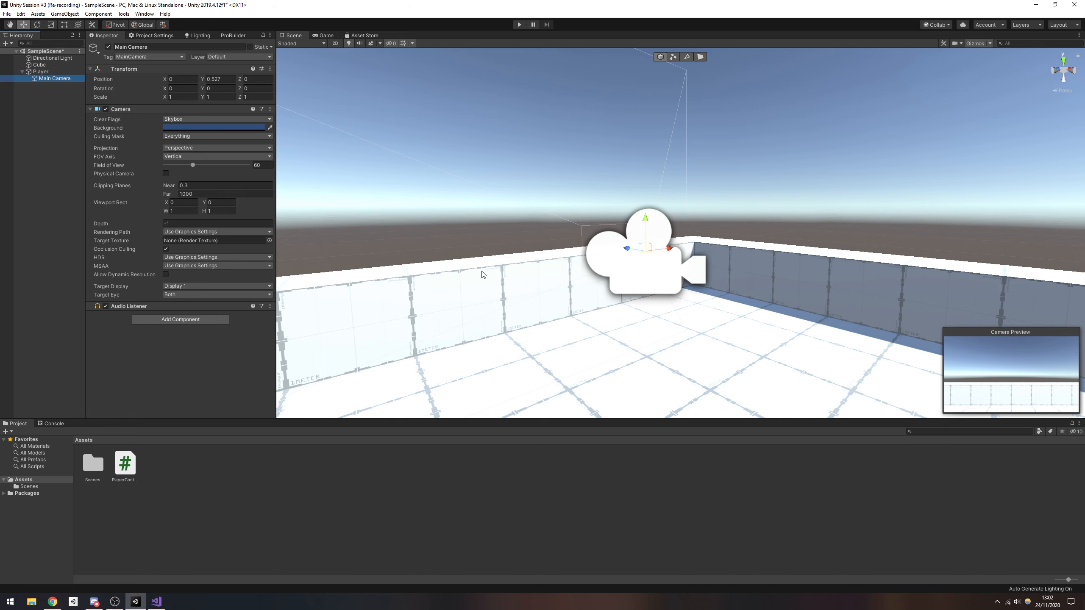
pyautogui.click(41, 72)
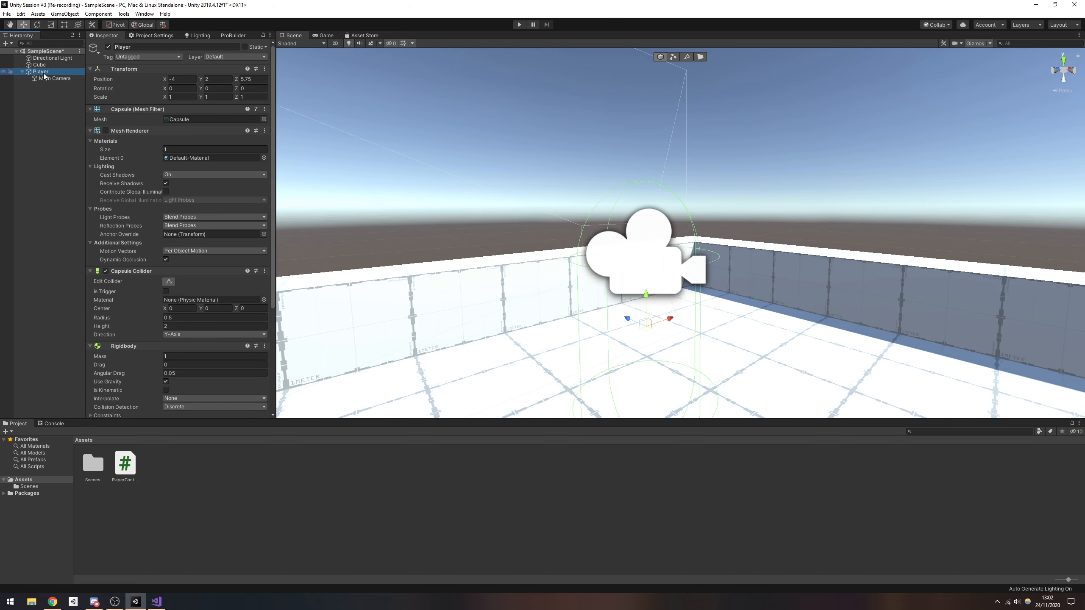
pyautogui.click(157, 602)
# - Add "vertRotation += mouseY * lookSpeedVer;" below the transform.Rotate line, separated by a blank line, and save the script
pyautogui.press('Return')
pyautogui.press('Return')
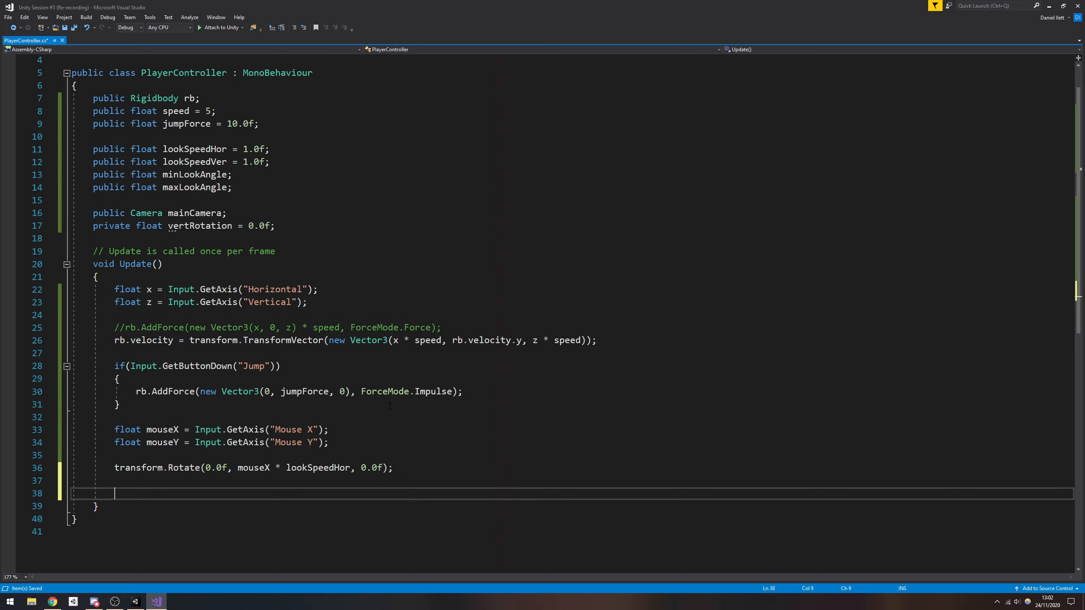
pyautogui.write('vert')
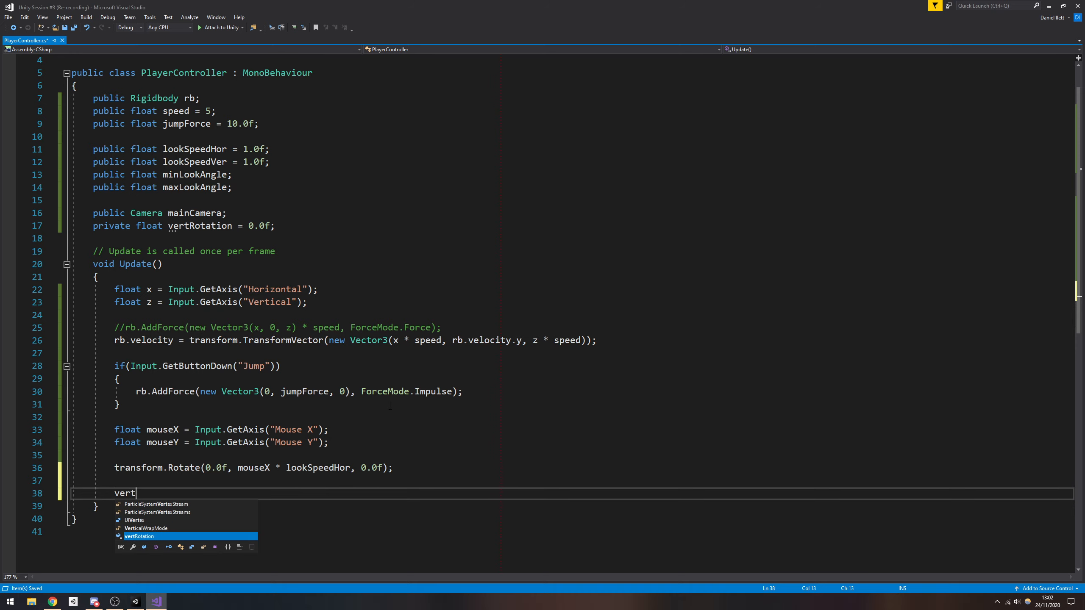
pyautogui.write('Rotation += ')
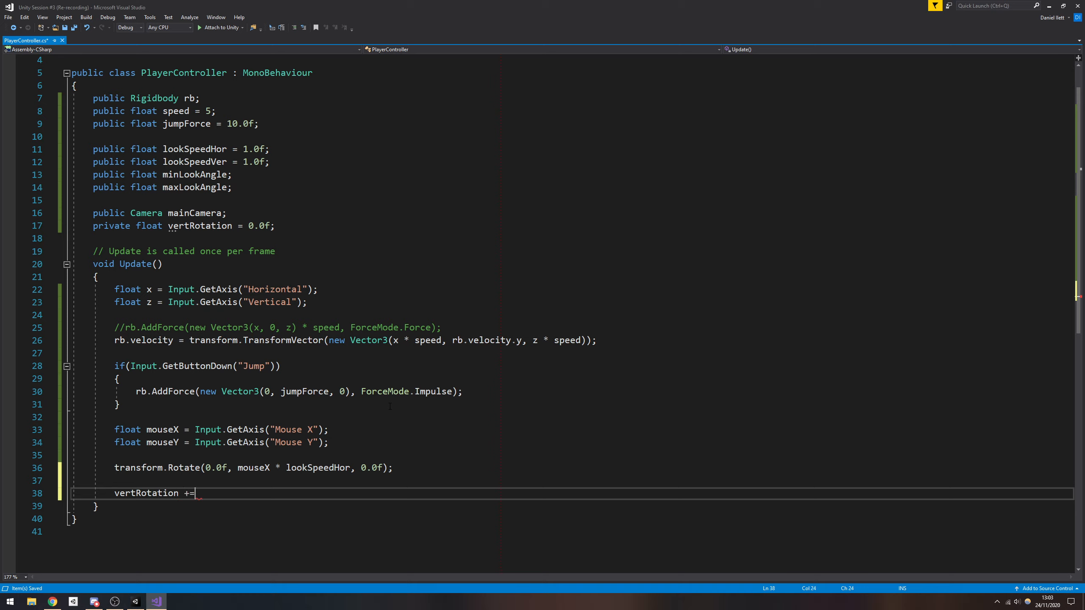
pyautogui.write('mo')
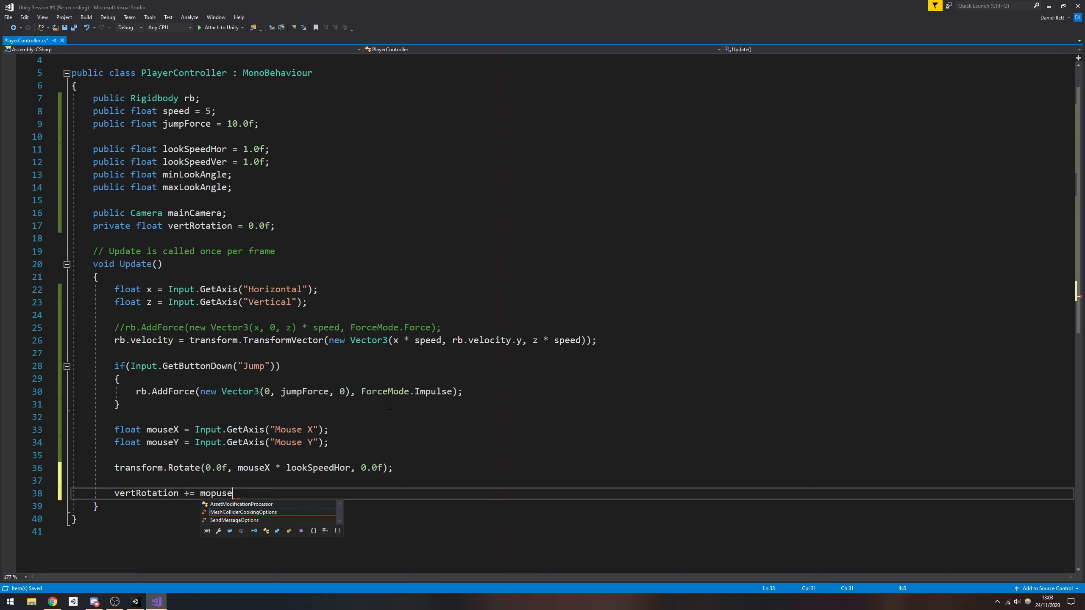
pyautogui.write('useY * ')
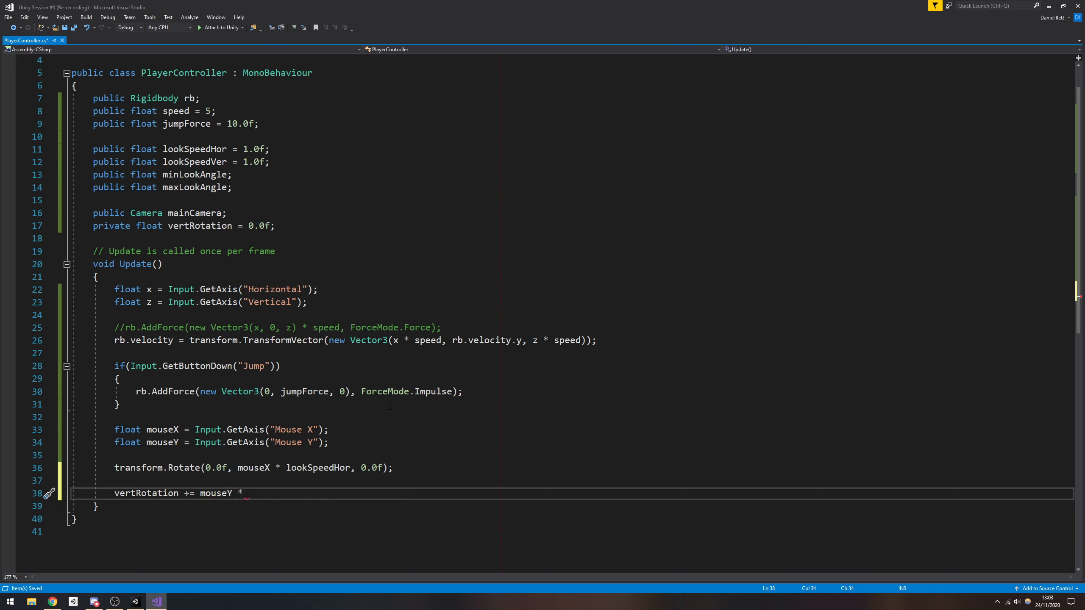
pyautogui.write('lo')
pyautogui.press('Down')
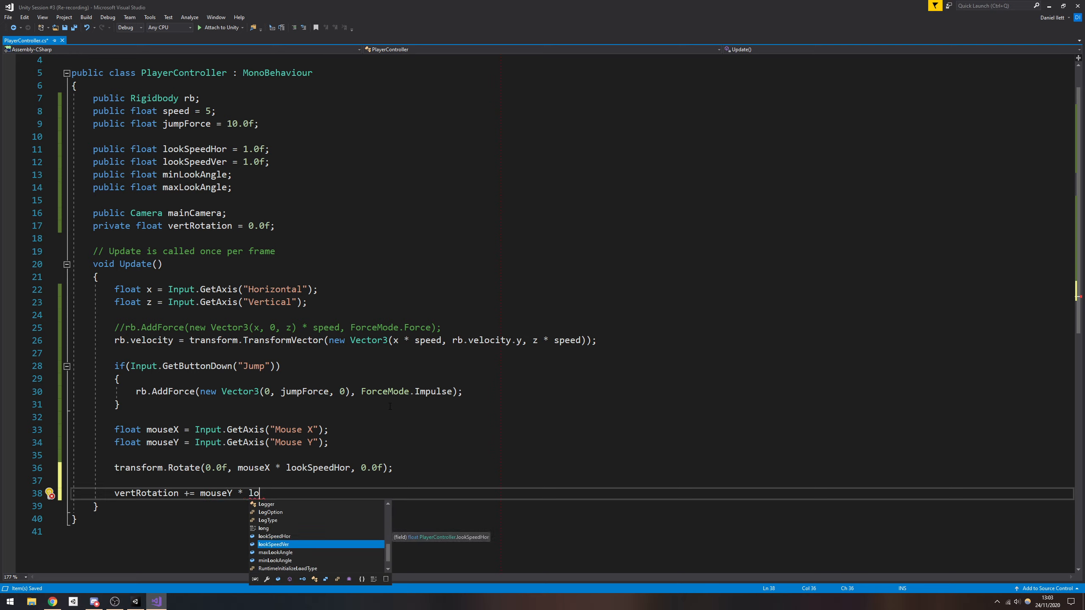
pyautogui.press('Tab')
pyautogui.write(';')
pyautogui.hotkey('ctrl', 's')
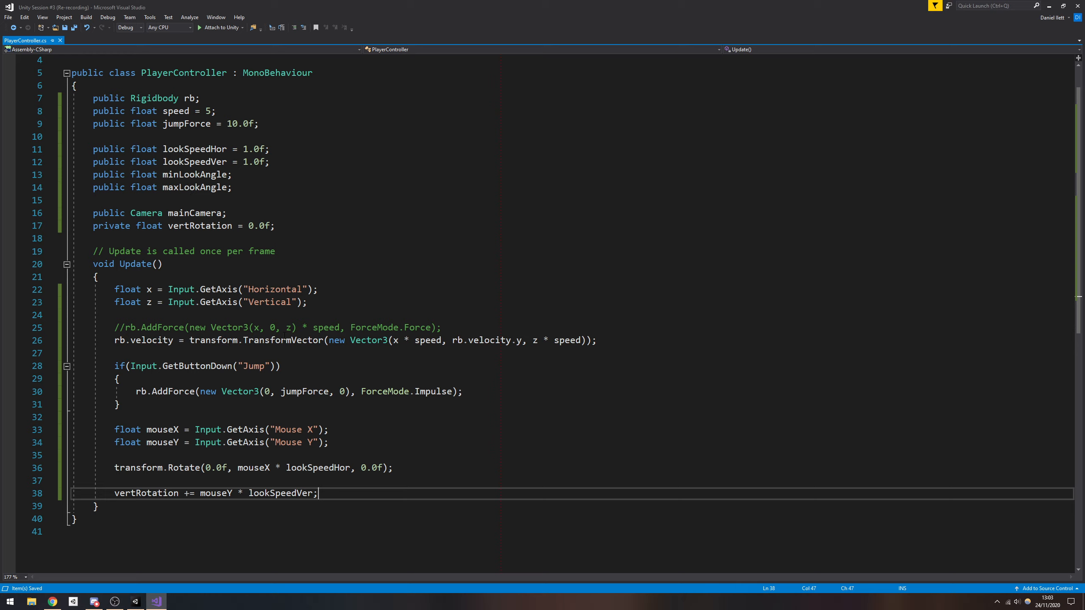
# - Add an if(vertRotation > maxLookAngle) block below the vertRotation increment containing "vertRotation = maxLookAngle;"
pyautogui.press('Return')
pyautogui.write('if(')
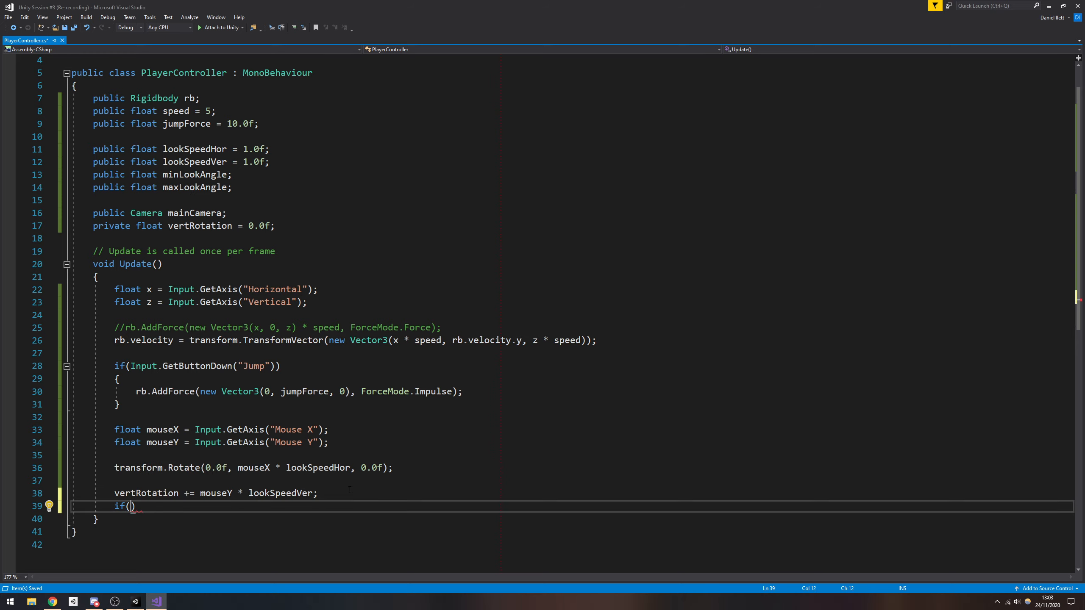
pyautogui.write('vertRotation ')
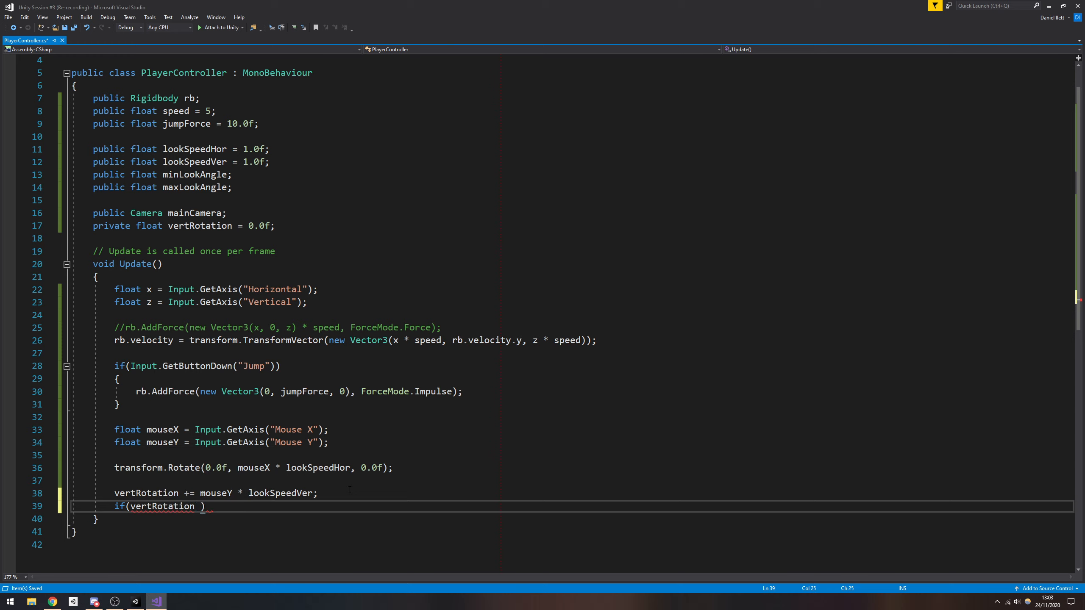
pyautogui.write('> max')
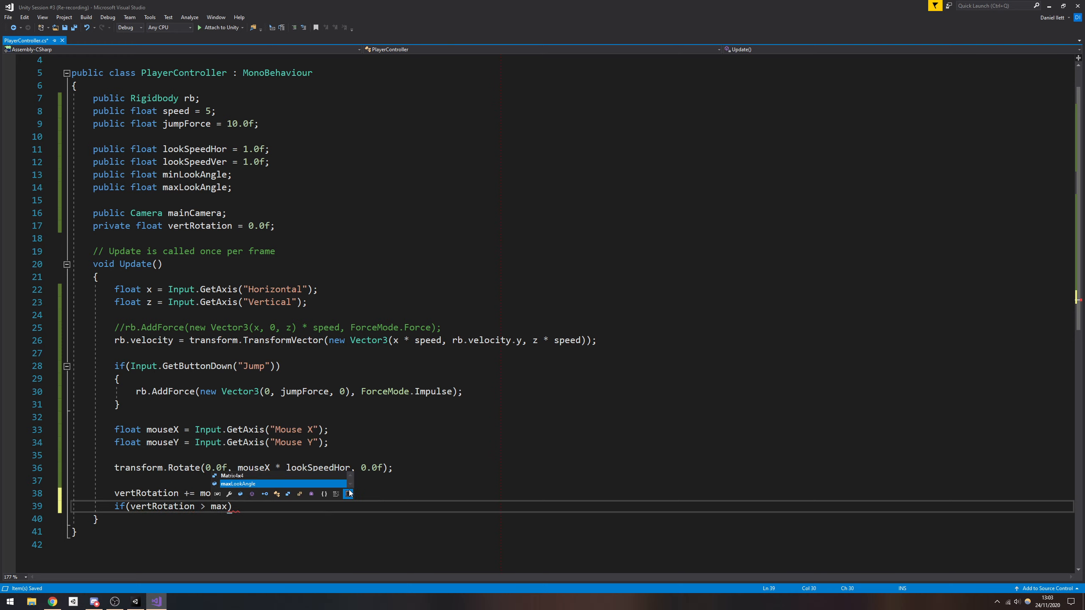
pyautogui.press('Tab')
pyautogui.press('End')
pyautogui.press('Return')
pyautogui.write('{')
pyautogui.press('Return')
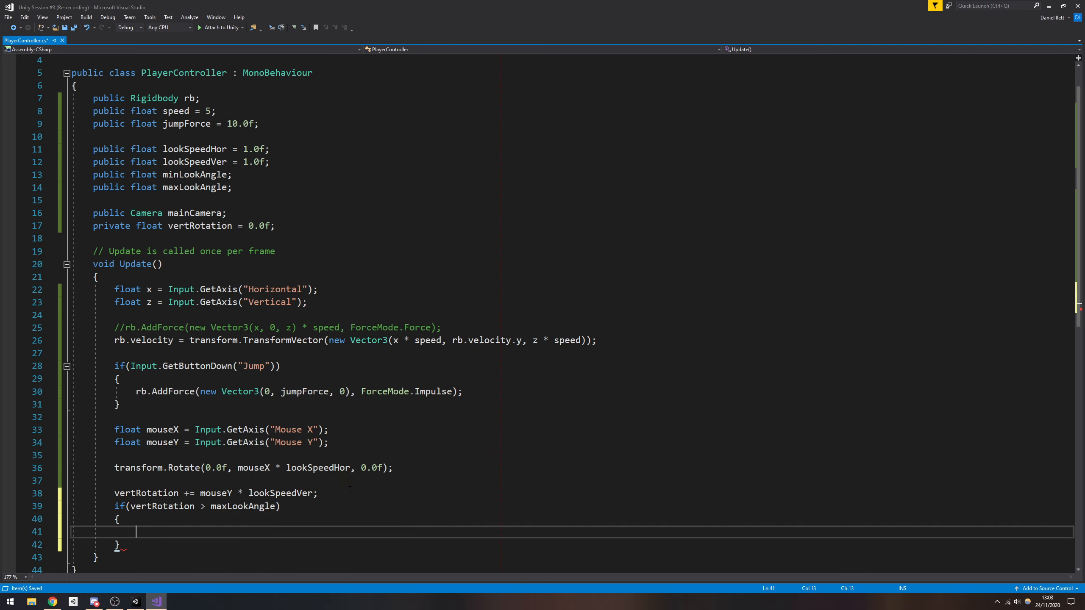
pyautogui.write('vertRotation = maxLookAngle;')
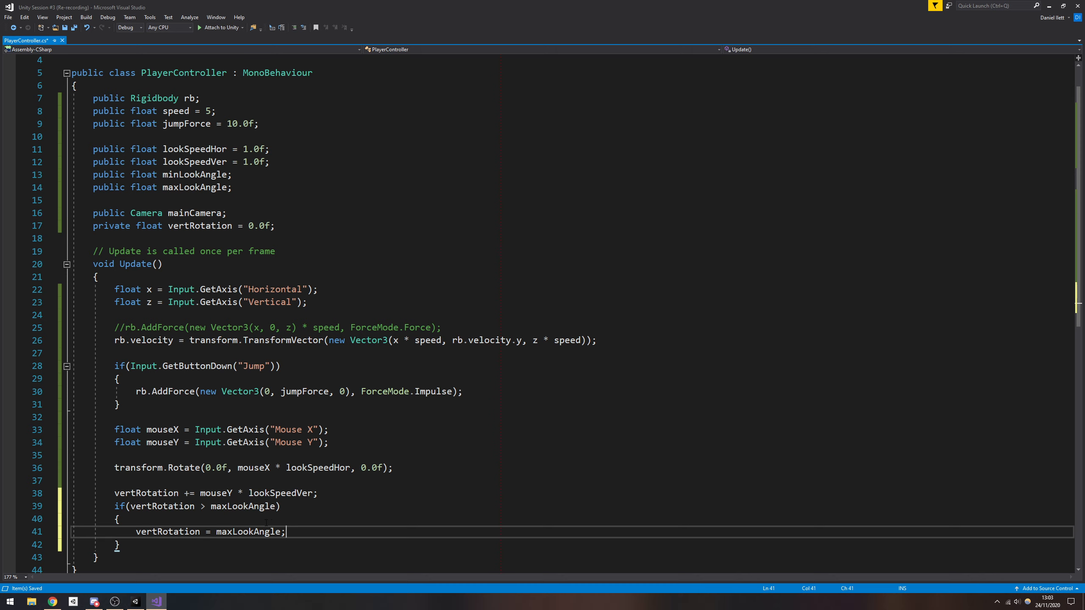
# - Add an empty else if(vertRotation < minLookAngle) block with braces after the maximum look angle check
pyautogui.scroll(-4, 204, 525)
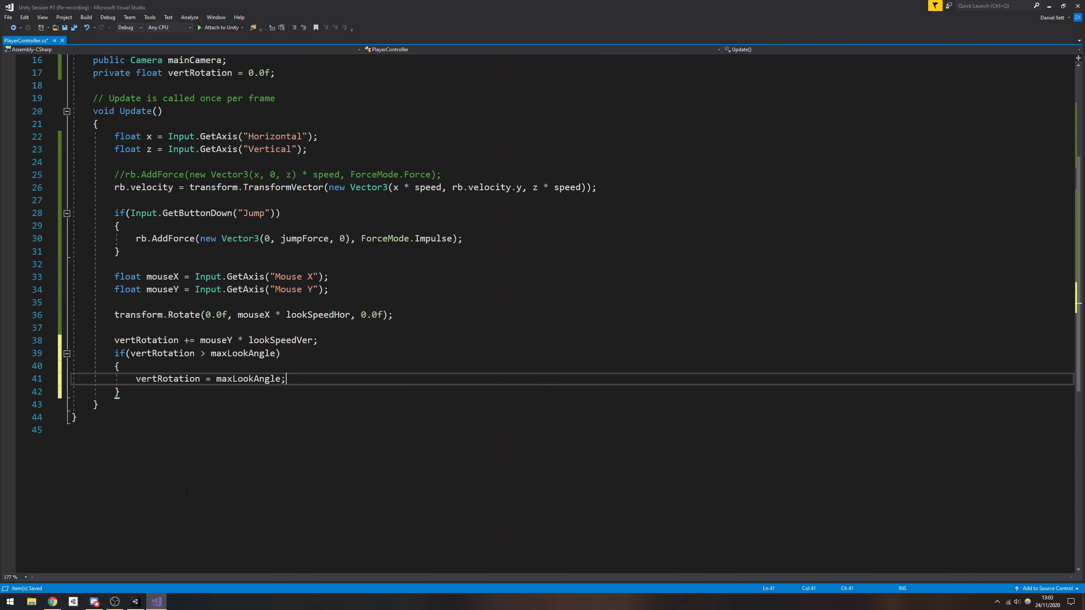
pyautogui.click(157, 391)
pyautogui.press('Return')
pyautogui.write('else if')
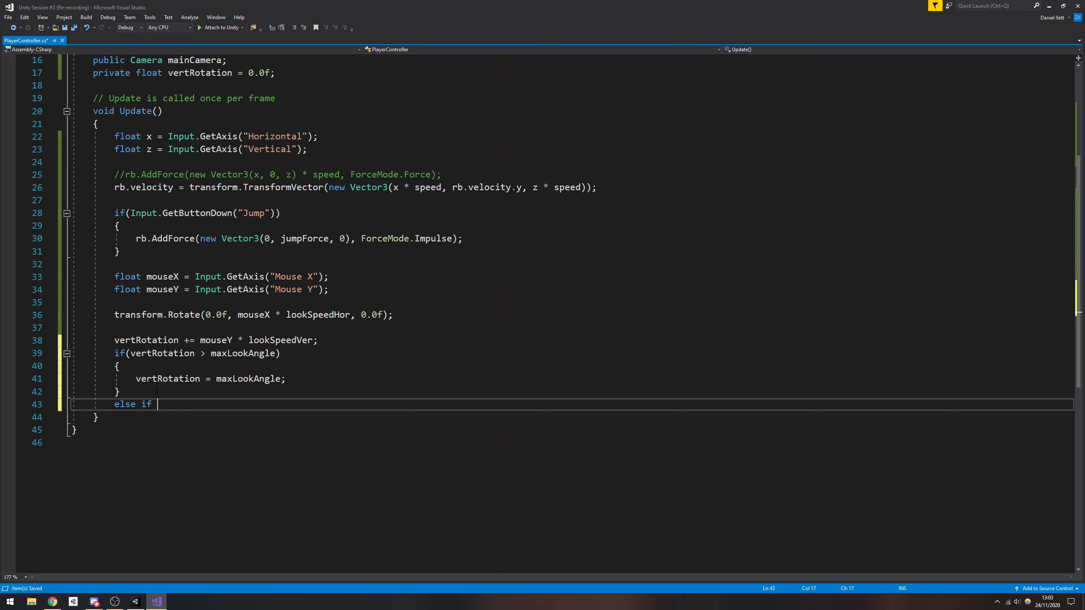
pyautogui.press('BackSpace')
pyautogui.write('(')
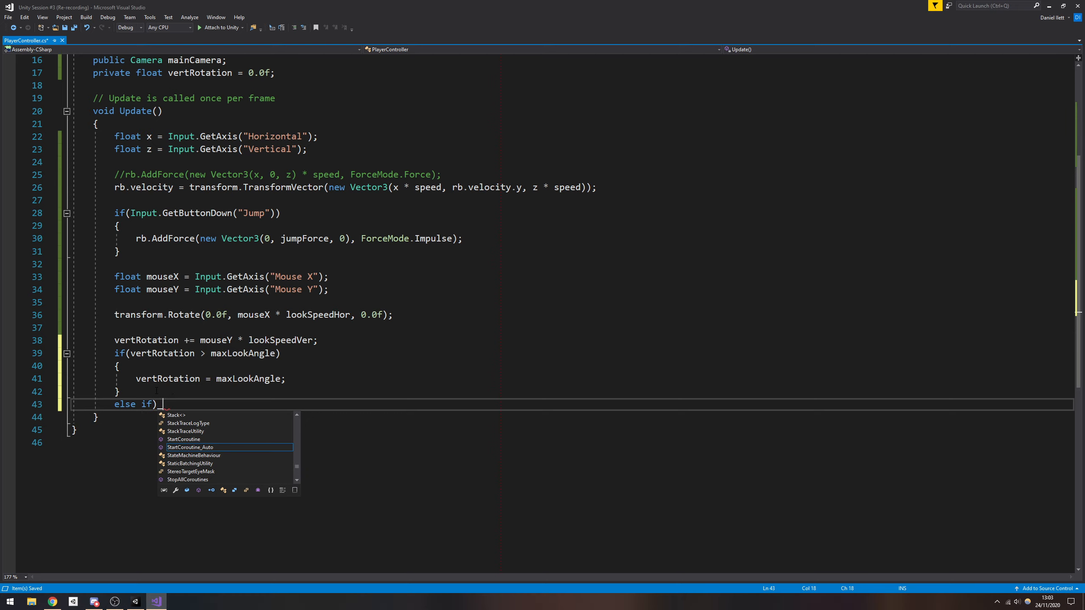
pyautogui.press('Escape')
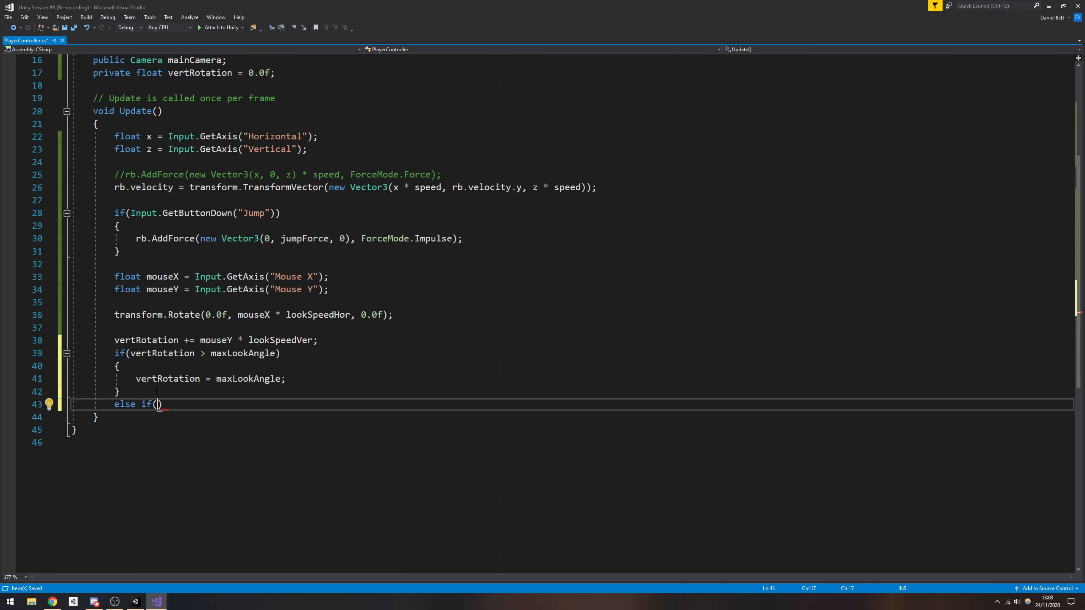
pyautogui.write('vert')
pyautogui.press('Tab')
pyautogui.write('< min')
pyautogui.press('Tab')
pyautogui.write(')')
pyautogui.press('Return')
pyautogui.write('{')
pyautogui.press('Return')
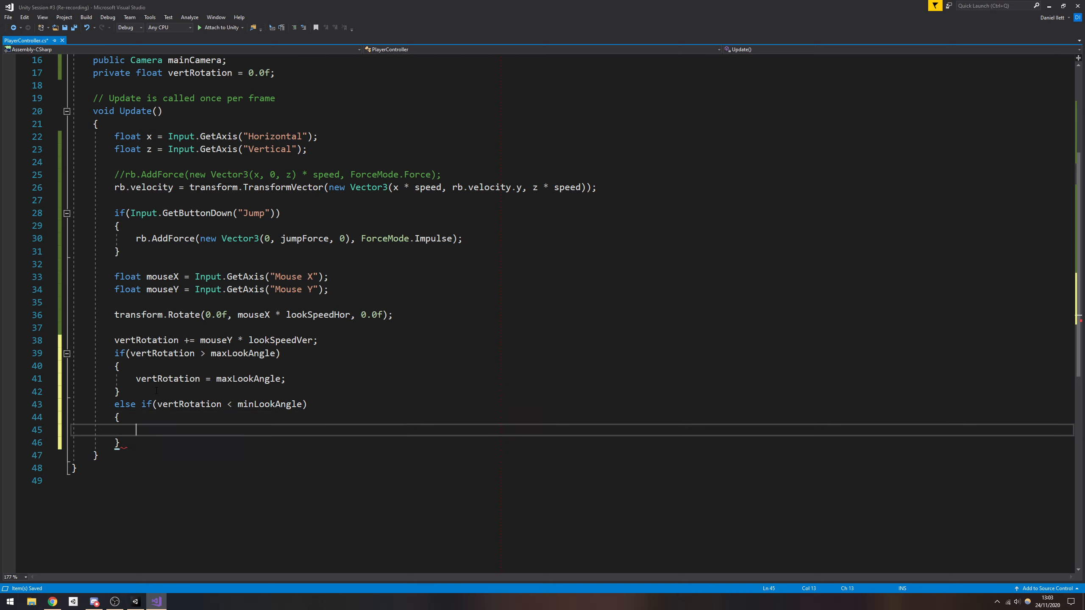
# - Assign "vertRotation = minLookAngle;" inside the else if block and save the script
pyautogui.write('vertRo')
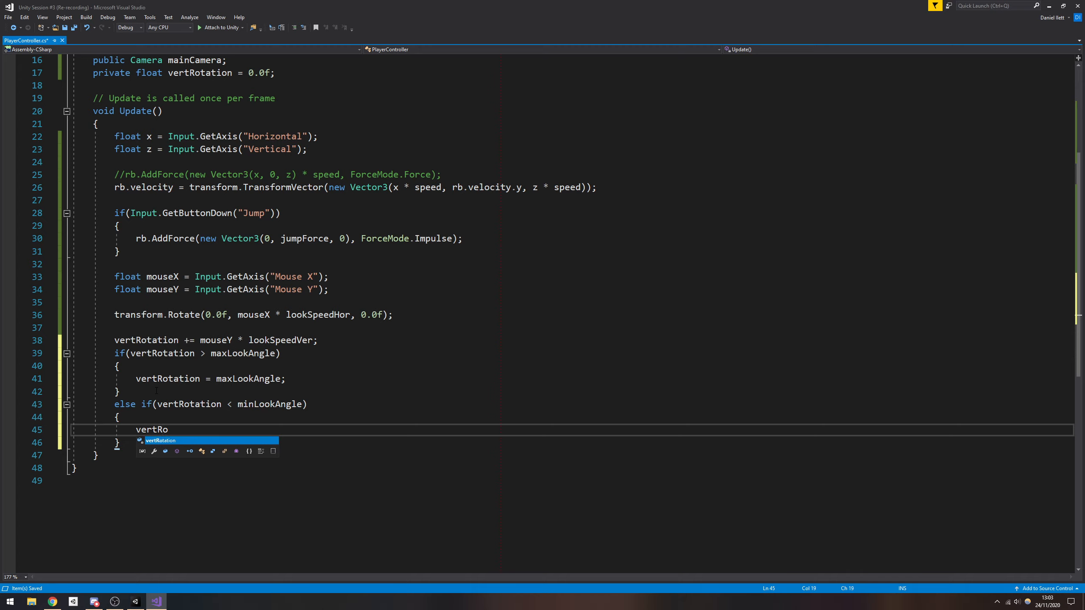
pyautogui.press('Tab')
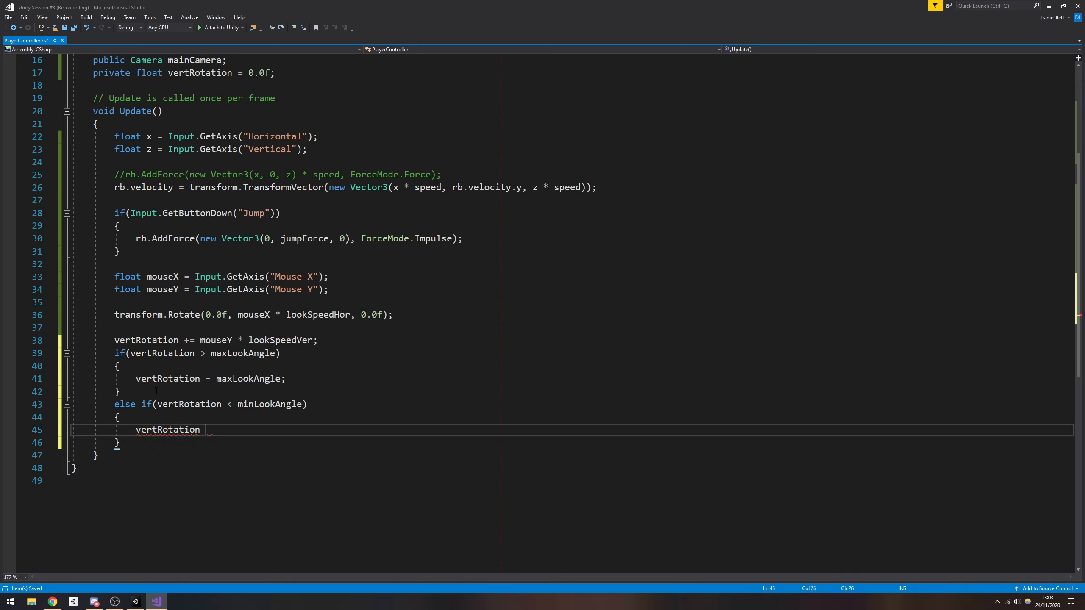
pyautogui.write('= minLookAngle;')
pyautogui.hotkey('ctrl', 's')
pyautogui.press('Down')
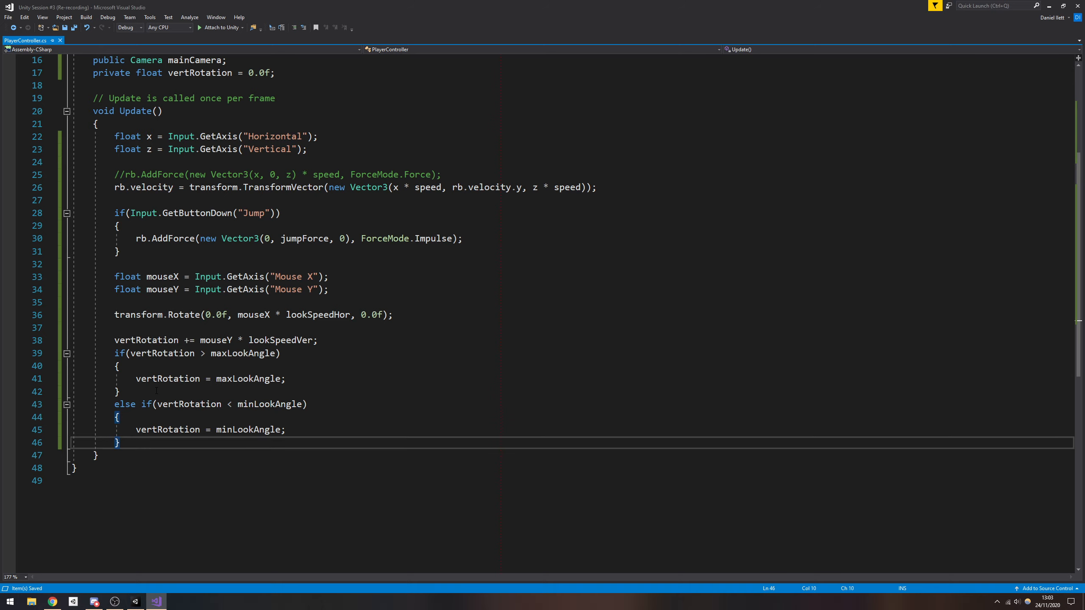
# - Add "mainCamera.transform.localRotation = Quaternion.Euler(vertRotation, 0, 0);" below the else if block at the end of Update() and save the script
pyautogui.press('Return')
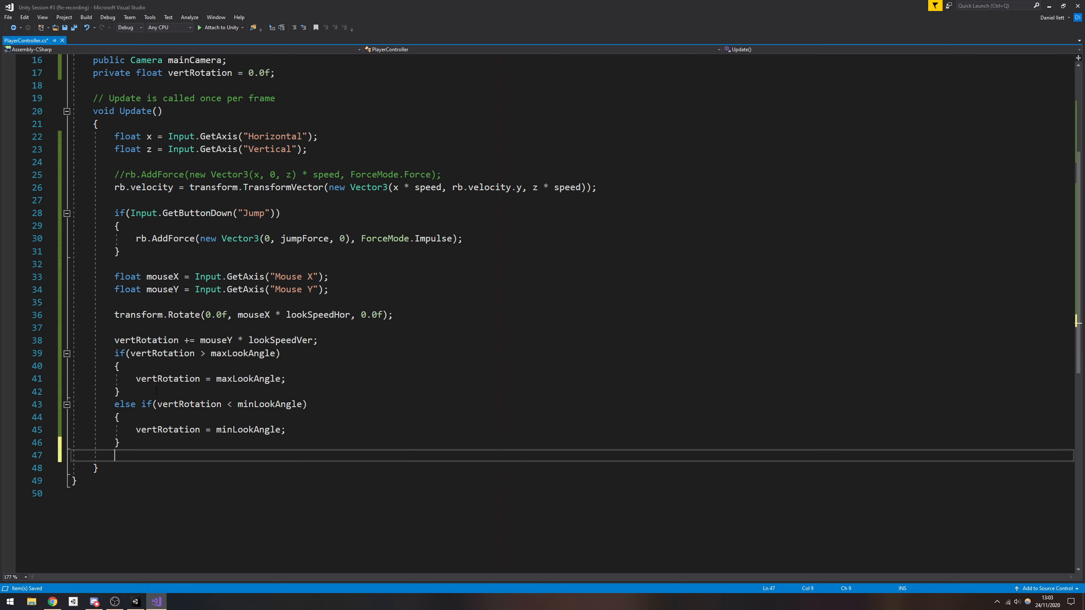
pyautogui.write('mai')
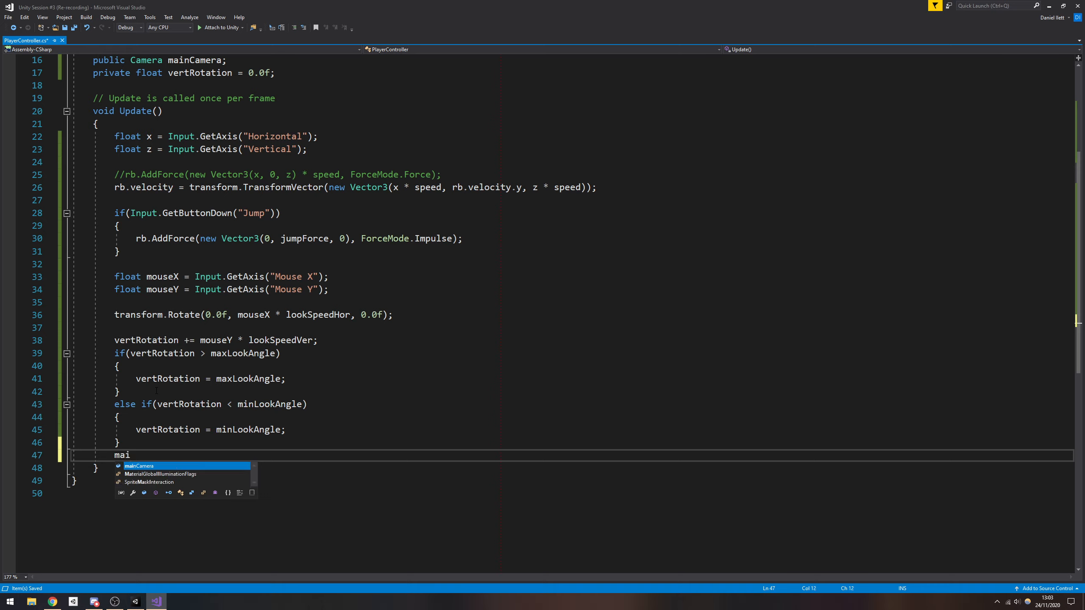
pyautogui.write('nCamera.transform')
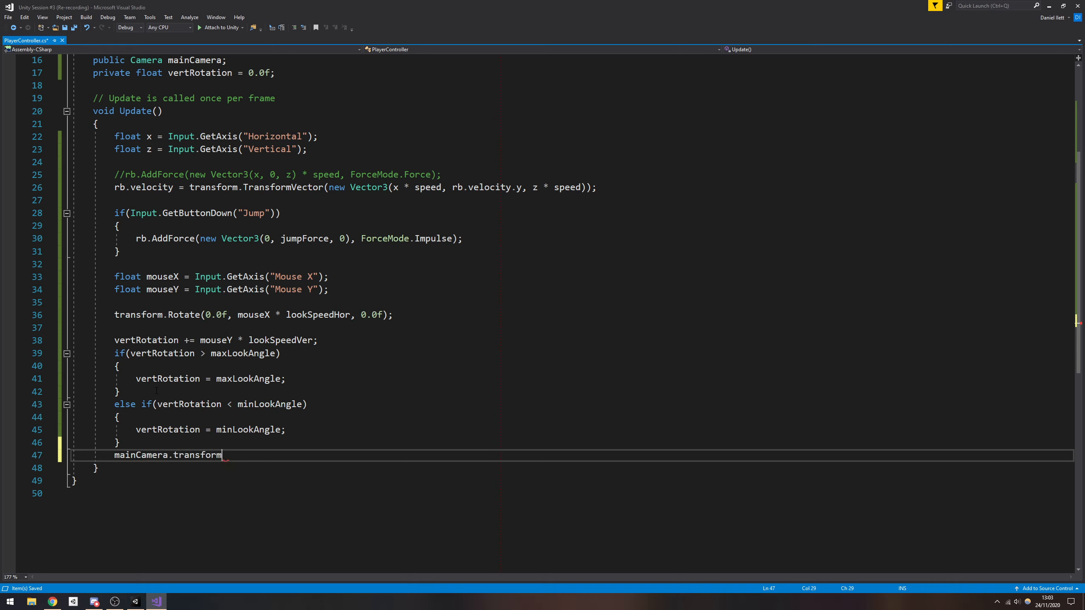
pyautogui.write('.lo')
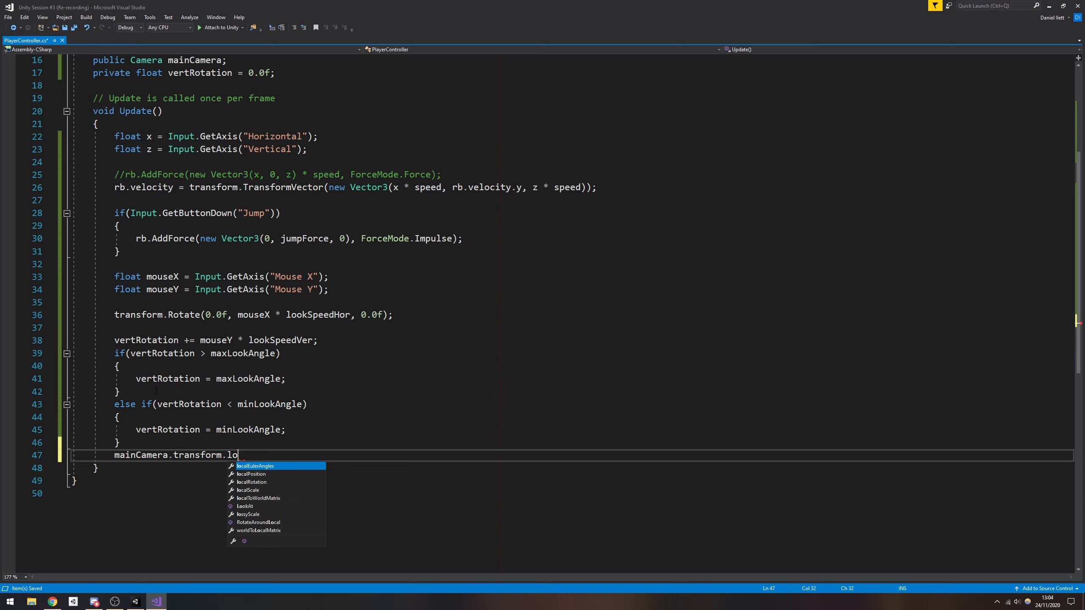
pyautogui.write('calRotation')
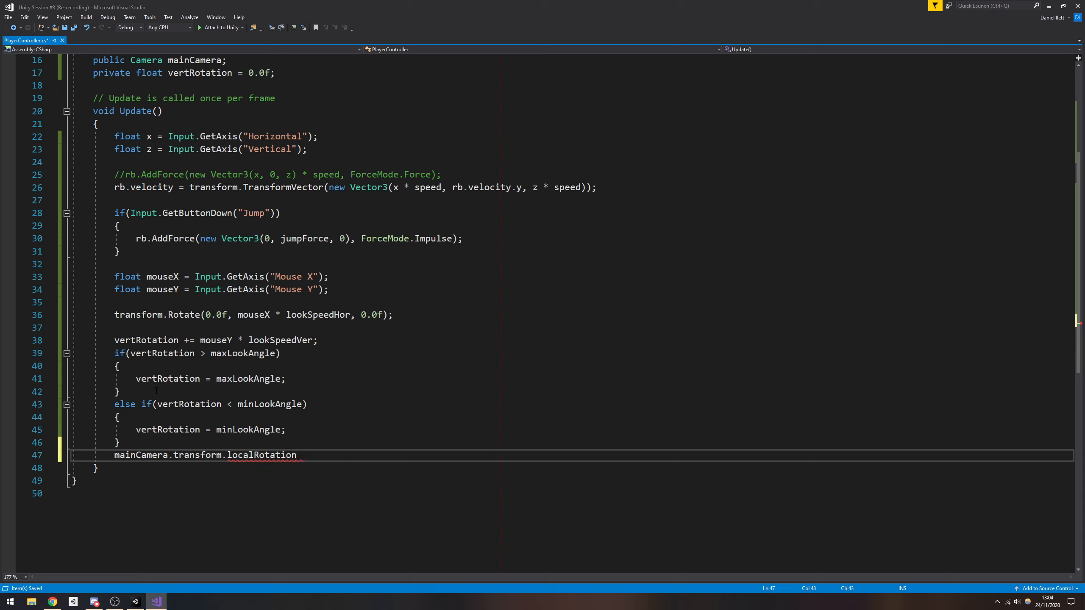
pyautogui.write(' = Quatern')
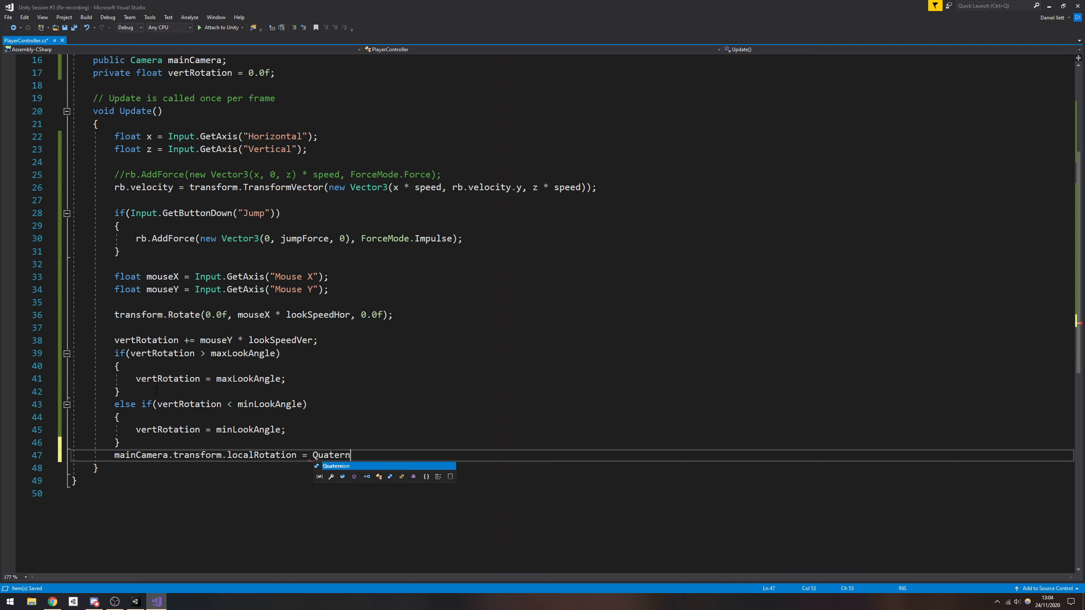
pyautogui.press('Tab')
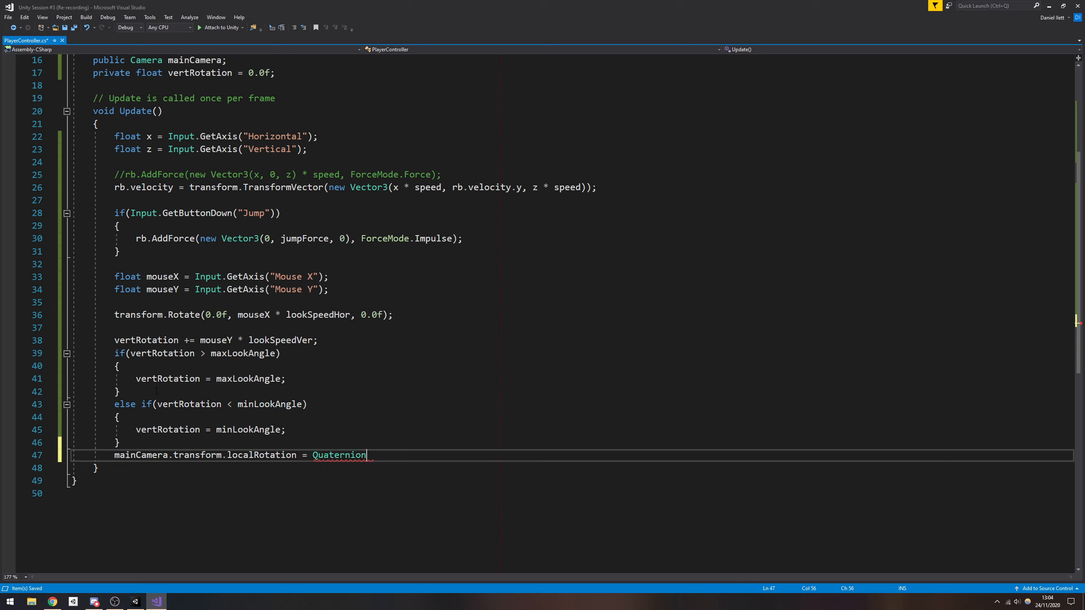
pyautogui.write('.Euler(')
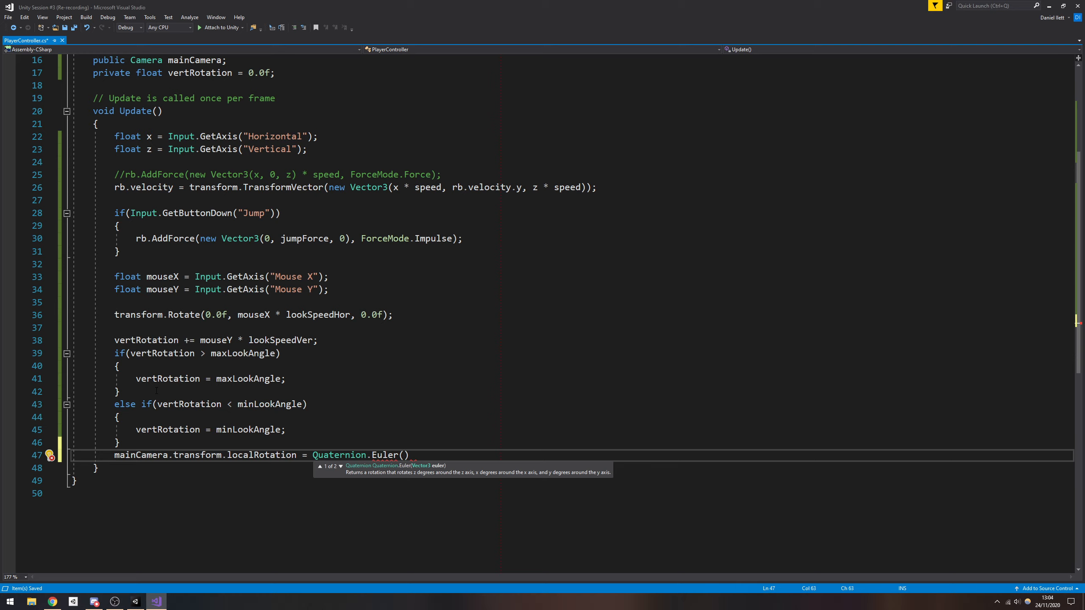
pyautogui.write('vertRotation, 0, 0);')
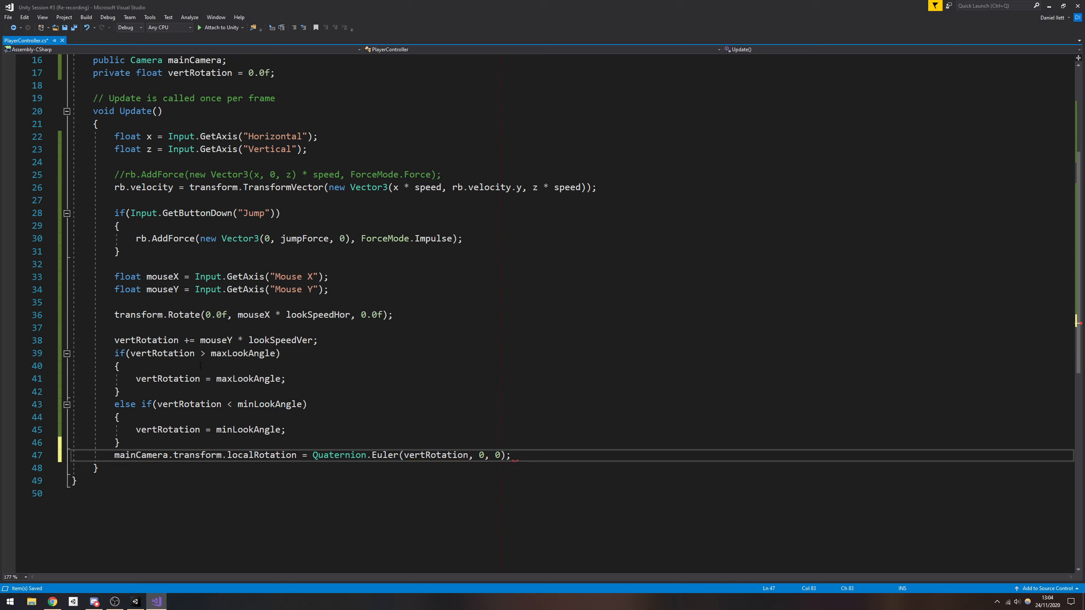
pyautogui.click(287, 378)
pyautogui.hotkey('ctrl', 's')
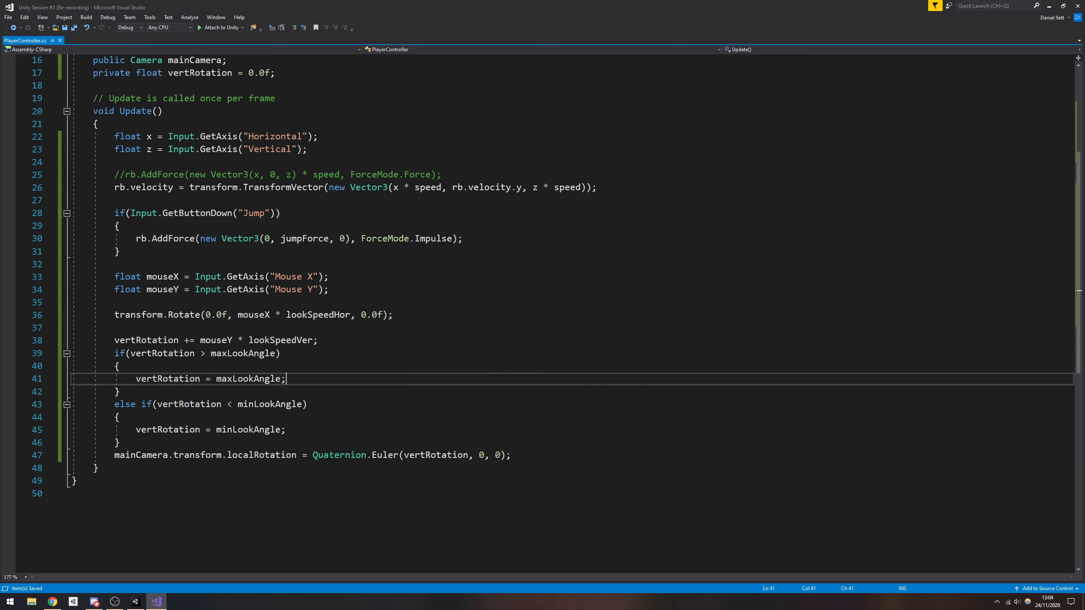
# - Examine the Quaternion.Euler call and its arguments in the mainCamera.transform.localRotation assignment
pyautogui.moveTo(312, 456); pyautogui.dragTo(367, 456)
pyautogui.click(315, 447)
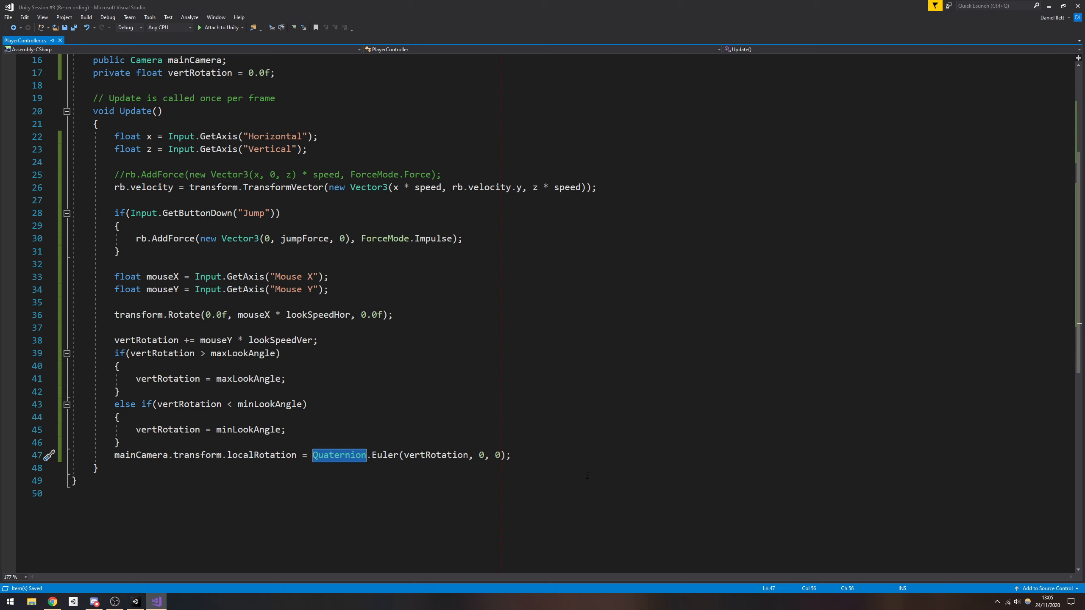
pyautogui.press('Up')
pyautogui.press('Up')
pyautogui.press('Up')
pyautogui.press('Up')
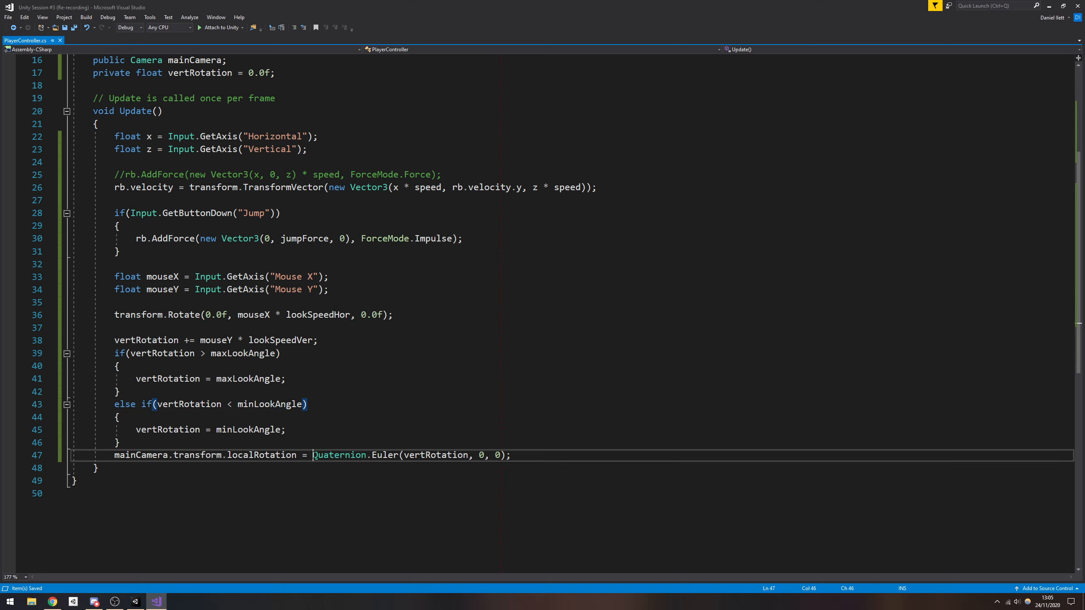
pyautogui.doubleClick(326, 453)
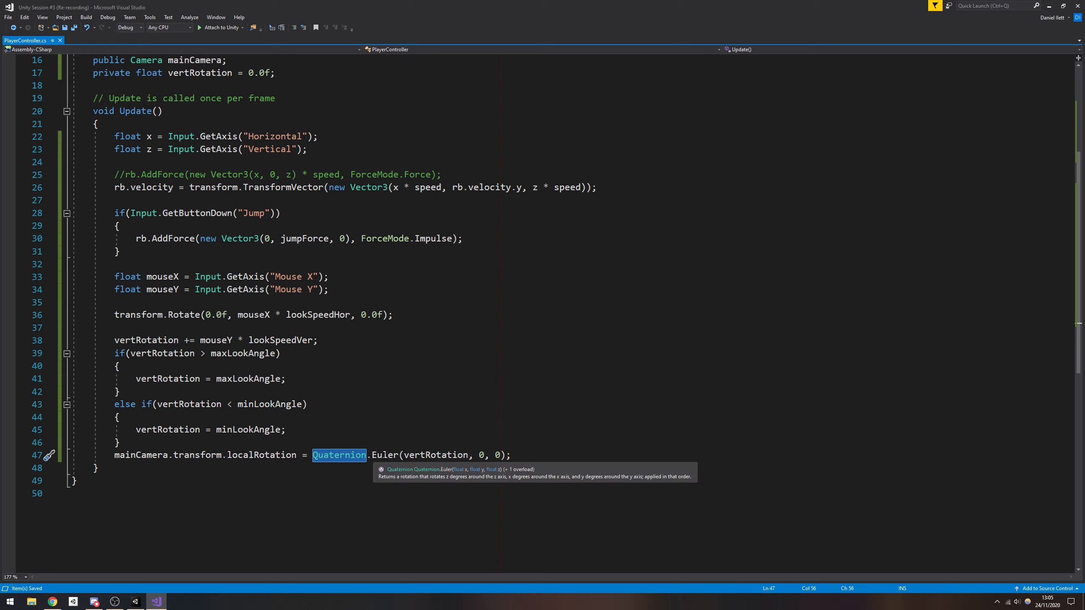
pyautogui.moveTo(403, 454); pyautogui.dragTo(495, 459)
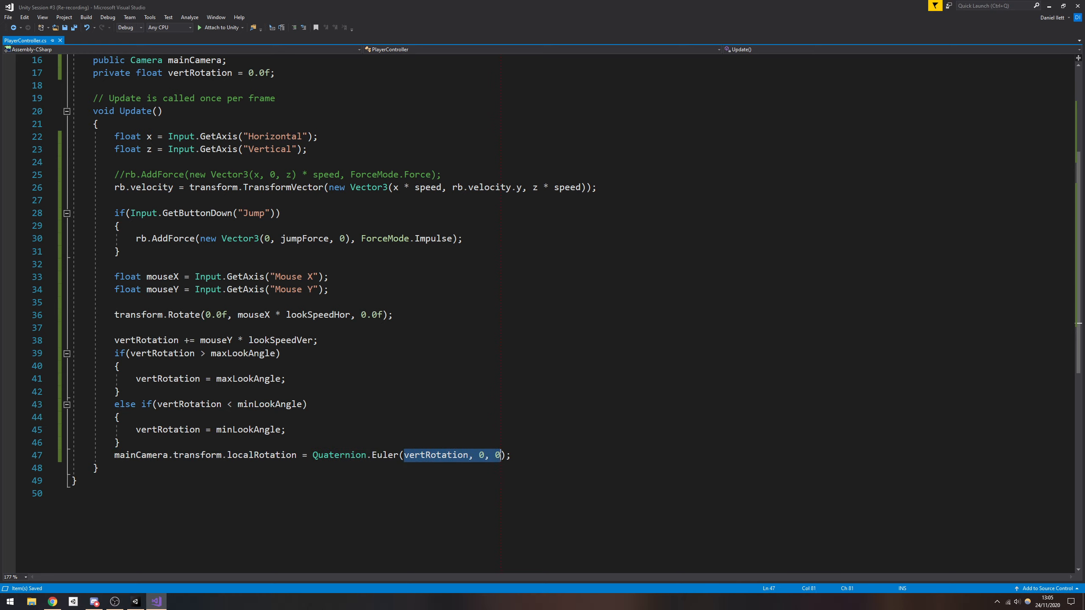
pyautogui.click(323, 454)
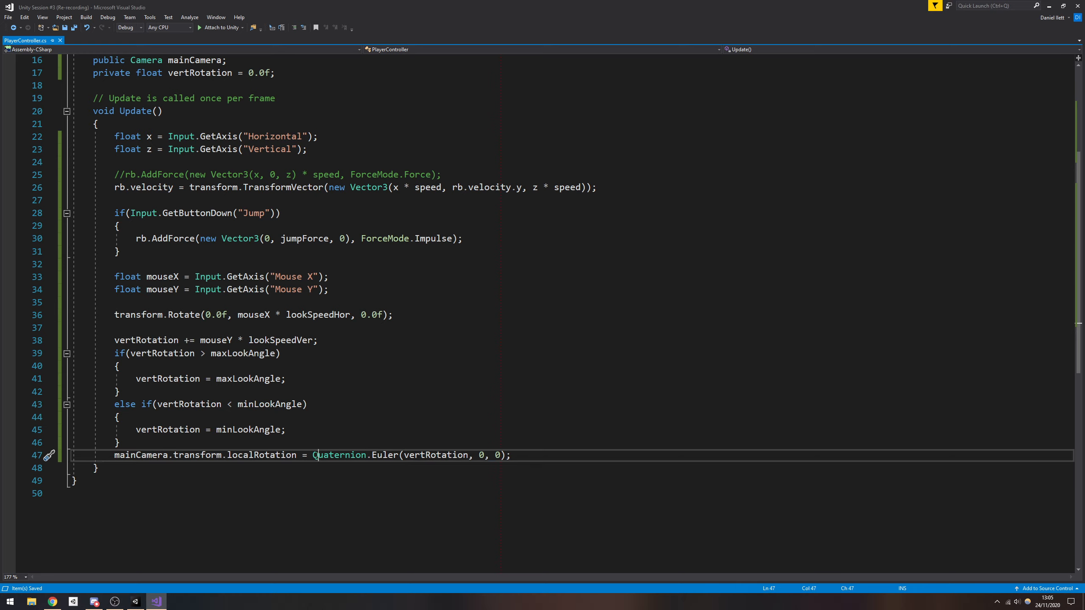
pyautogui.click(524, 456)
pyautogui.doubleClick(339, 455)
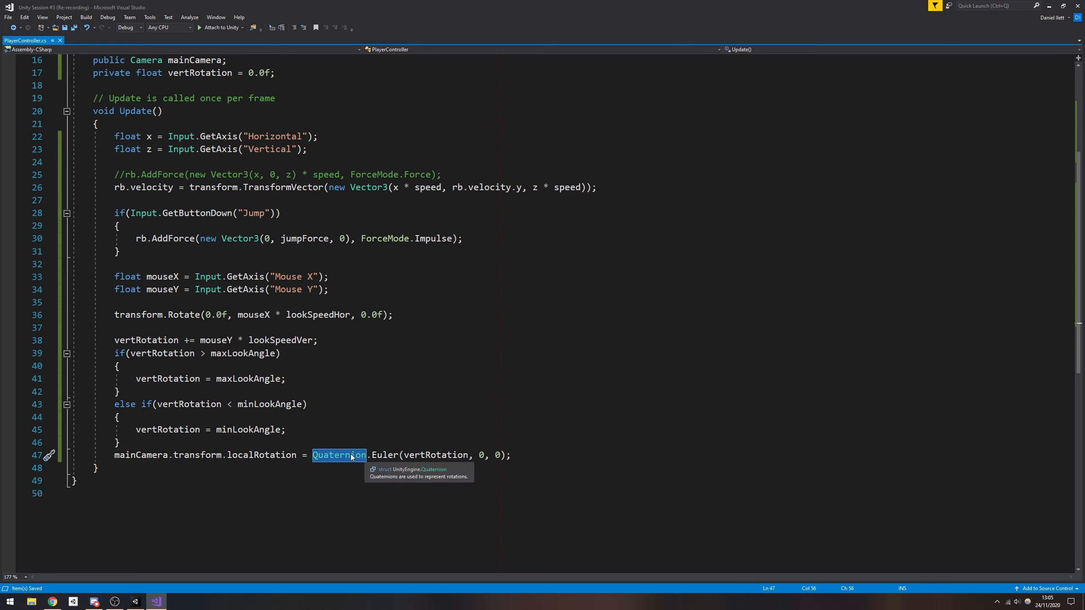
pyautogui.click(537, 457)
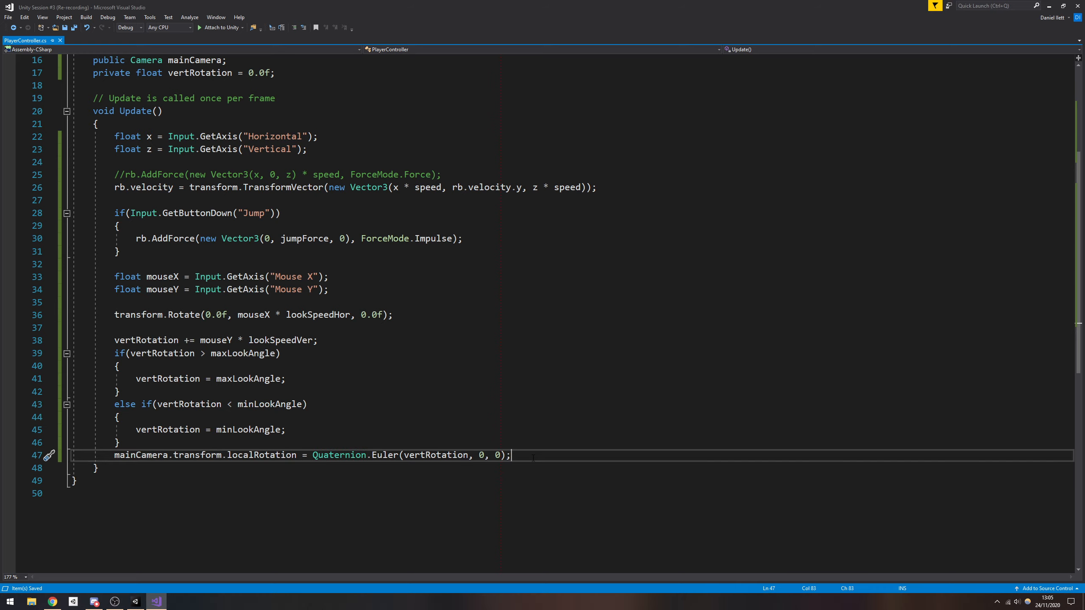
# - Switch to Unity, play-test the mouse look in the scene, and stop the game
pyautogui.click(135, 602)
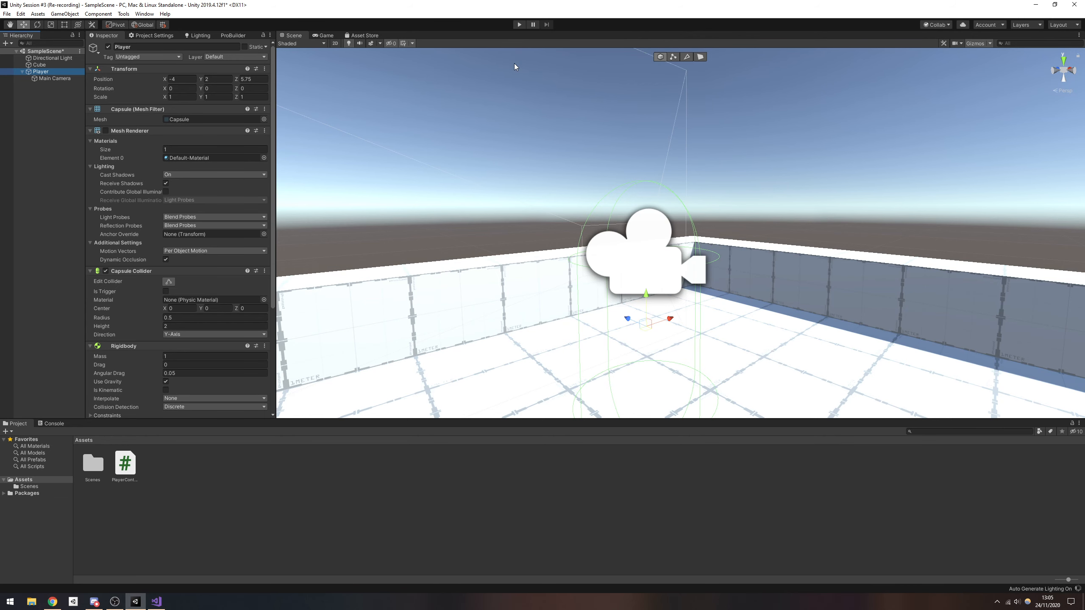
pyautogui.click(518, 24)
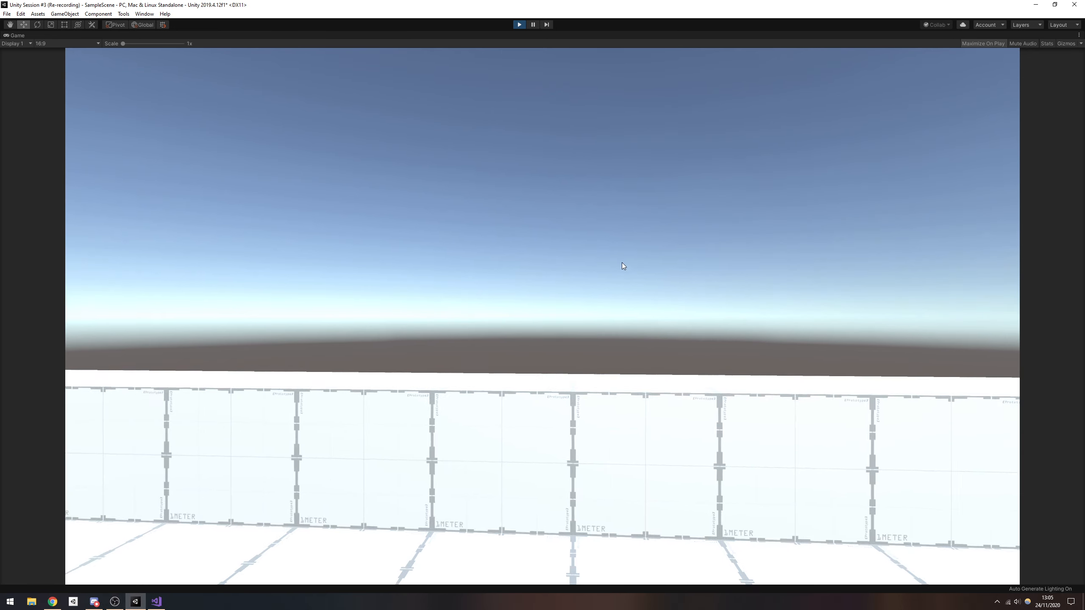
pyautogui.click(519, 24)
# - Set the Player Controller's Min Look Angle to -75 and Max Look Angle to 75, and play-test the vertical look
pyautogui.scroll(-5, 160, 284)
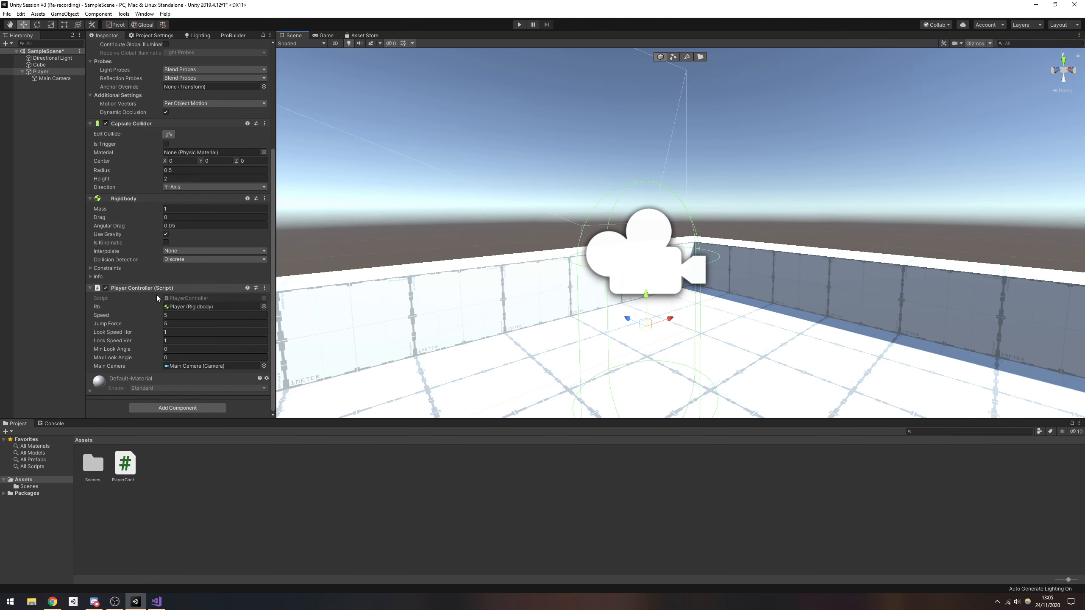
pyautogui.click(177, 349)
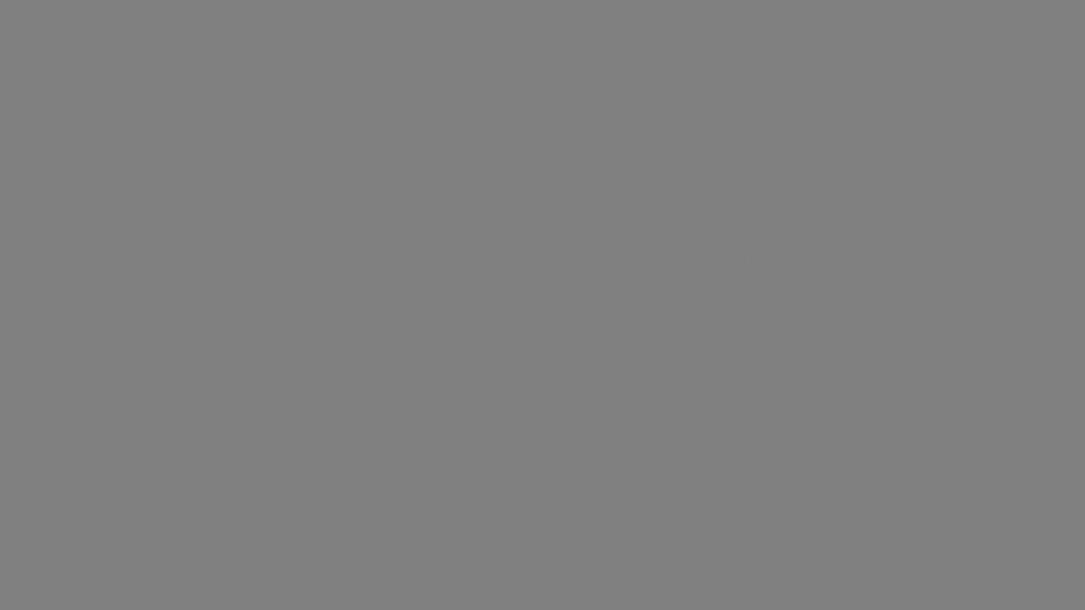
pyautogui.write('-75')
pyautogui.click(173, 356)
pyautogui.write('75')
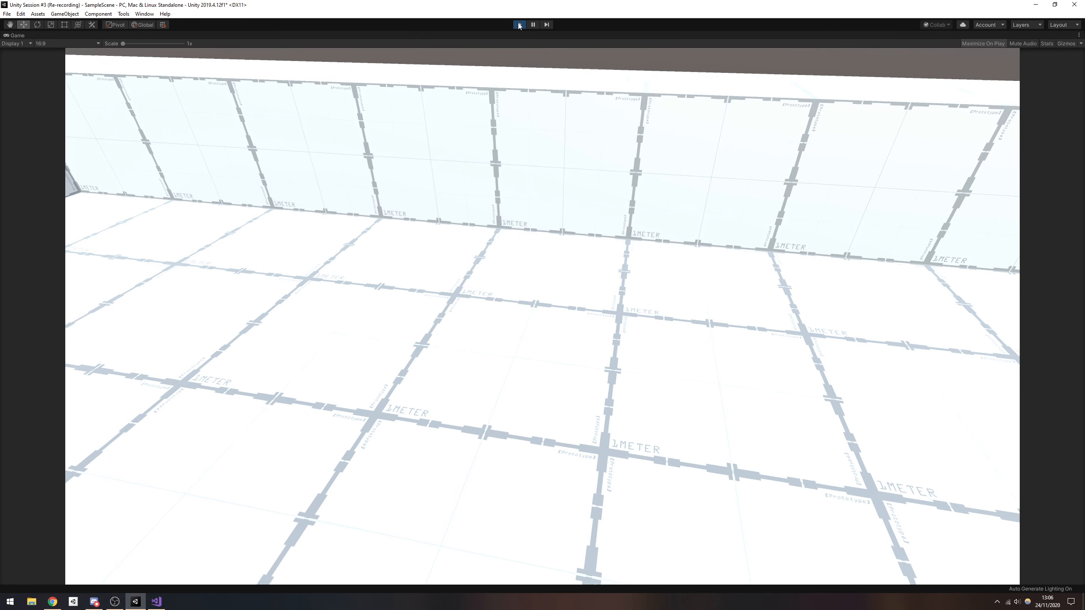
pyautogui.click(519, 25)
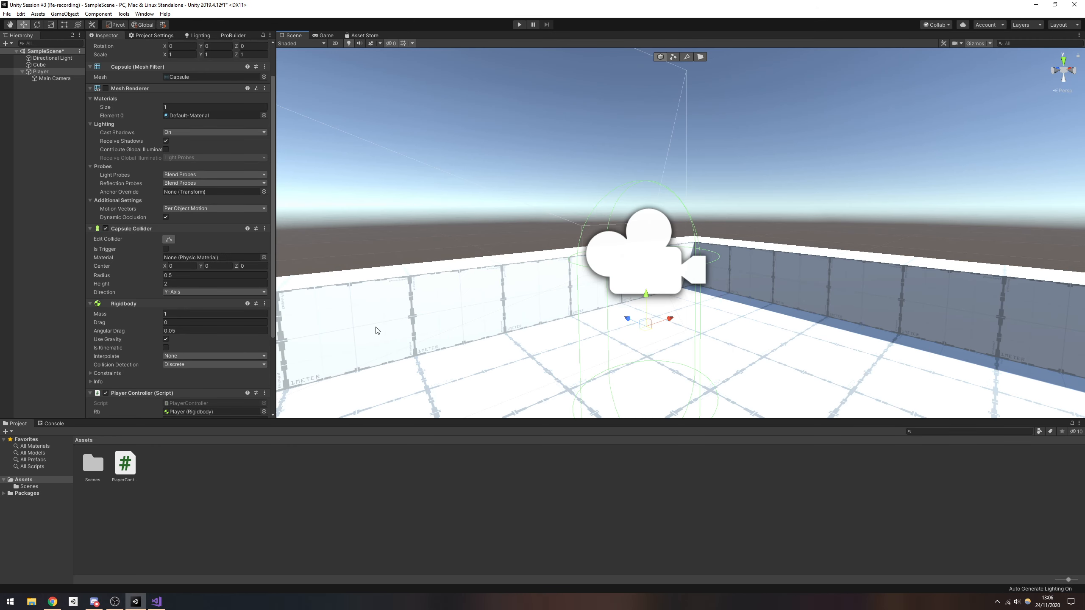
pyautogui.scroll(-4, 179, 257)
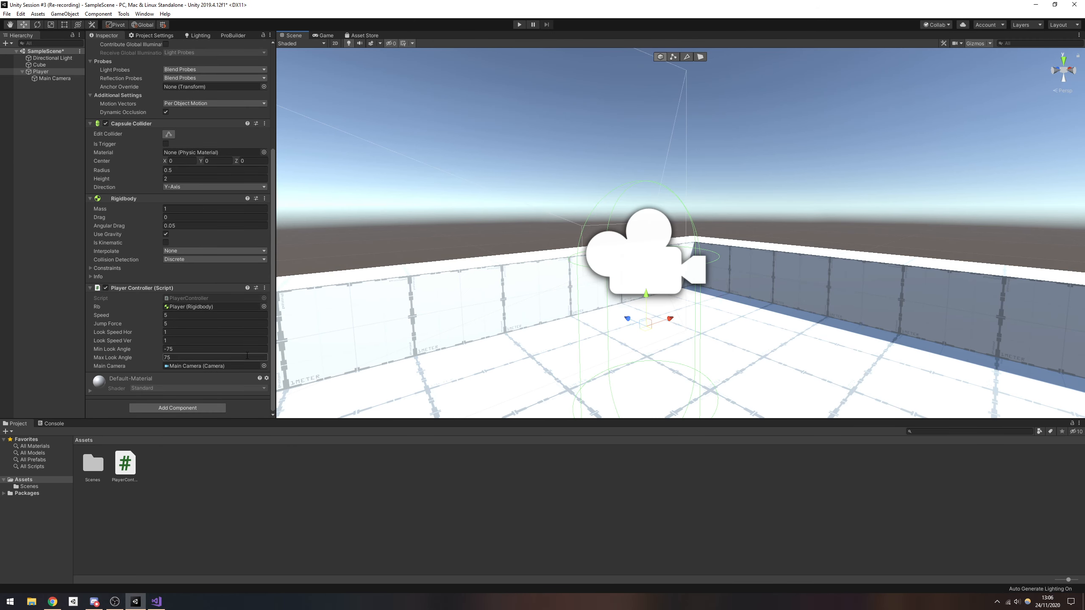
# - Switch to Visual Studio, change the vertRotation line to "vertRotation -= mouseY * lookSpeedVer;" and save the script
pyautogui.click(157, 601)
pyautogui.click(372, 276)
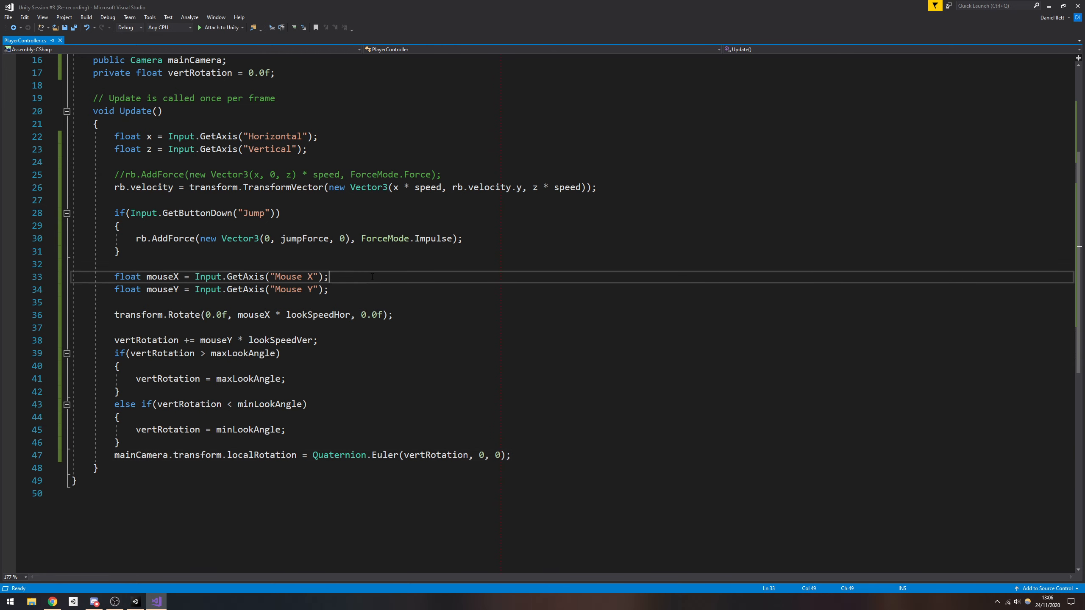
pyautogui.click(189, 340)
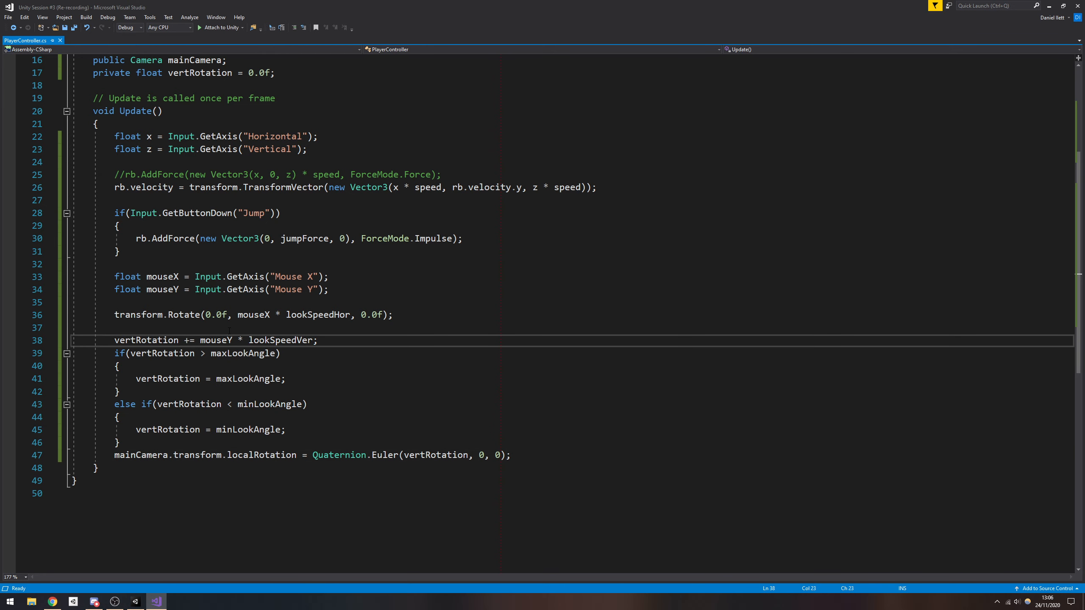
pyautogui.press('BackSpace')
pyautogui.write('-')
pyautogui.hotkey('ctrl', 's')
# - Switch to Unity, play-test the inverted vertical mouse look, and stop the game
pyautogui.click(135, 602)
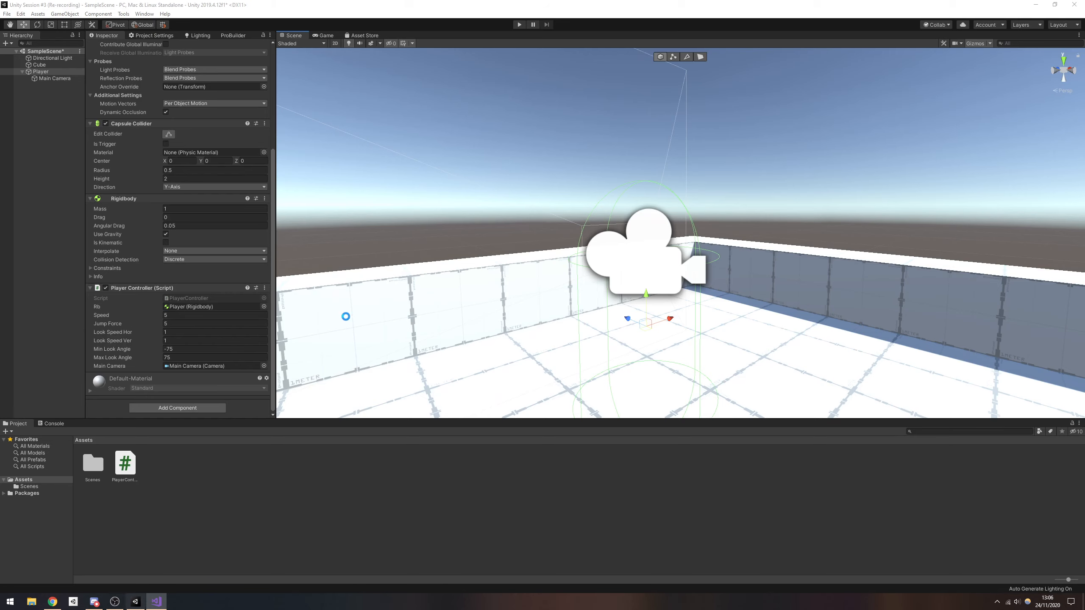
pyautogui.click(519, 24)
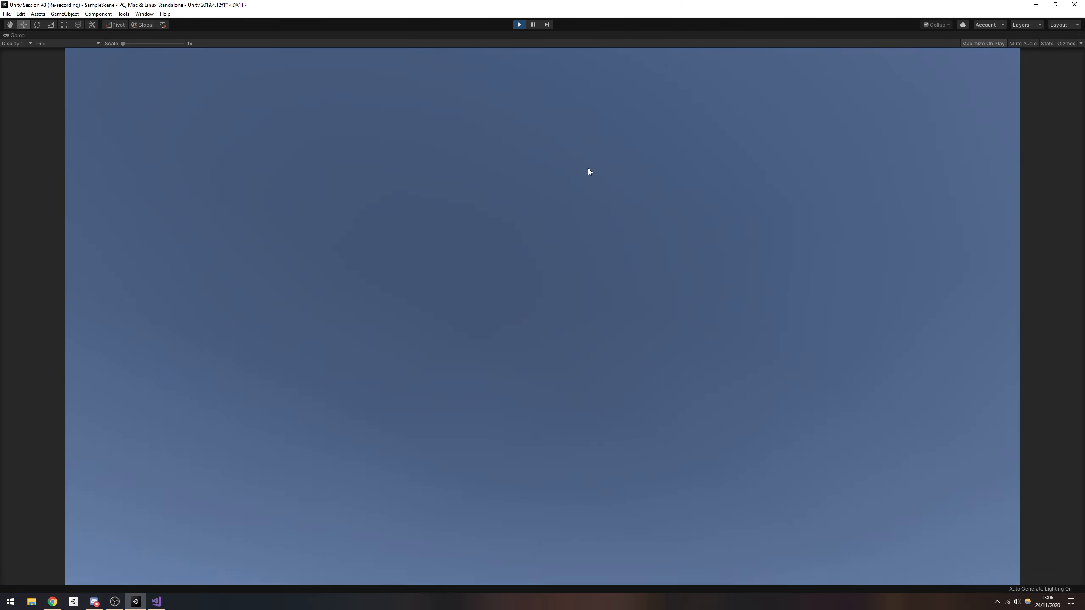
pyautogui.click(519, 24)
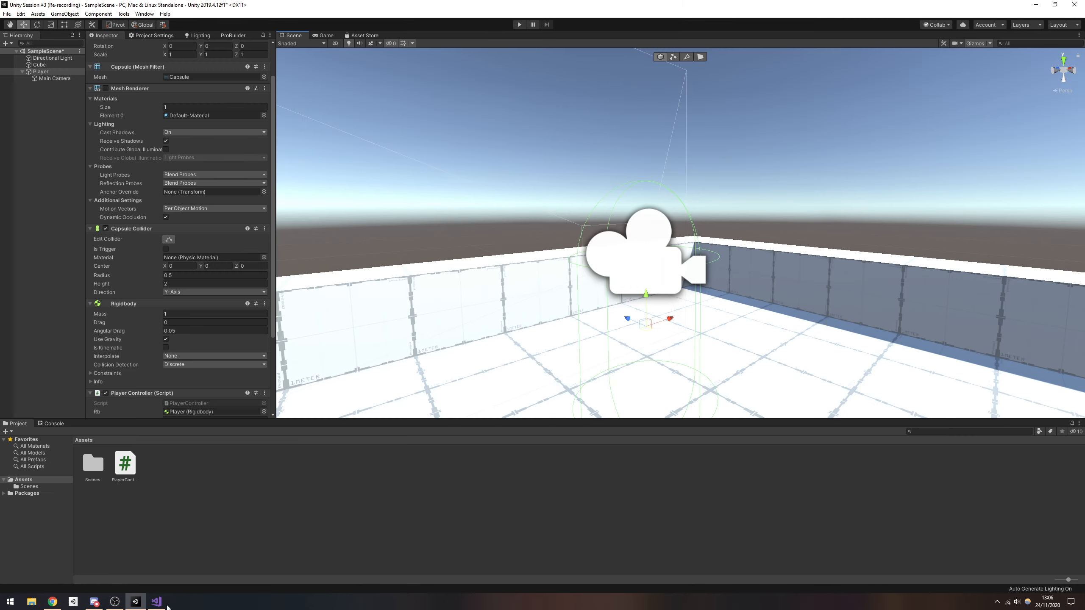
# - Switch to Visual Studio and review the "vertRotation -= mouseY * lookSpeedVer;" line in Update()
pyautogui.click(156, 601)
pyautogui.click(302, 290)
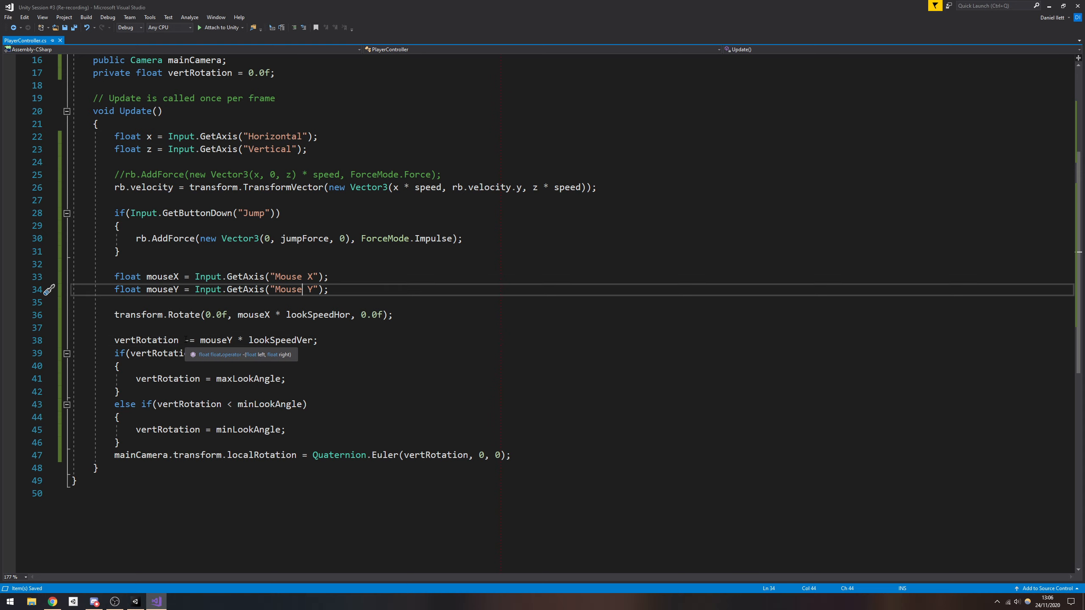
pyautogui.click(115, 341)
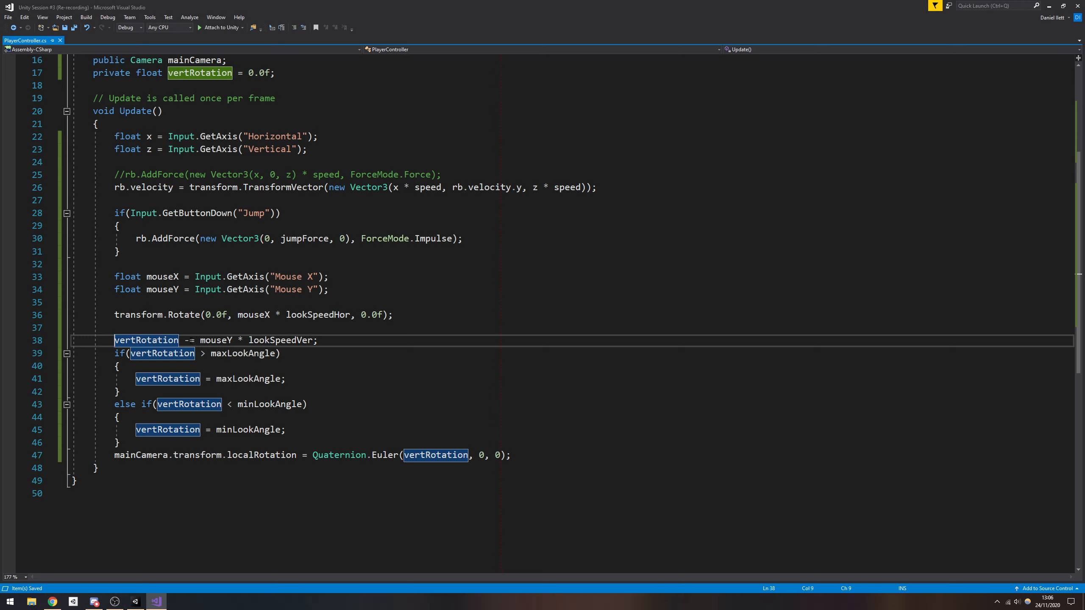
pyautogui.moveTo(191, 341); pyautogui.dragTo(185, 341)
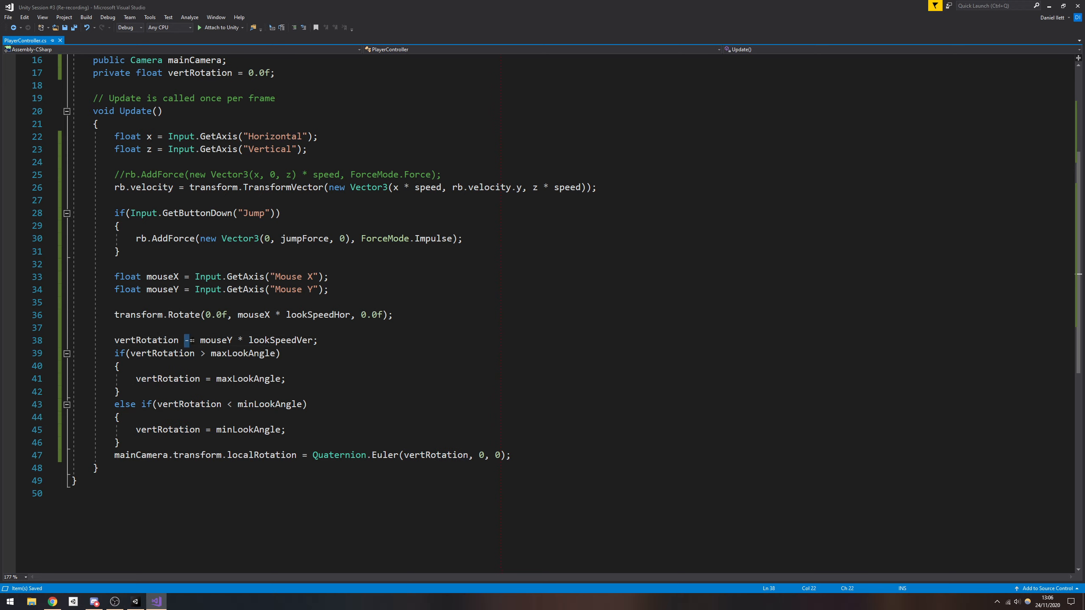
pyautogui.click(193, 330)
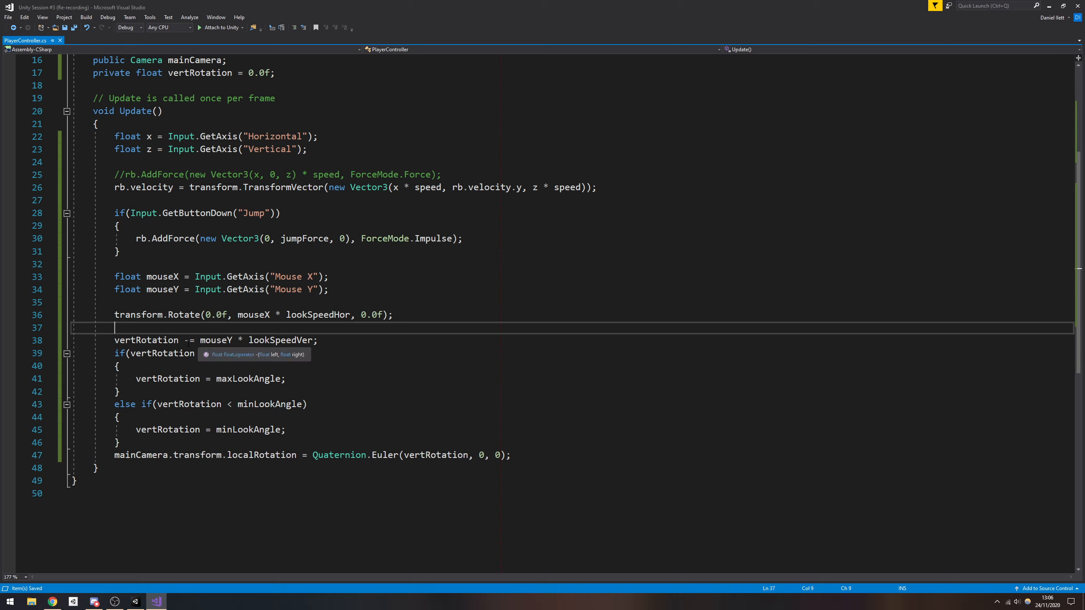
pyautogui.click(180, 340)
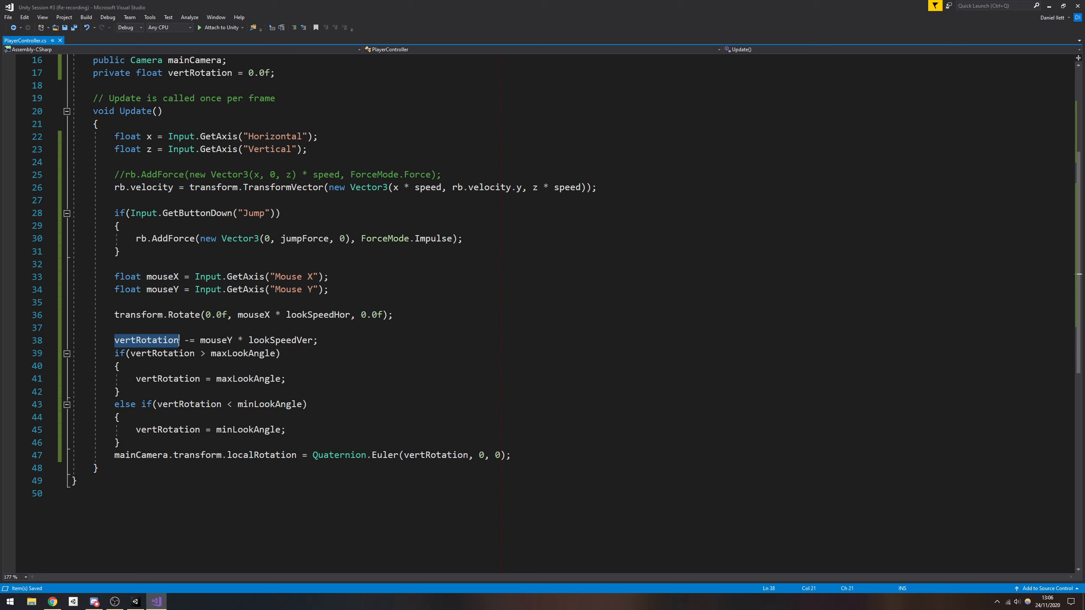
pyautogui.moveTo(201, 340); pyautogui.dragTo(314, 340)
pyautogui.doubleClick(148, 341)
pyautogui.click(445, 375)
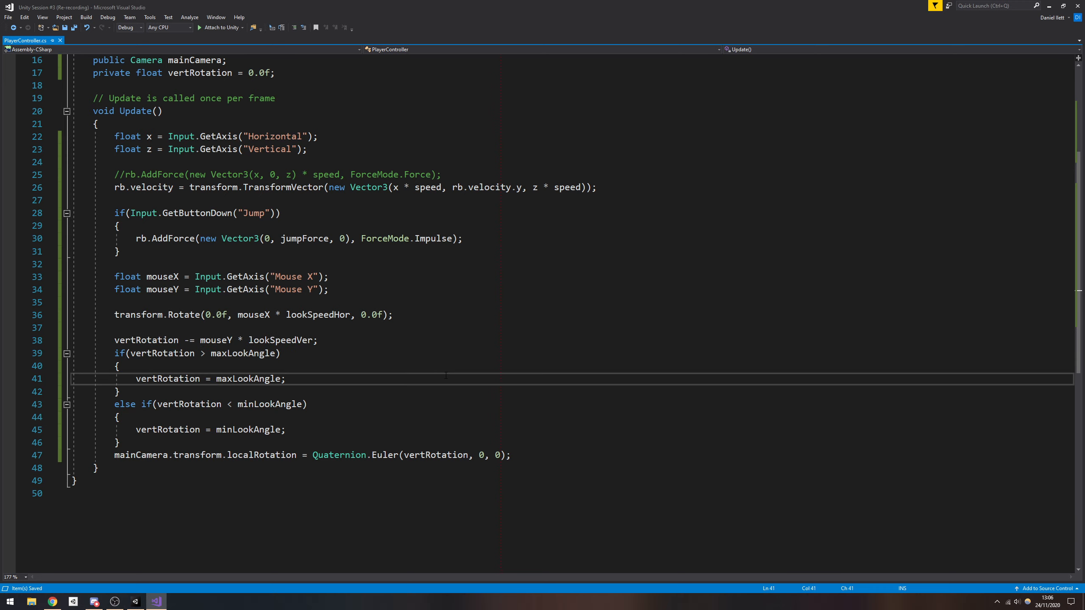
# - Switch to Unity and inspect the Player and its child Main Camera in the scene
pyautogui.click(185, 340)
pyautogui.click(429, 351)
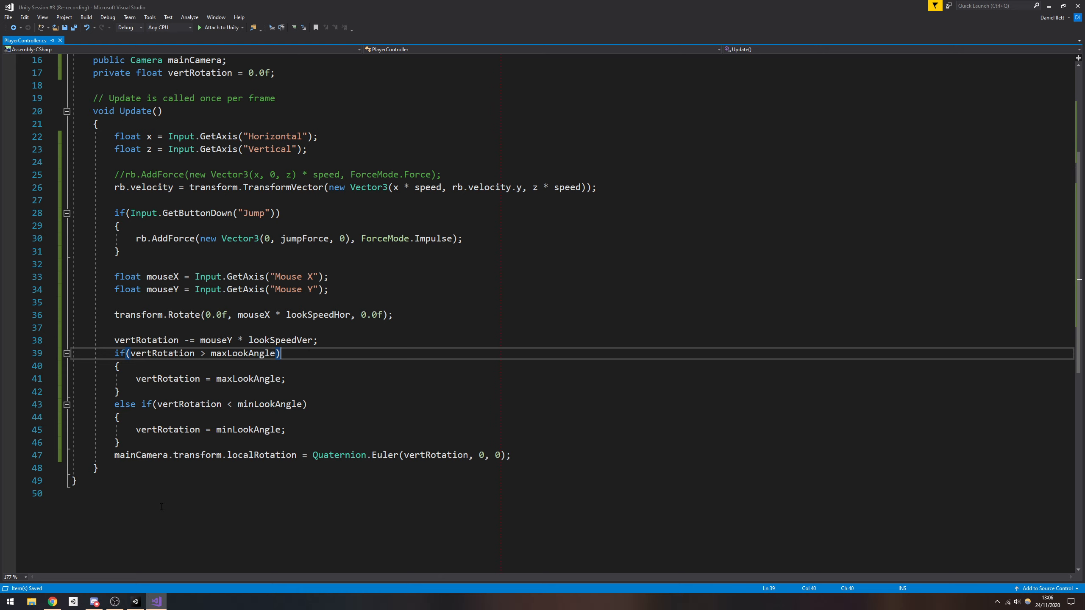
pyautogui.click(122, 603)
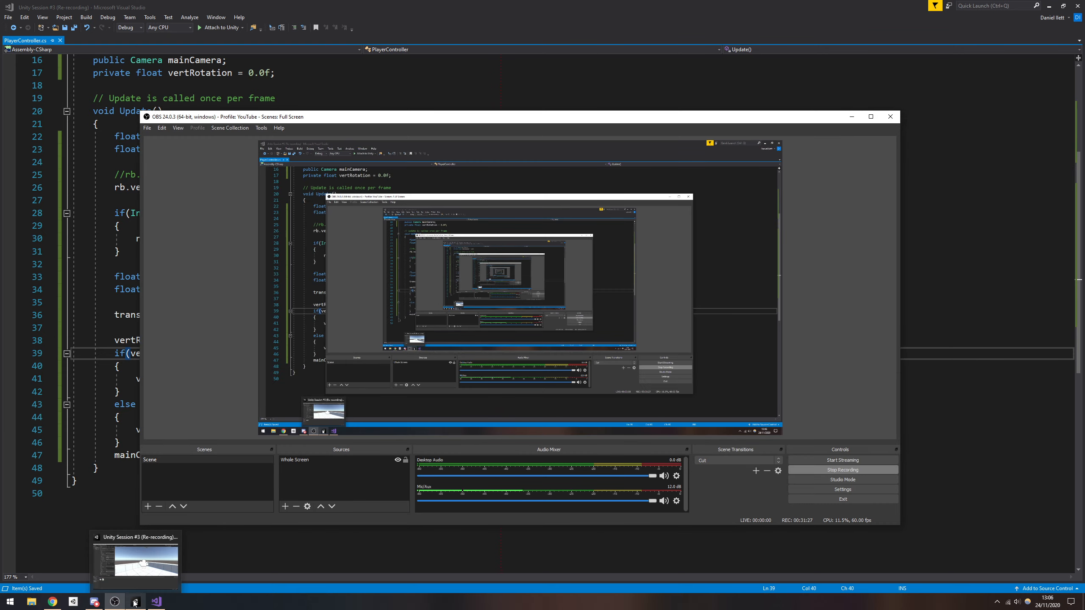
pyautogui.click(134, 601)
pyautogui.click(370, 509)
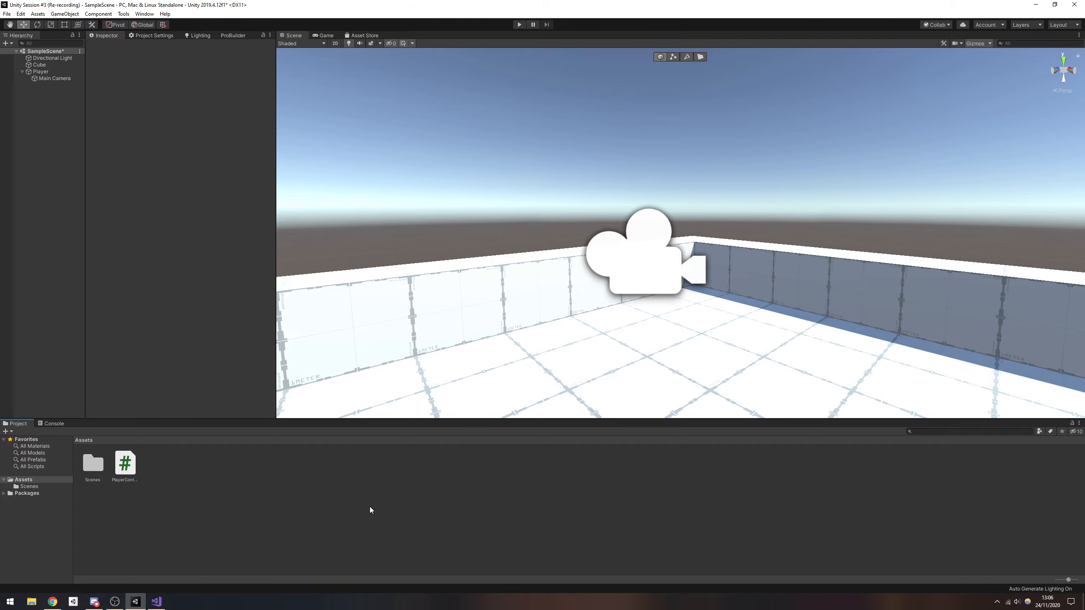
pyautogui.moveTo(666, 305); pyautogui.dragTo(42, 354, button='right')
pyautogui.press('s')
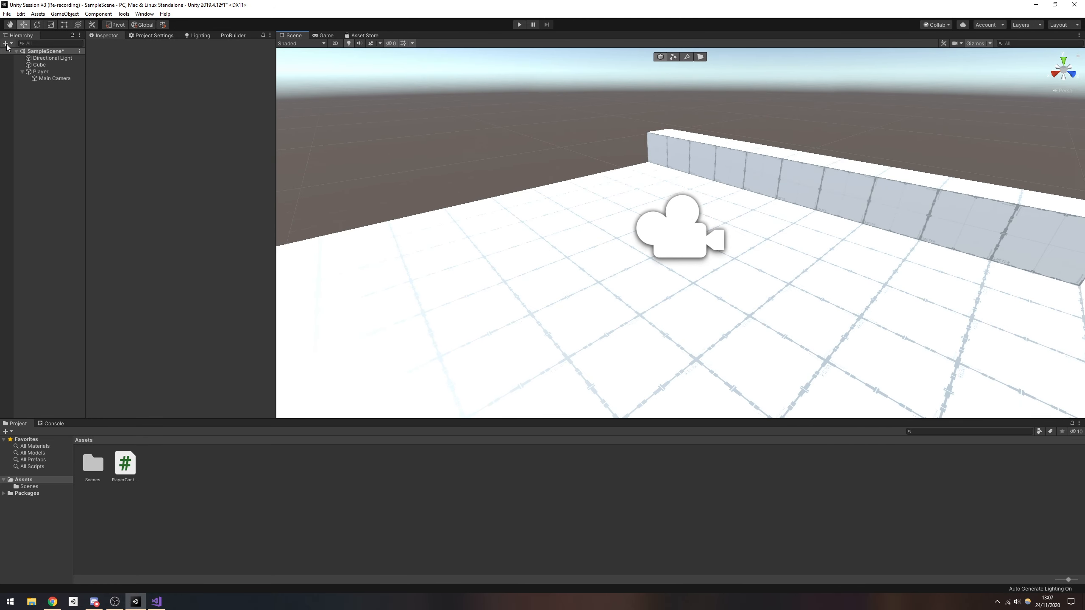
pyautogui.click(42, 71)
pyautogui.moveTo(657, 202); pyautogui.dragTo(786, 152, button='right')
pyautogui.click(48, 78)
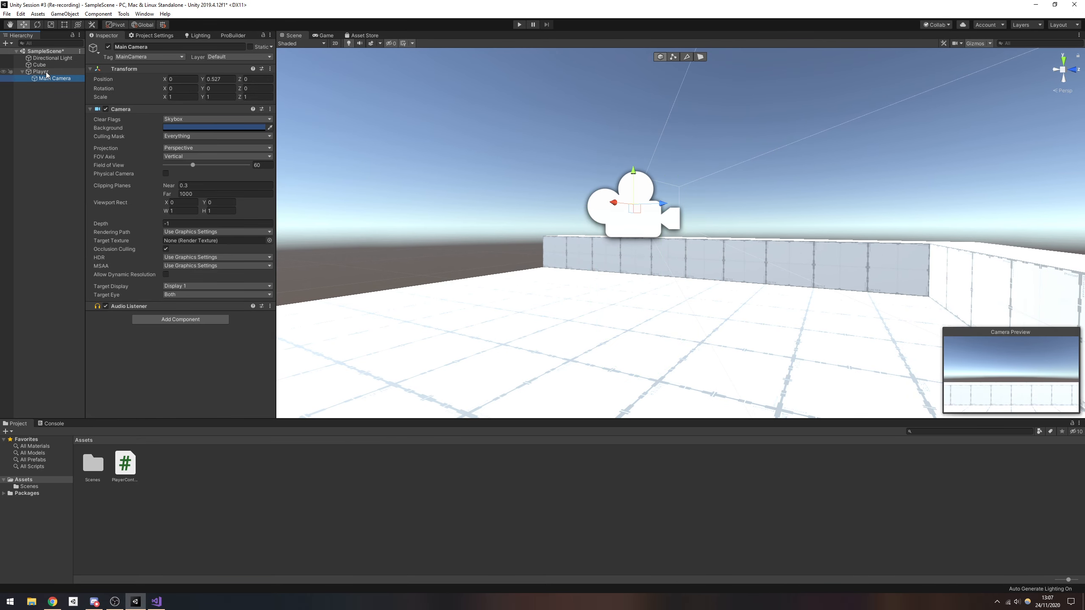
pyautogui.click(46, 71)
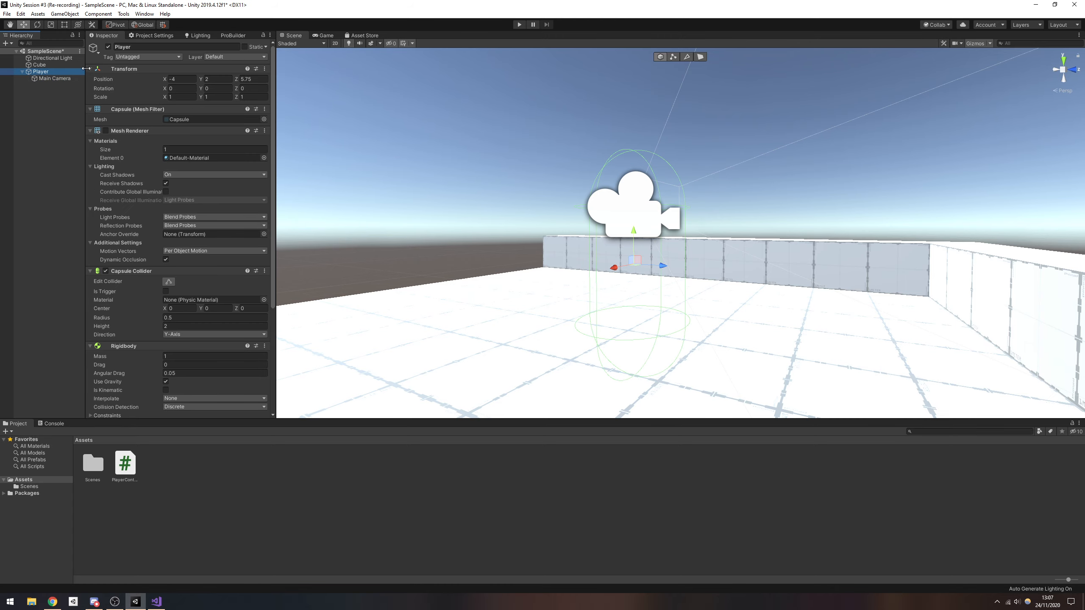
# - Search the Asset Store for "gun model"
pyautogui.click(361, 36)
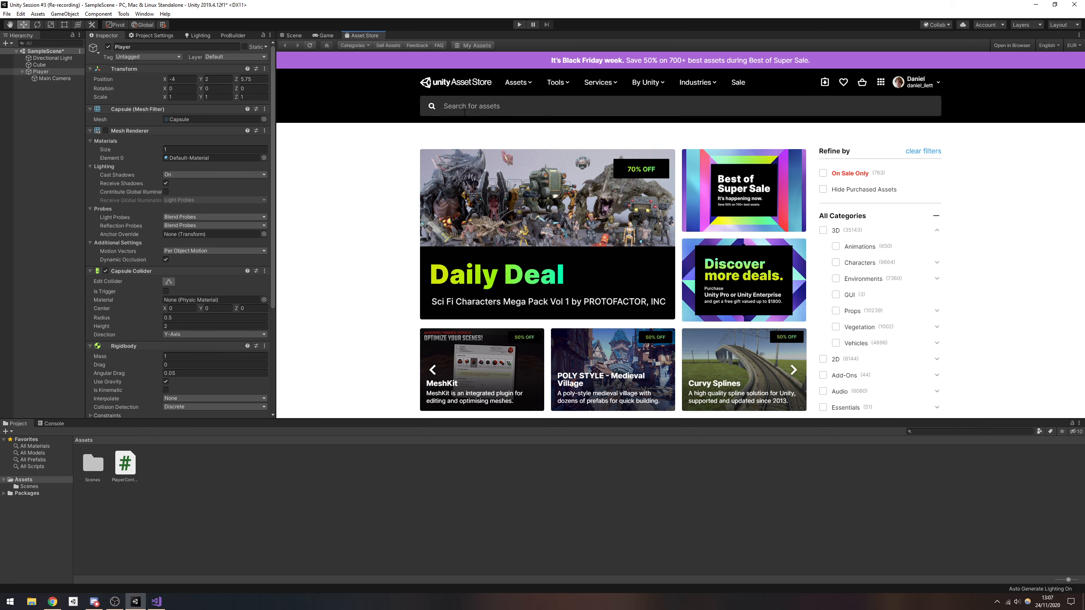
pyautogui.click(487, 109)
pyautogui.write('guinm')
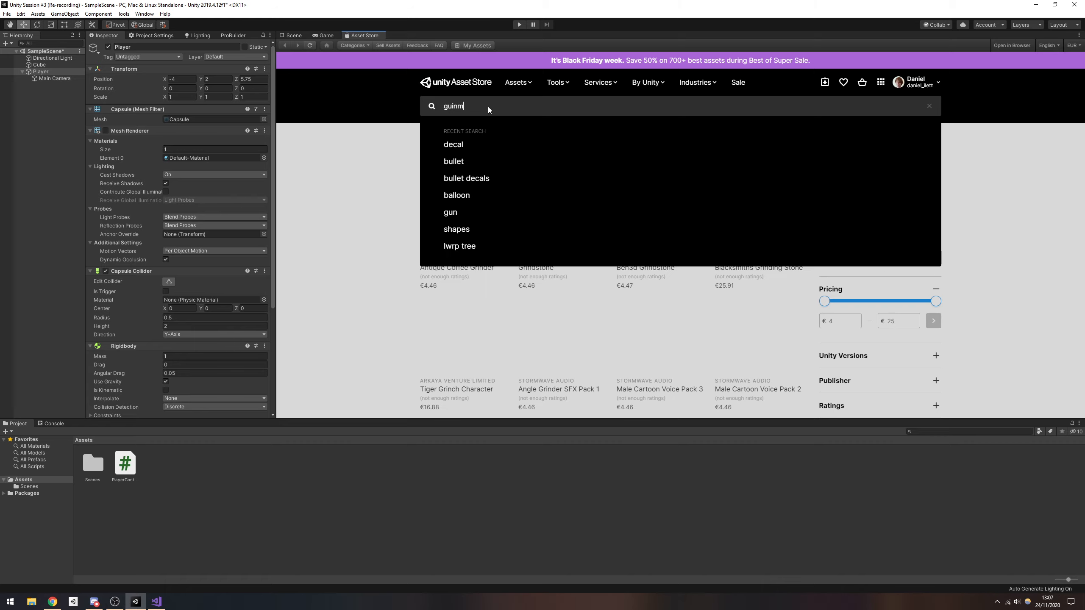
pyautogui.press('BackSpace')
pyautogui.press('BackSpace')
pyautogui.write('n model')
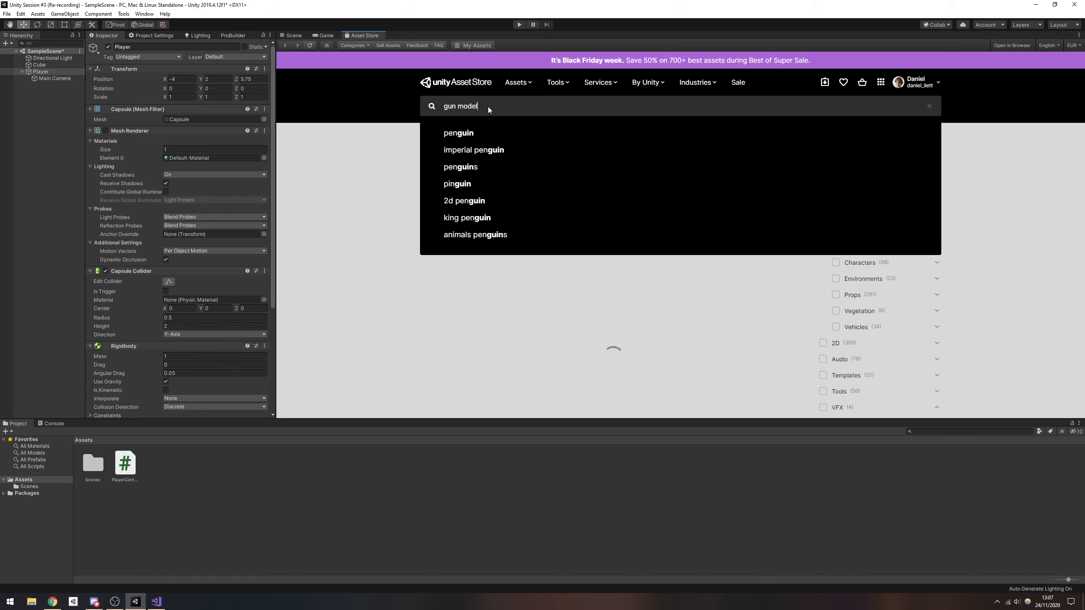
pyautogui.press('Return')
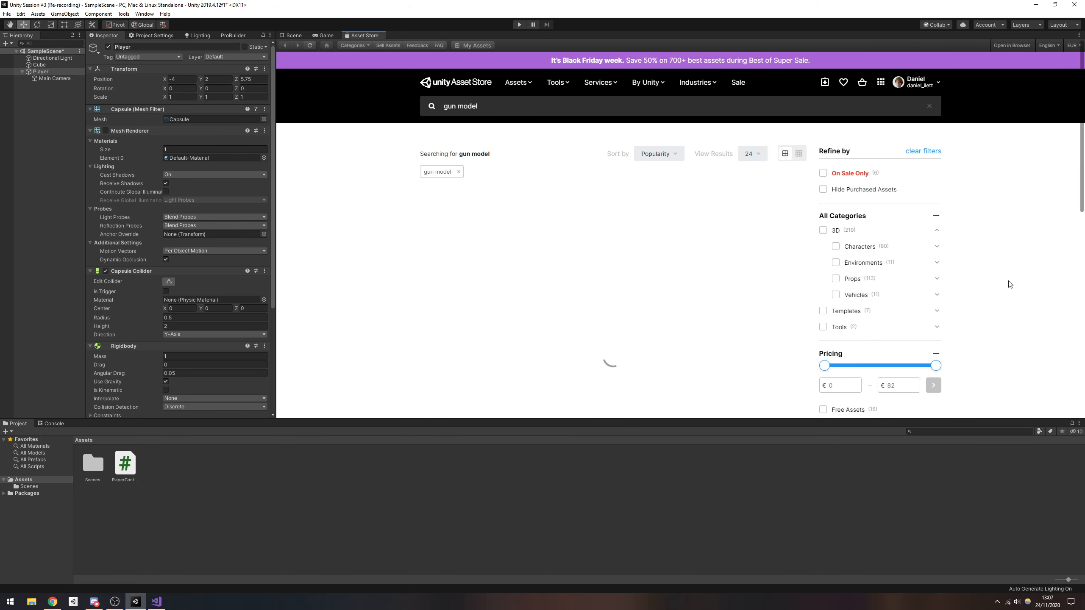
# - Limit the gun model results to free assets and browse them
pyautogui.scroll(-2, 953, 303)
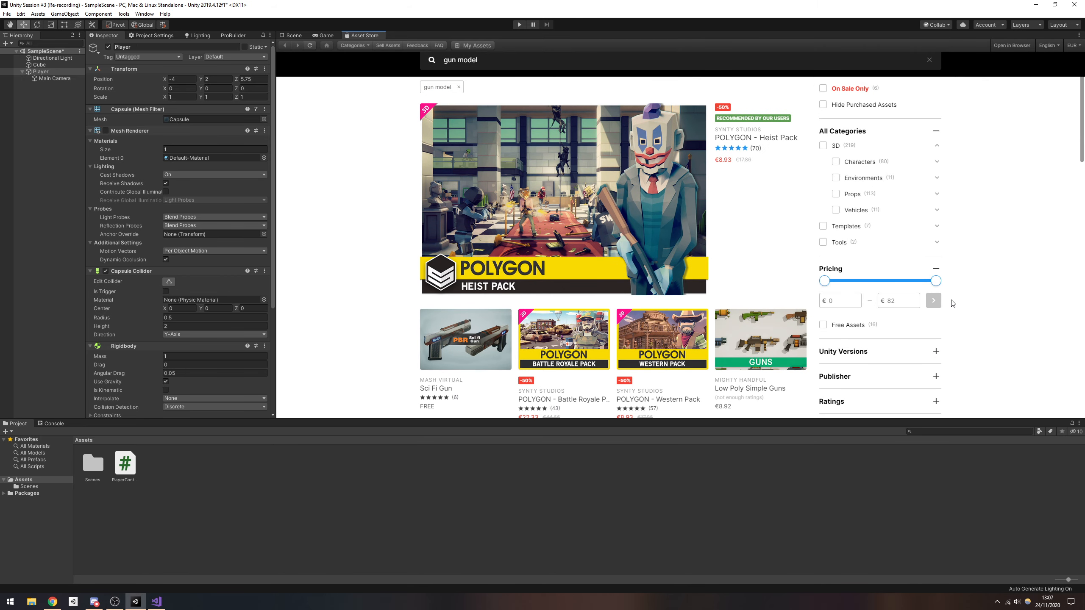
pyautogui.click(823, 325)
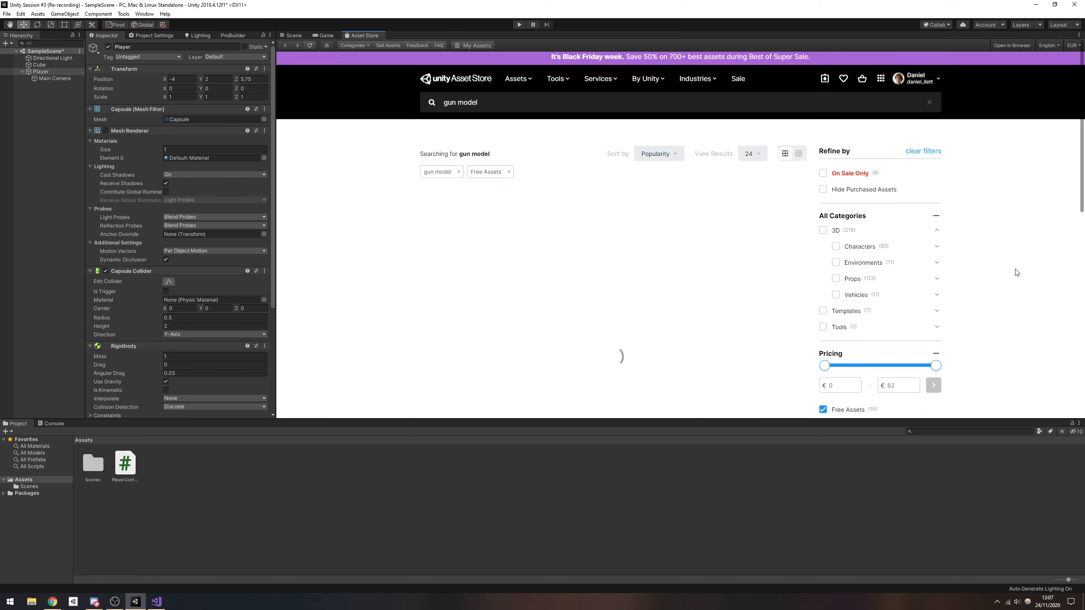
pyautogui.scroll(-5, 468, 292)
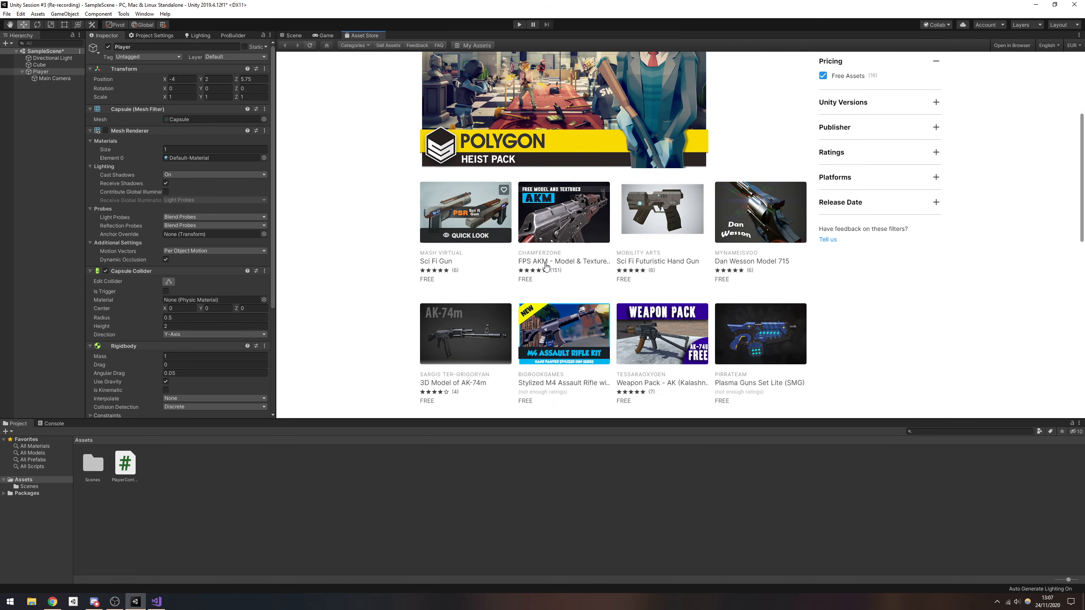
pyautogui.scroll(-4, 625, 335)
pyautogui.scroll(10, 625, 334)
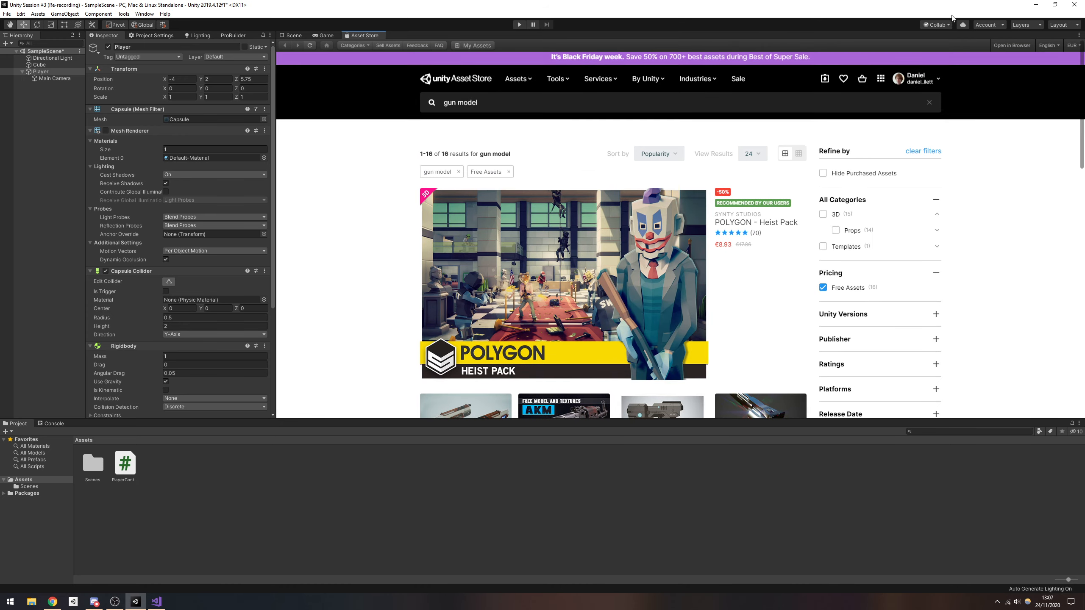
# - Import the Sci-Fi Gun Light package from My Assets, leaving out its _scenes folder
pyautogui.click(824, 83)
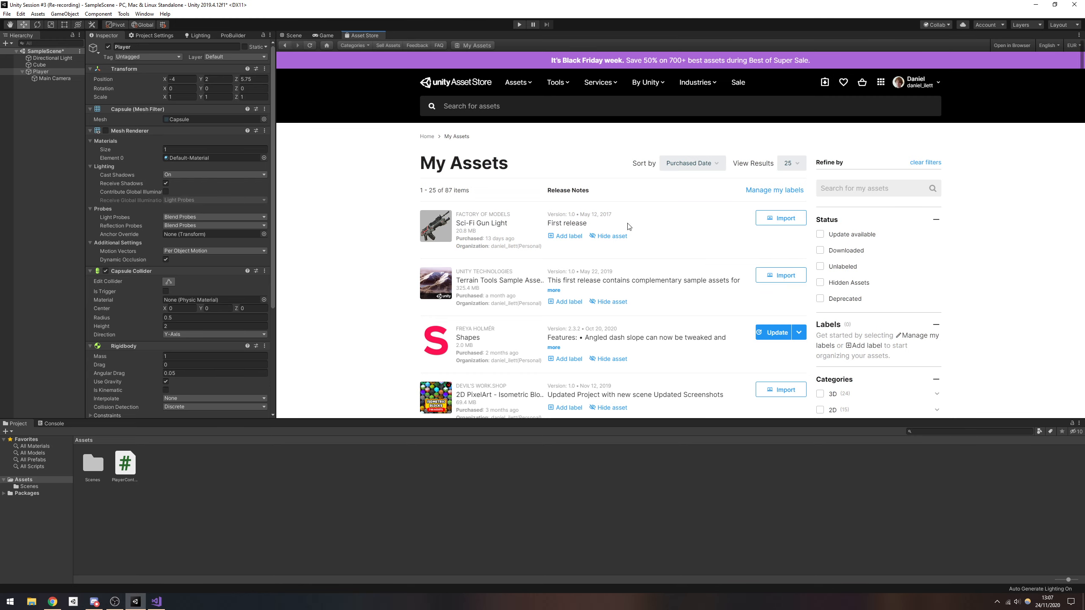
pyautogui.click(785, 219)
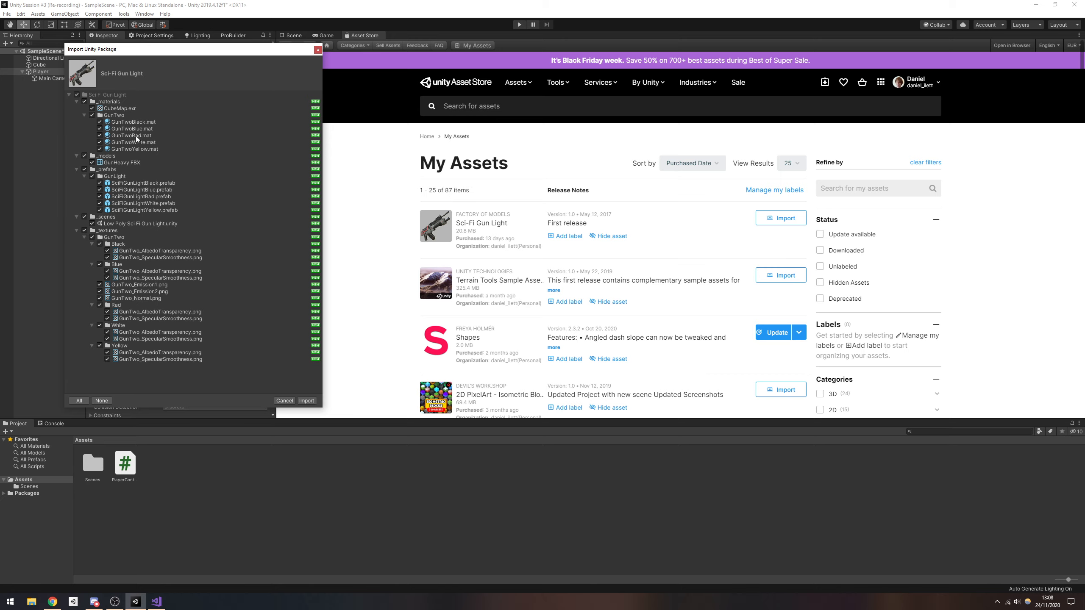
pyautogui.click(84, 217)
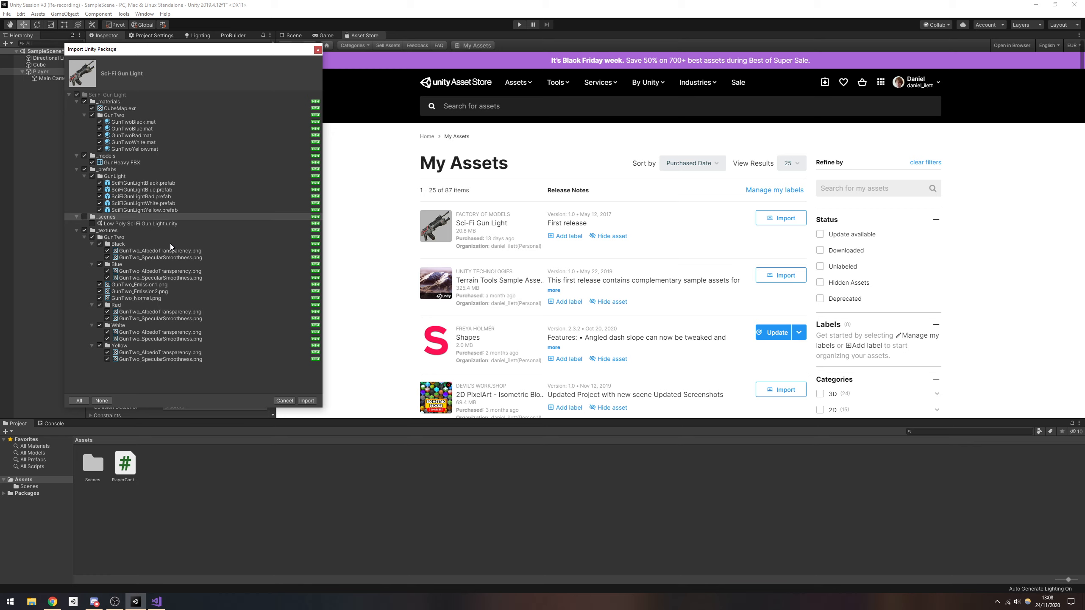
pyautogui.click(306, 401)
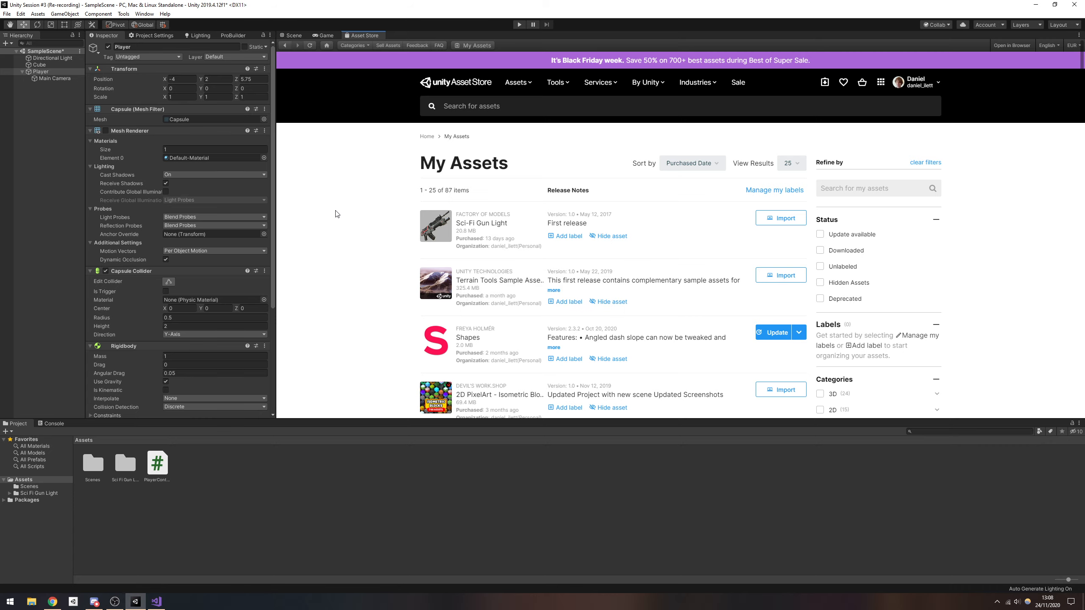
# - Add the SciFiGunLightWhite prefab from the package's GunLight folder to the scene as a child of the Main Camera
pyautogui.click(290, 35)
pyautogui.click(9, 493)
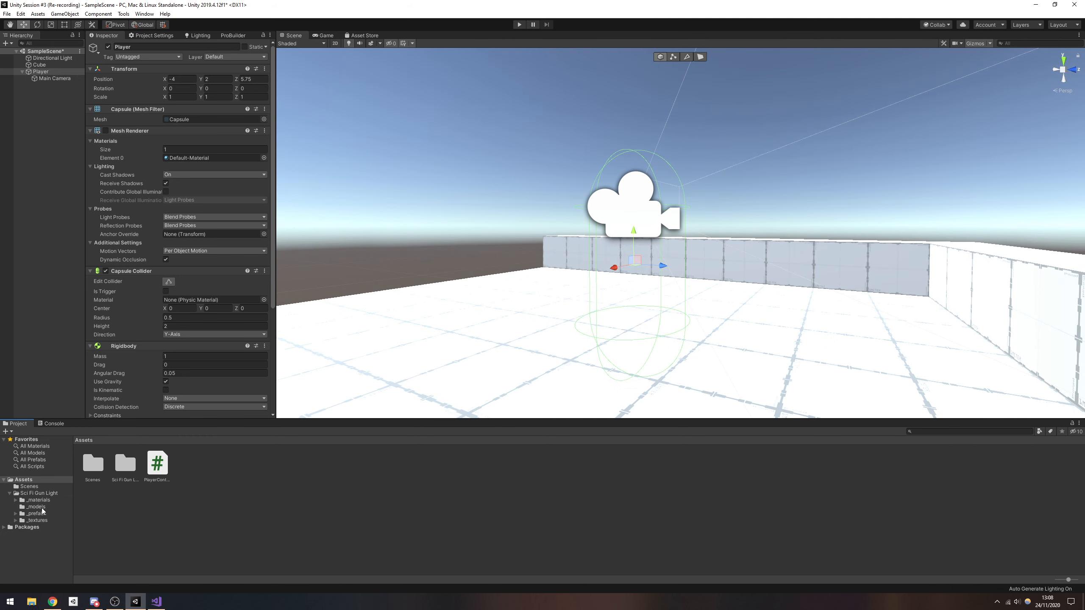
pyautogui.click(28, 507)
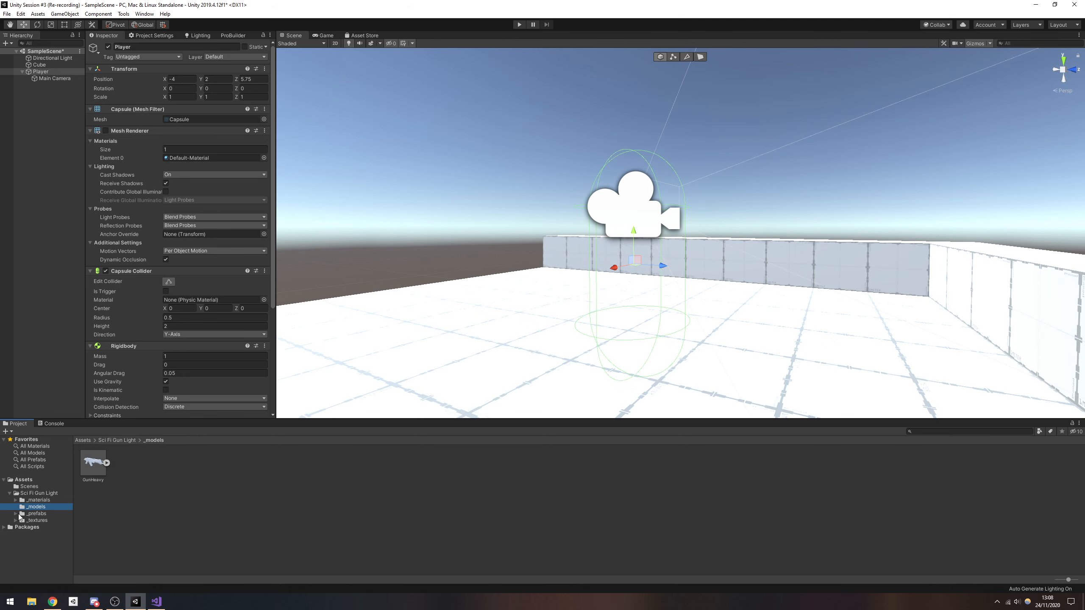
pyautogui.click(24, 513)
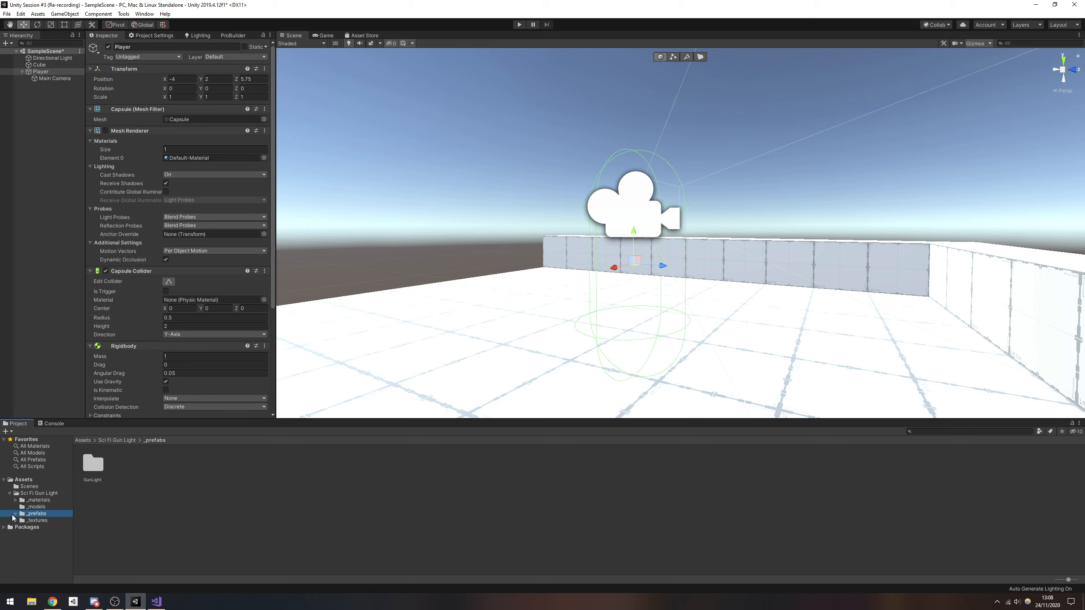
pyautogui.click(16, 513)
pyautogui.doubleClick(93, 464)
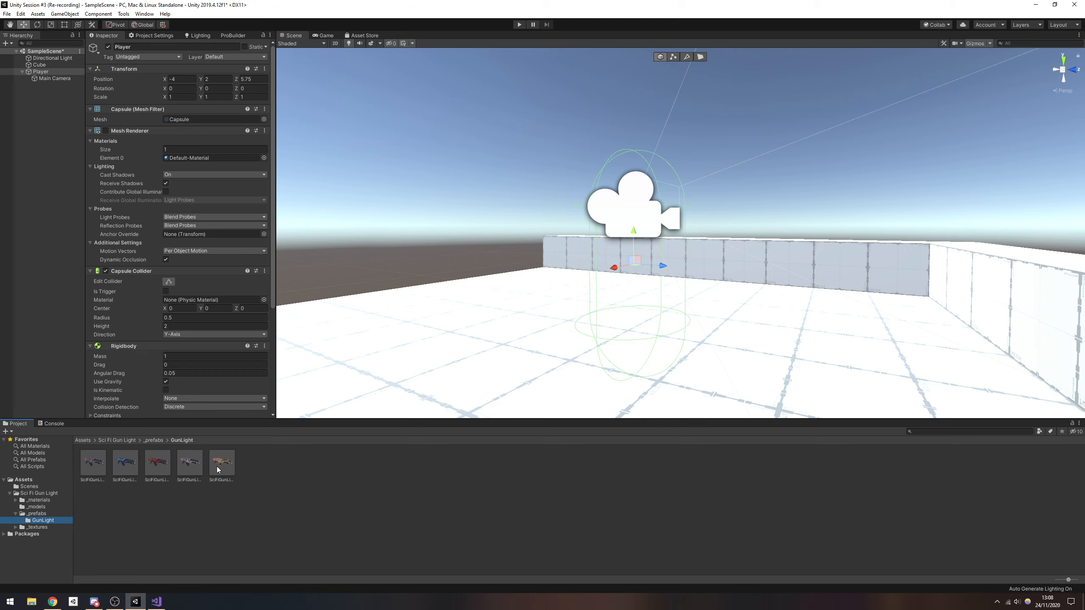
pyautogui.moveTo(188, 466); pyautogui.dragTo(21, 37)
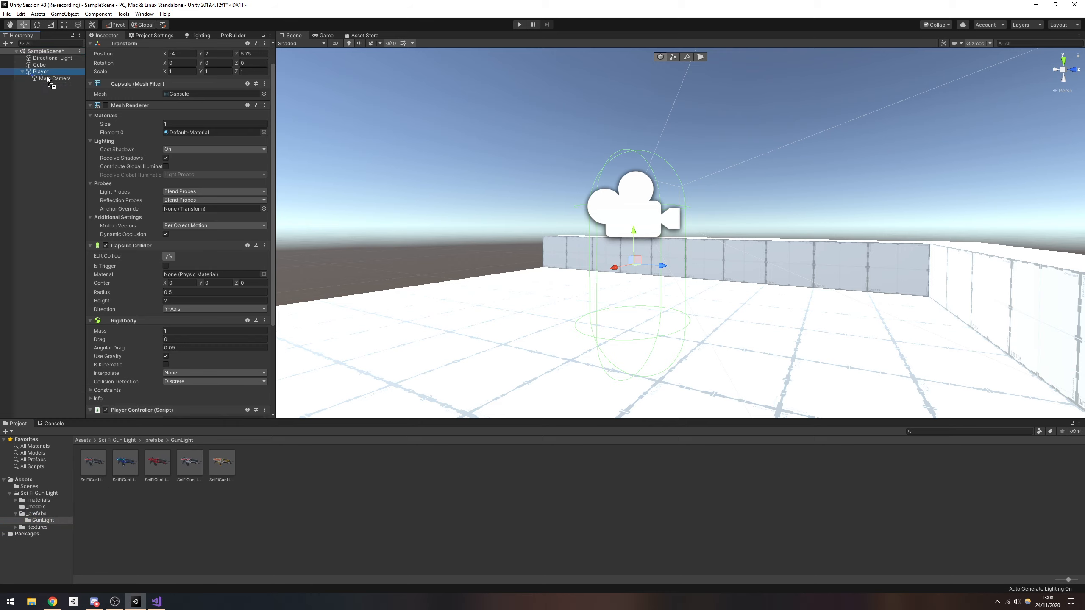
pyautogui.moveTo(48, 76); pyautogui.dragTo(49, 78)
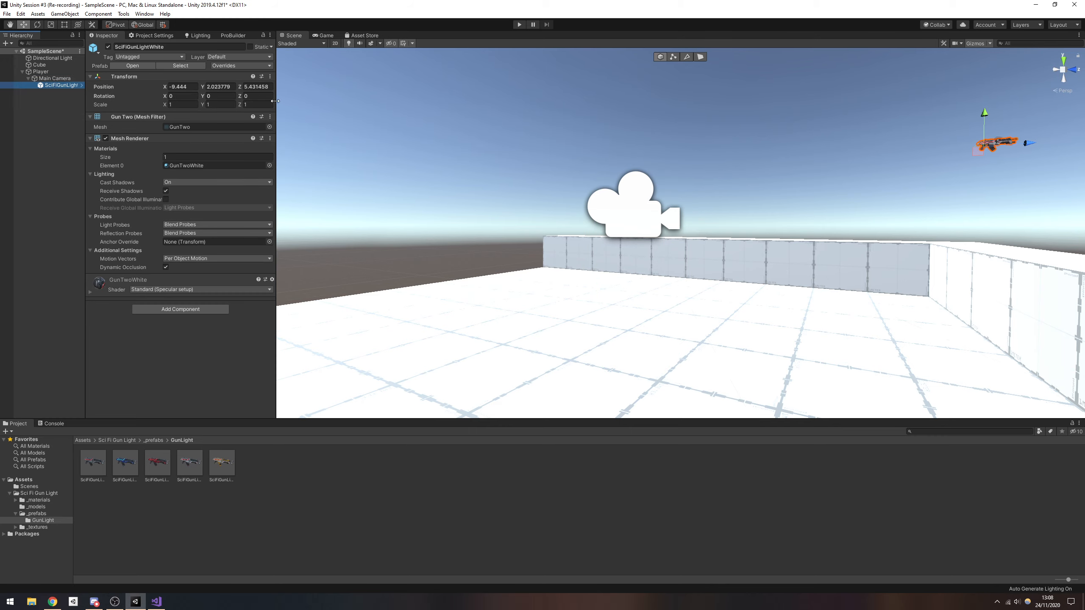
# - Reset the gun's Transform and dock the Game view beside the Scene view
pyautogui.click(269, 78)
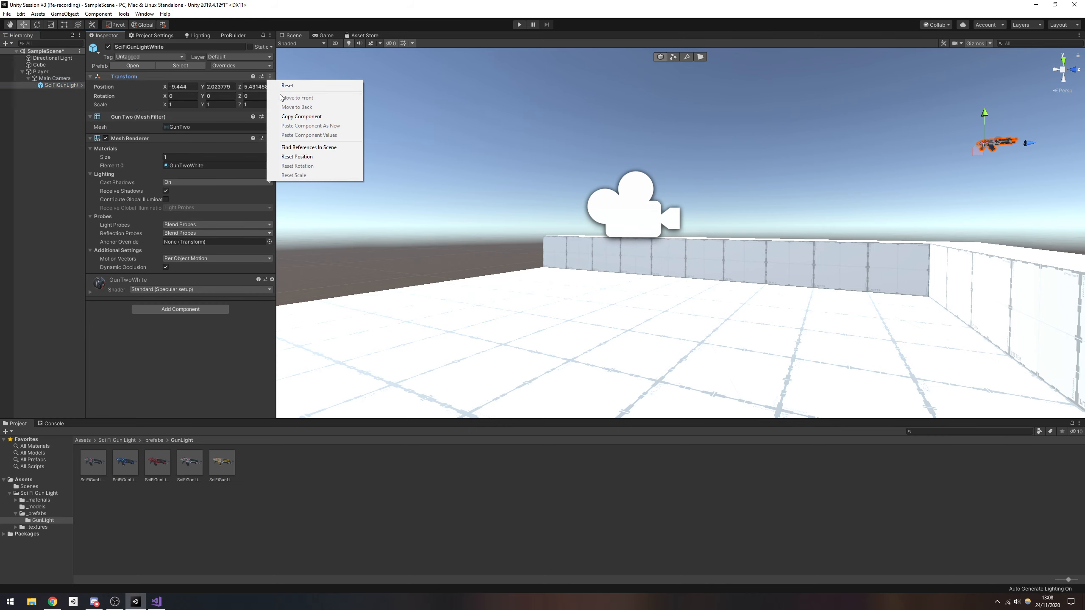
pyautogui.click(287, 86)
pyautogui.keyDown('alt'); pyautogui.moveTo(878, 199); pyautogui.dragTo(487, 54); pyautogui.keyUp('alt')
pyautogui.moveTo(330, 36); pyautogui.dragTo(1056, 280)
pyautogui.moveTo(815, 197); pyautogui.dragTo(617, 213)
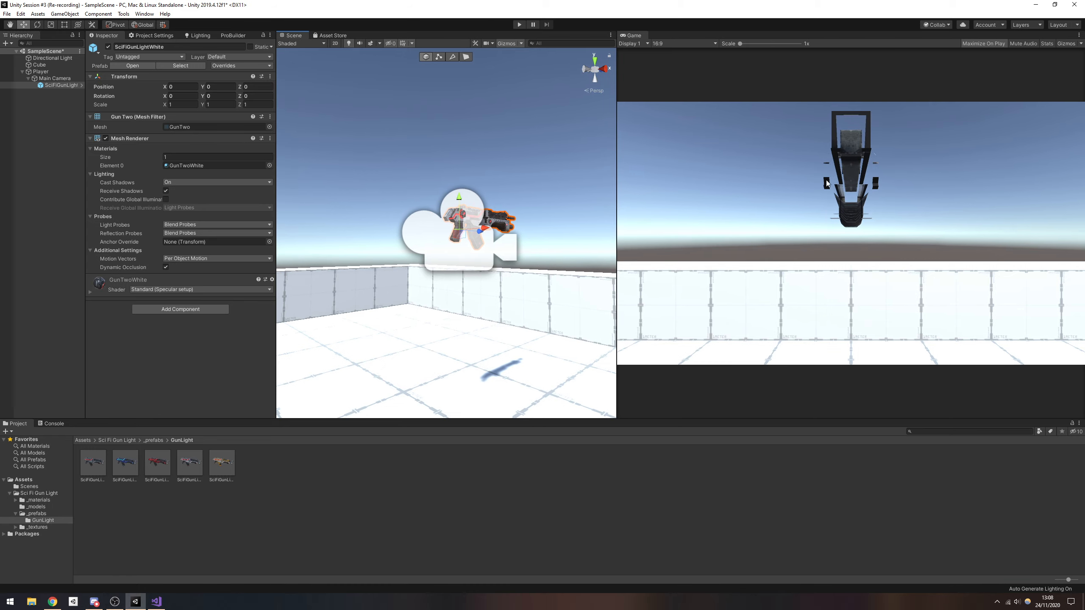
# - Move the gun to about X 0.31, Y -0.184 relative to the camera and rotate it about -10.45 degrees around Y
pyautogui.keyDown('alt'); pyautogui.moveTo(506, 233); pyautogui.dragTo(666, 288); pyautogui.keyUp('alt')
pyautogui.moveTo(667, 288); pyautogui.dragTo(688, 258, button='right')
pyautogui.press('w')
pyautogui.moveTo(483, 283); pyautogui.dragTo(520, 307)
pyautogui.press('e')
pyautogui.press('w')
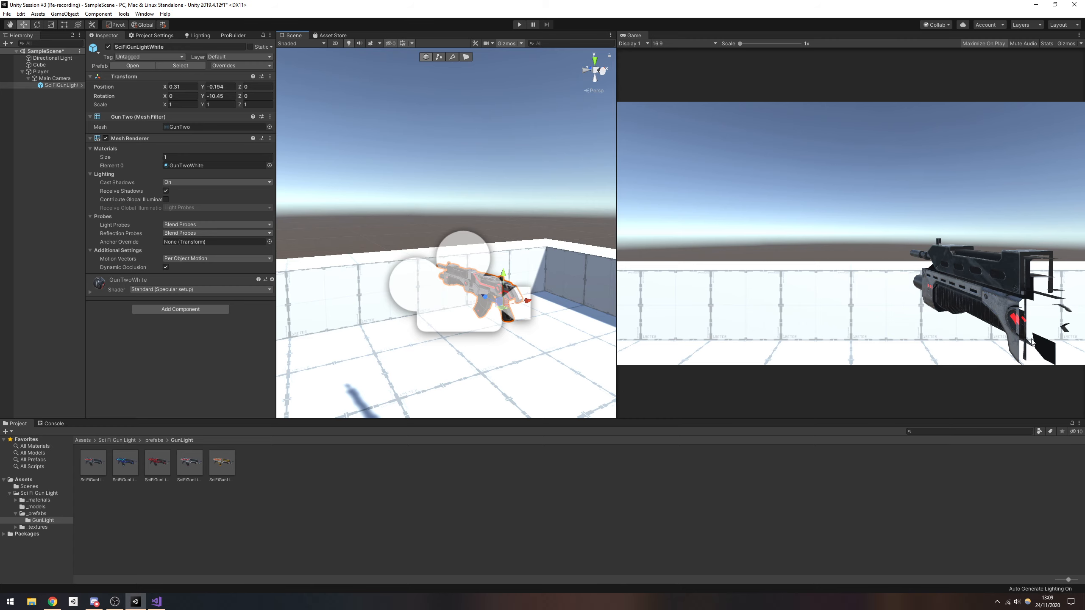
# - Set the Main Camera's near clipping plane to 0.1
pyautogui.click(54, 79)
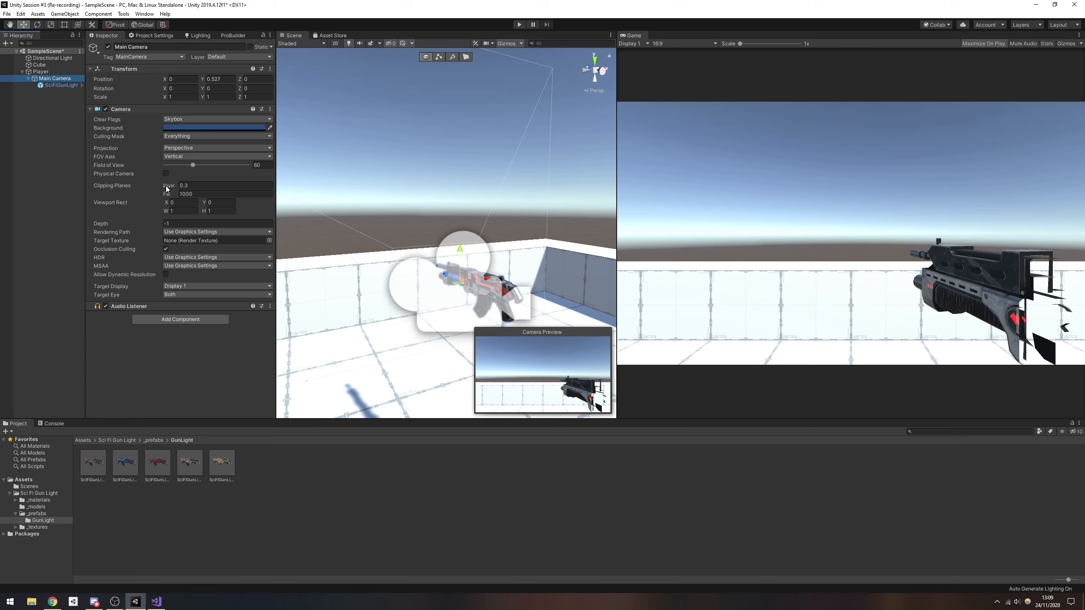
pyautogui.keyDown('alt'); pyautogui.moveTo(495, 234); pyautogui.dragTo(607, 250); pyautogui.keyUp('alt')
pyautogui.scroll(-5, 607, 250)
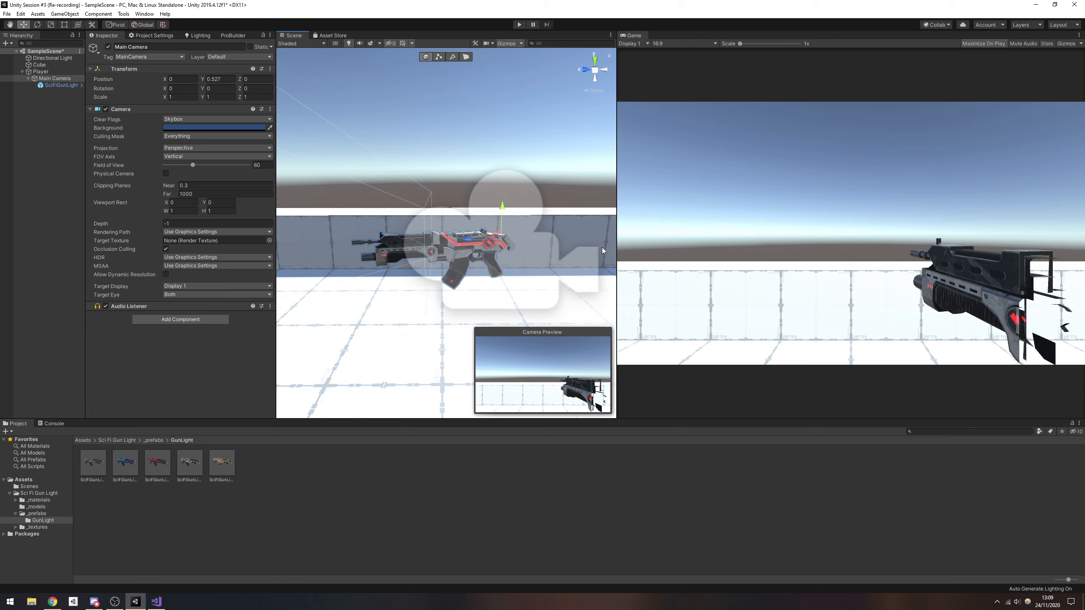
pyautogui.moveTo(427, 241); pyautogui.dragTo(437, 186, button='right')
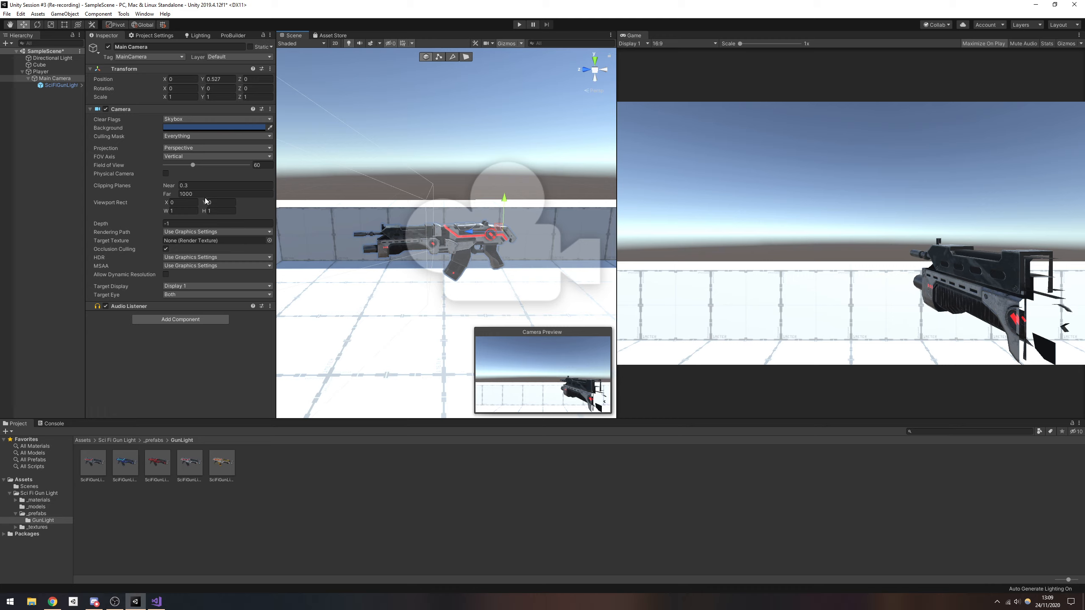
pyautogui.click(194, 186)
pyautogui.write('0.01')
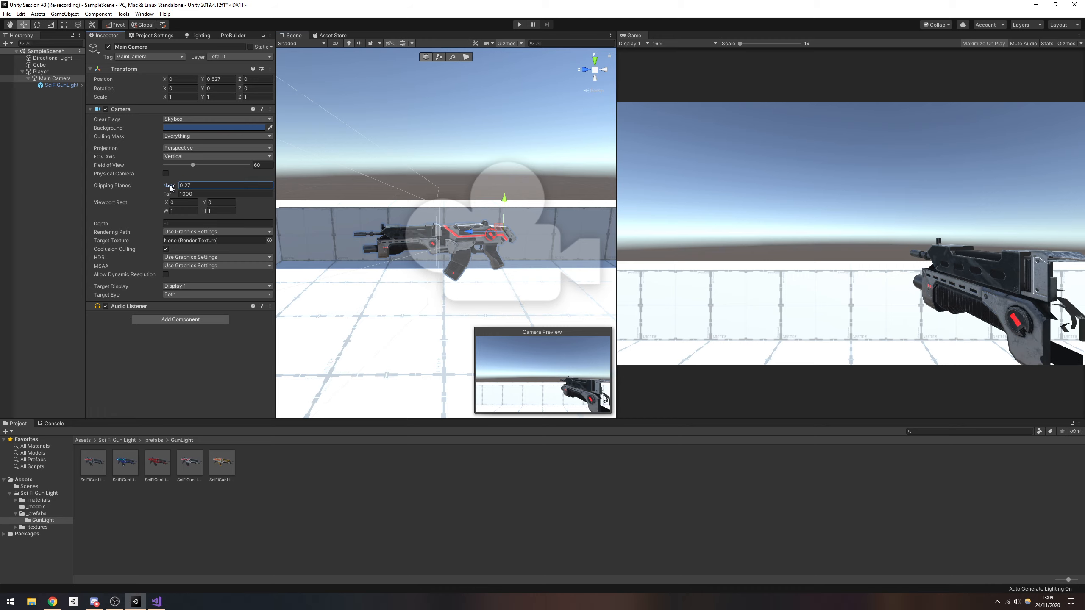
pyautogui.moveTo(167, 188); pyautogui.dragTo(170, 188)
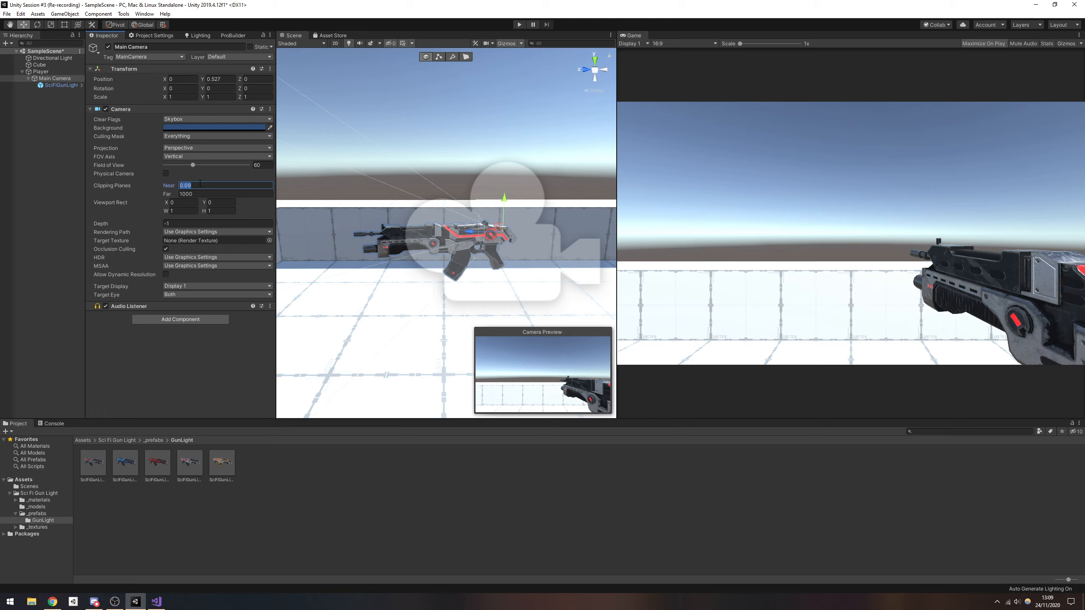
pyautogui.write('.1')
# - Play-test the game, walking and looking around with the gun in view
pyautogui.moveTo(574, 207); pyautogui.dragTo(483, 206, button='right')
pyautogui.click(48, 79)
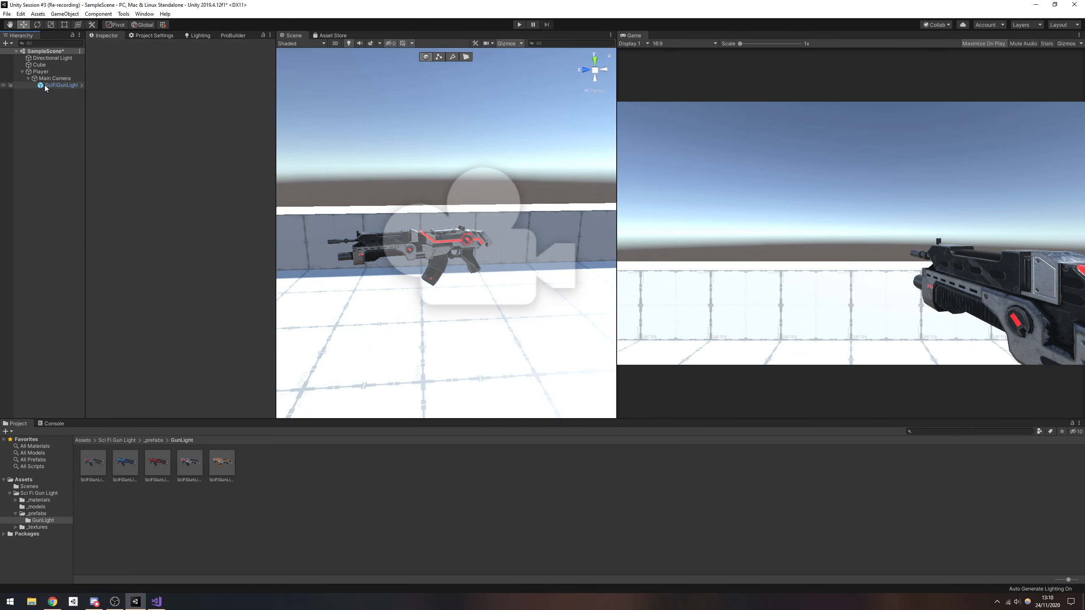
pyautogui.click(520, 25)
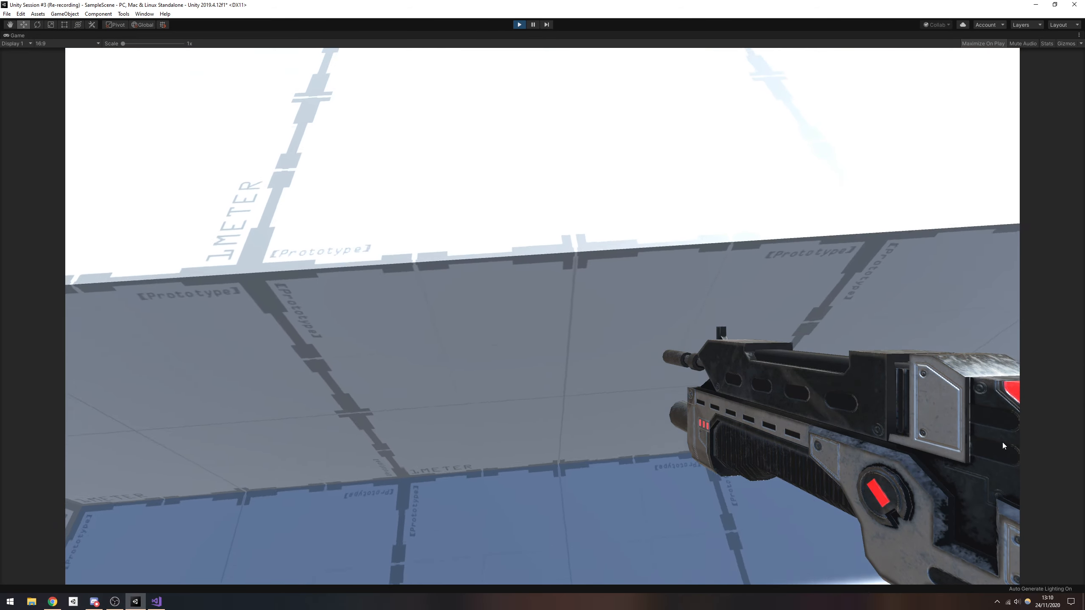
pyautogui.press('w')
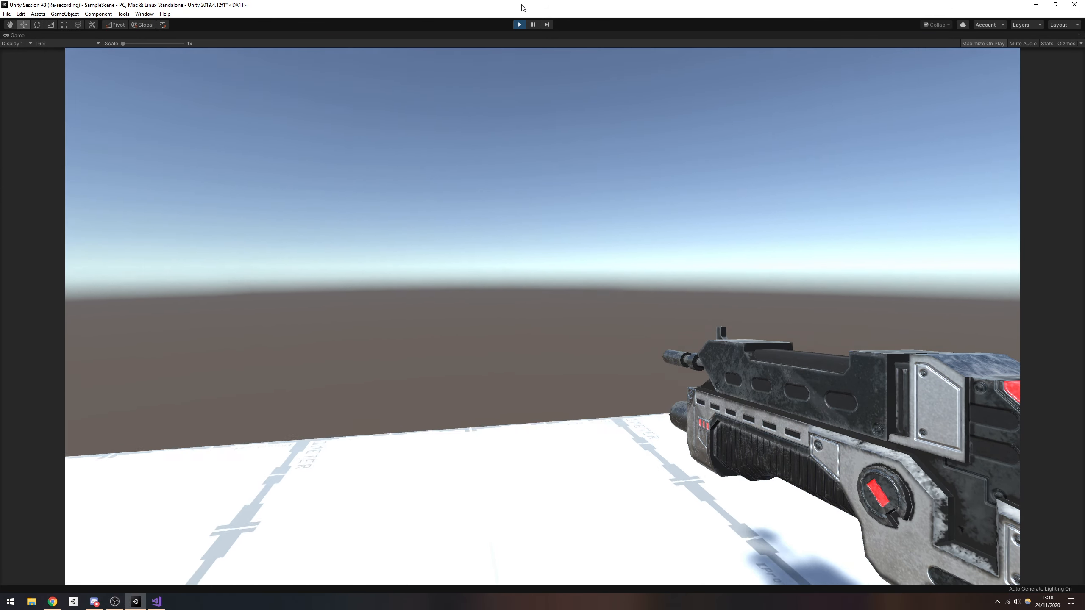
# - Move the gun forward to about Z 0.39 relative to the Main Camera and play-test its new placement
pyautogui.click(519, 24)
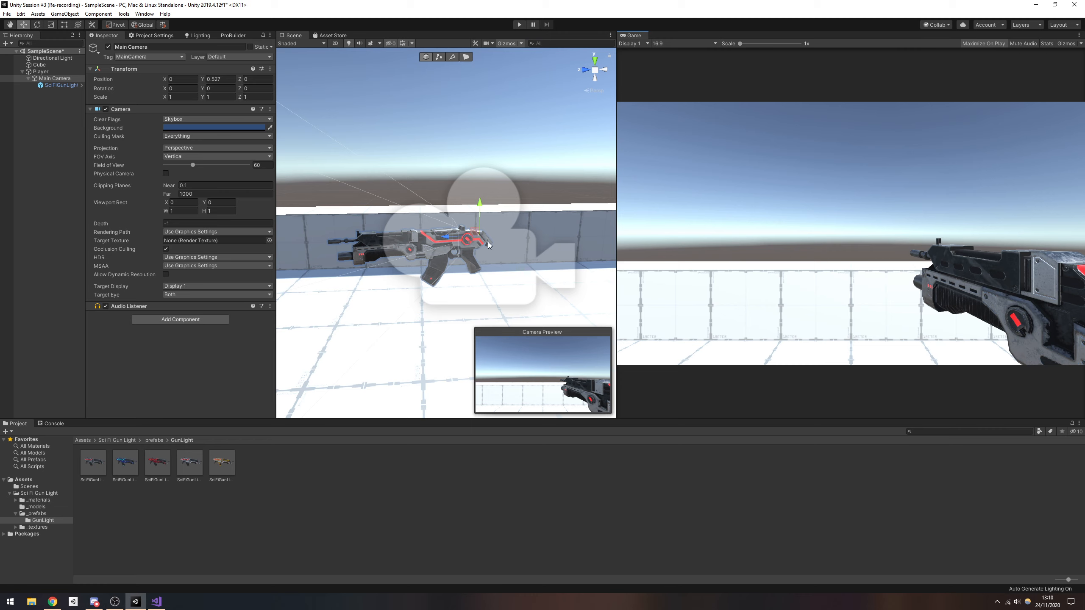
pyautogui.moveTo(446, 237); pyautogui.dragTo(365, 243)
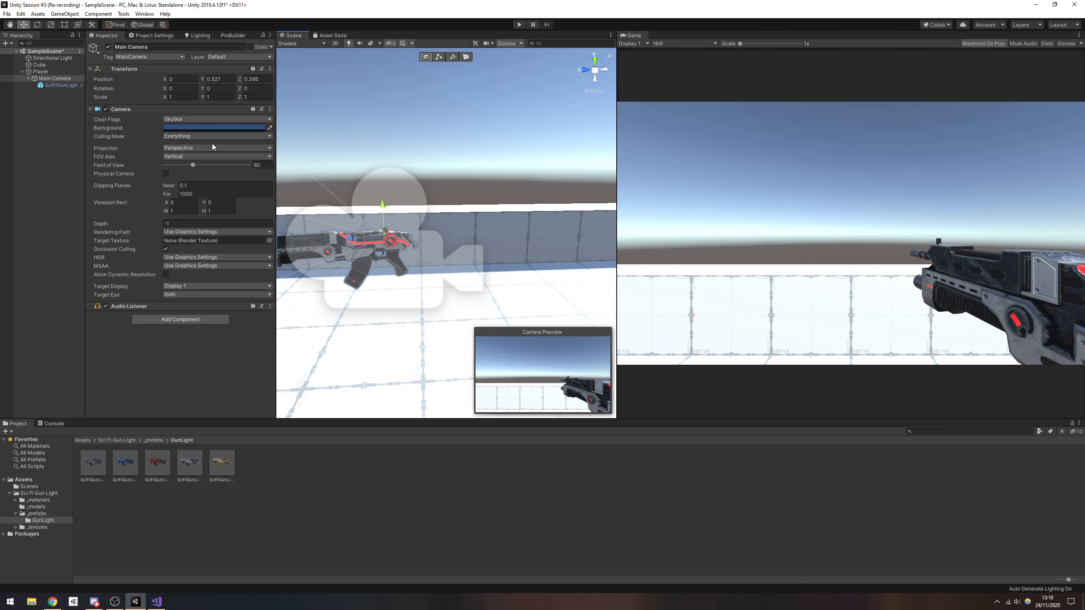
pyautogui.hotkey('ctrl', 'z')
pyautogui.click(58, 86)
pyautogui.moveTo(444, 263); pyautogui.dragTo(374, 268)
pyautogui.click(519, 24)
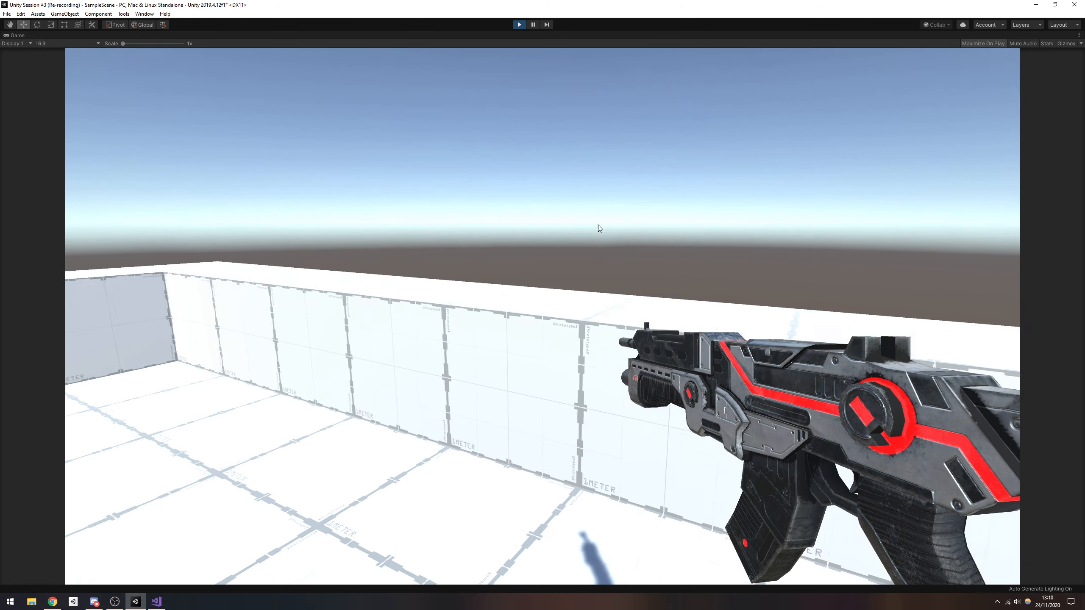
pyautogui.hotkey('ctrl', 'p')
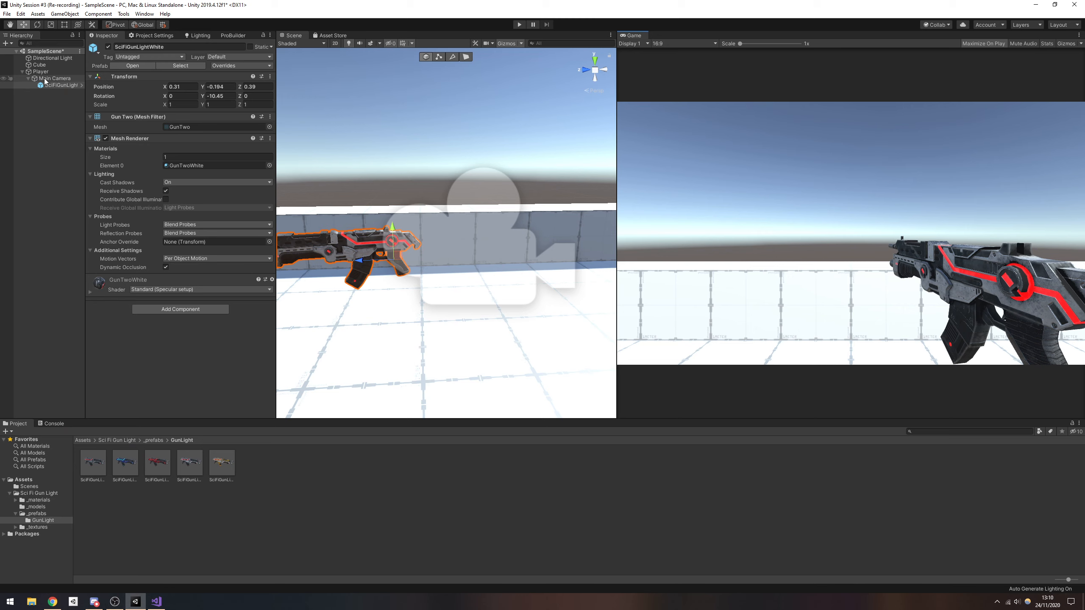
# - Add a second camera as a child of the Main Camera and place it above the gun in the hierarchy
pyautogui.click(45, 80)
pyautogui.rightClick(58, 79)
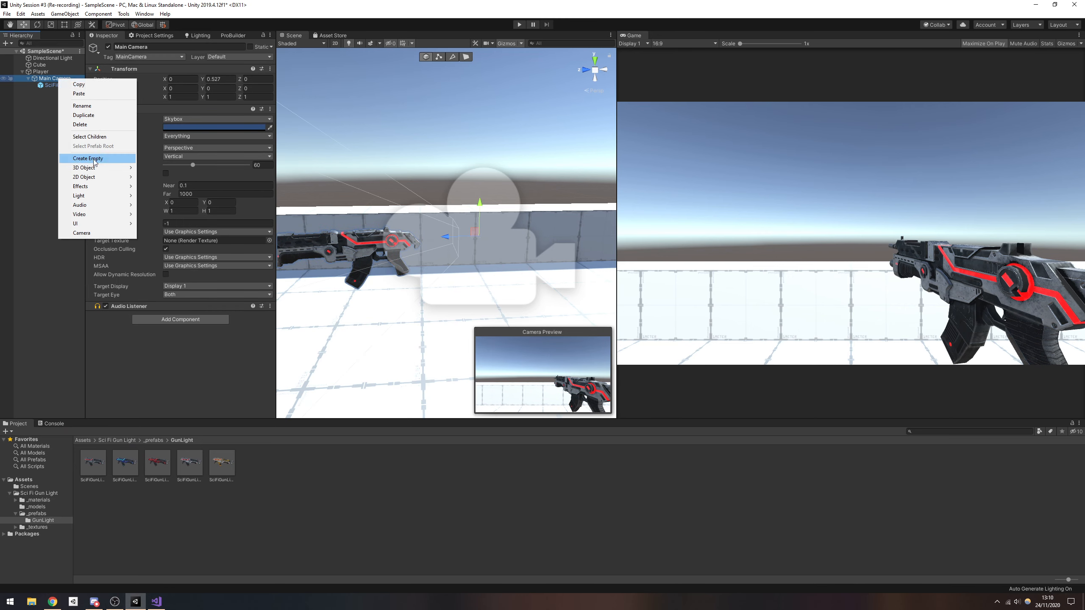
pyautogui.click(86, 234)
pyautogui.moveTo(60, 94); pyautogui.dragTo(58, 81)
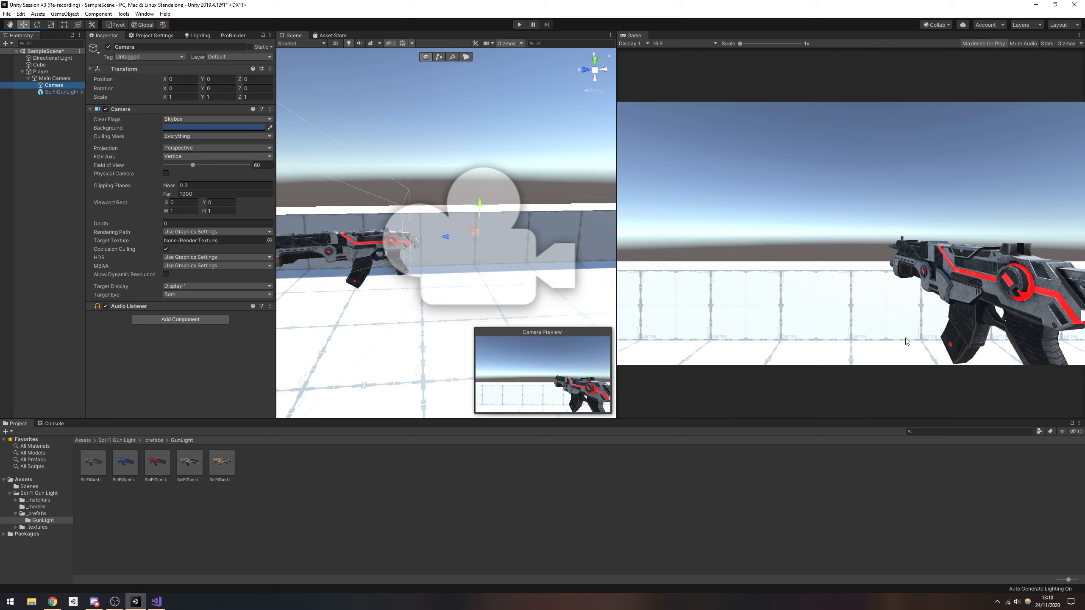
# - Review the child camera, the gun and the layers in the Main Camera's culling mask
pyautogui.press('Up')
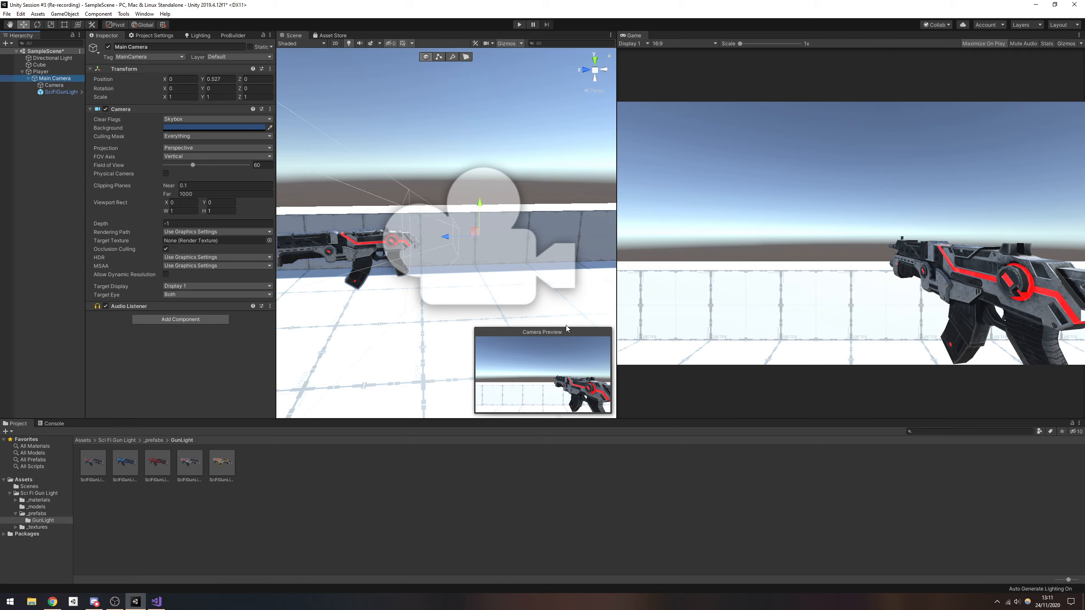
pyautogui.click(54, 85)
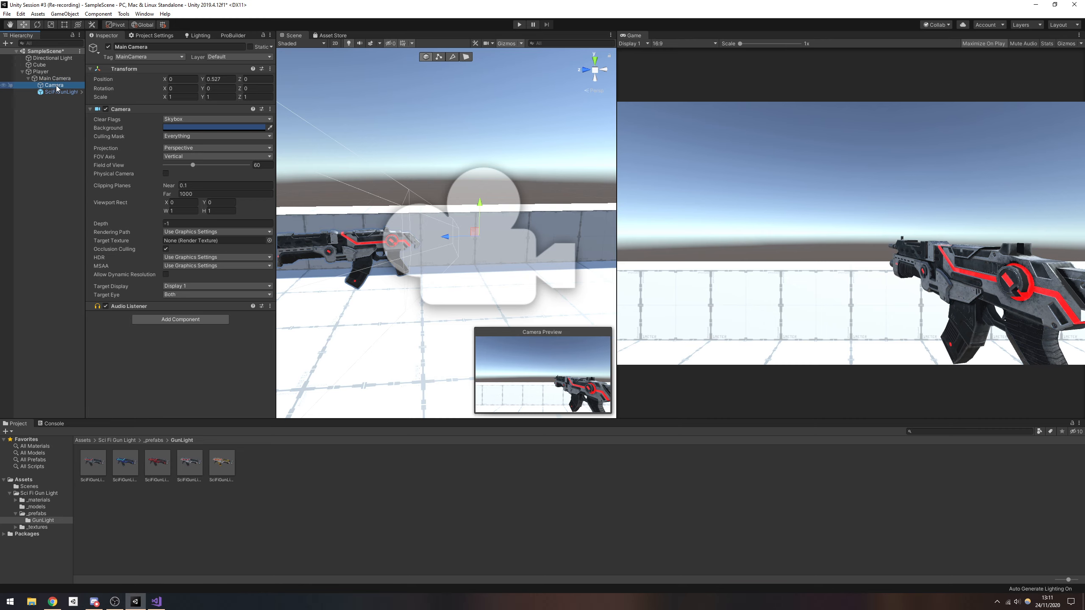
pyautogui.click(63, 91)
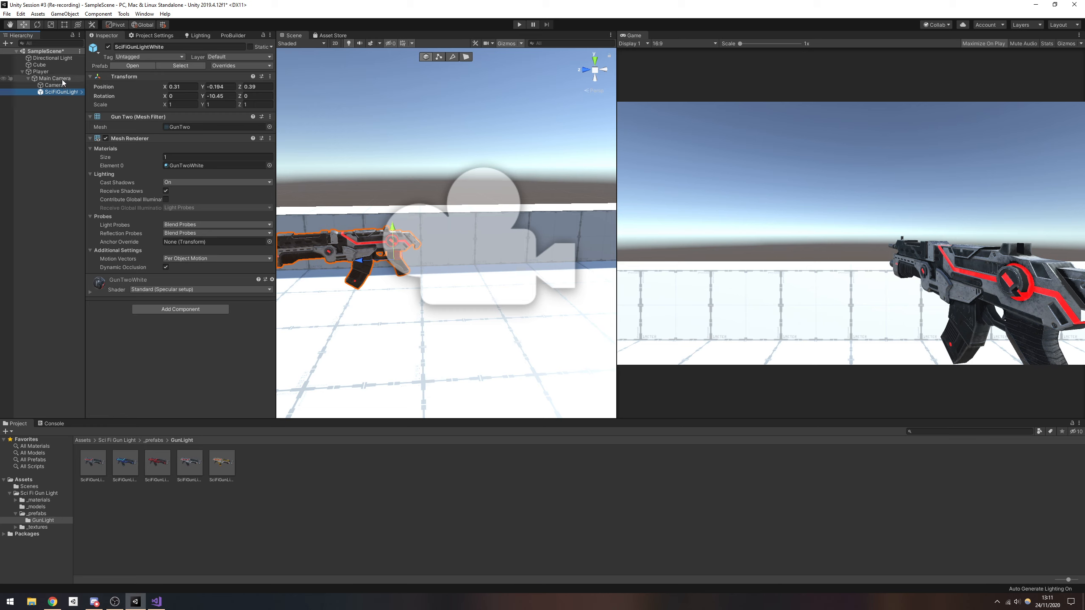
pyautogui.click(62, 80)
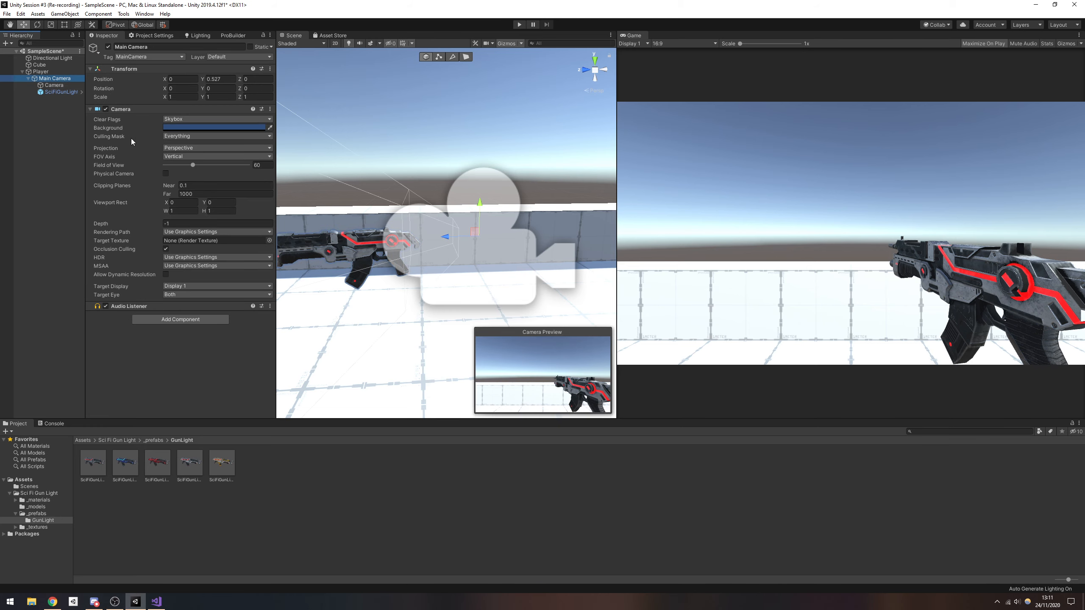
pyautogui.click(193, 136)
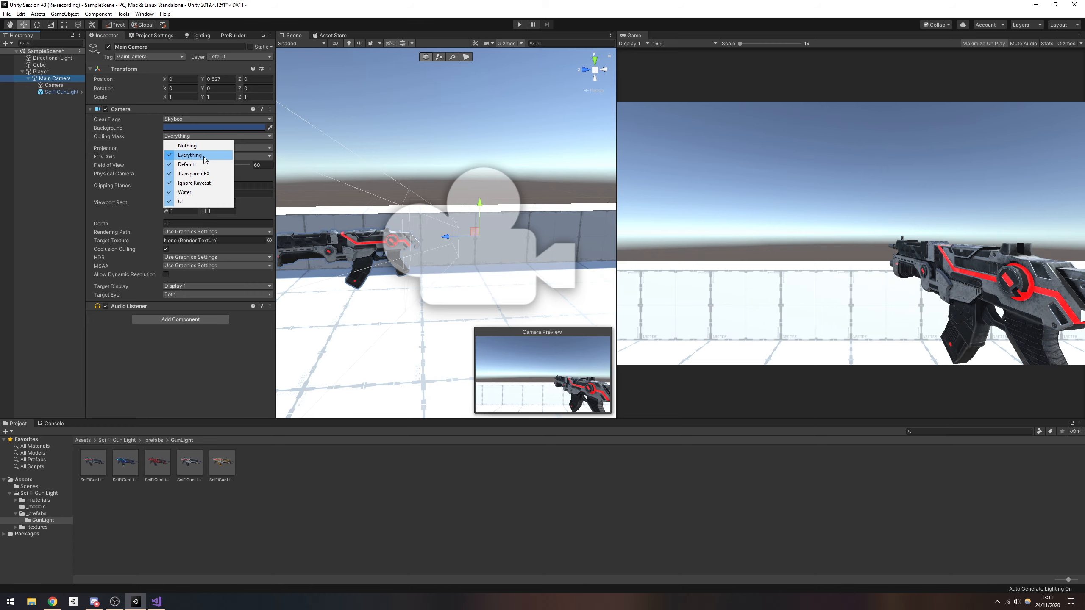
# - Add a new layer named Gun as User Layer 8
pyautogui.click(56, 95)
pyautogui.click(56, 94)
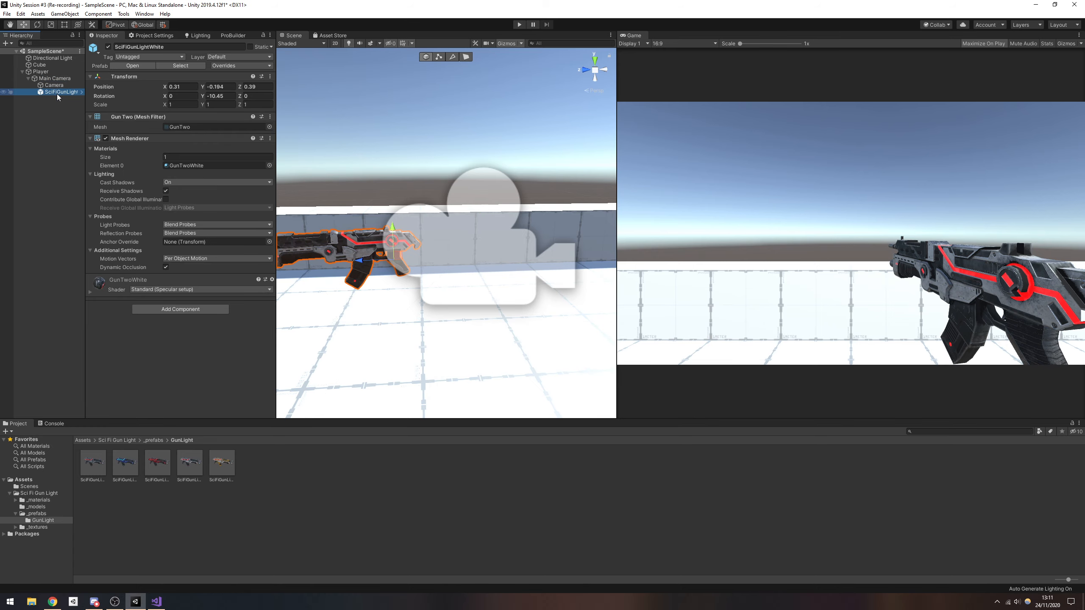
pyautogui.click(227, 56)
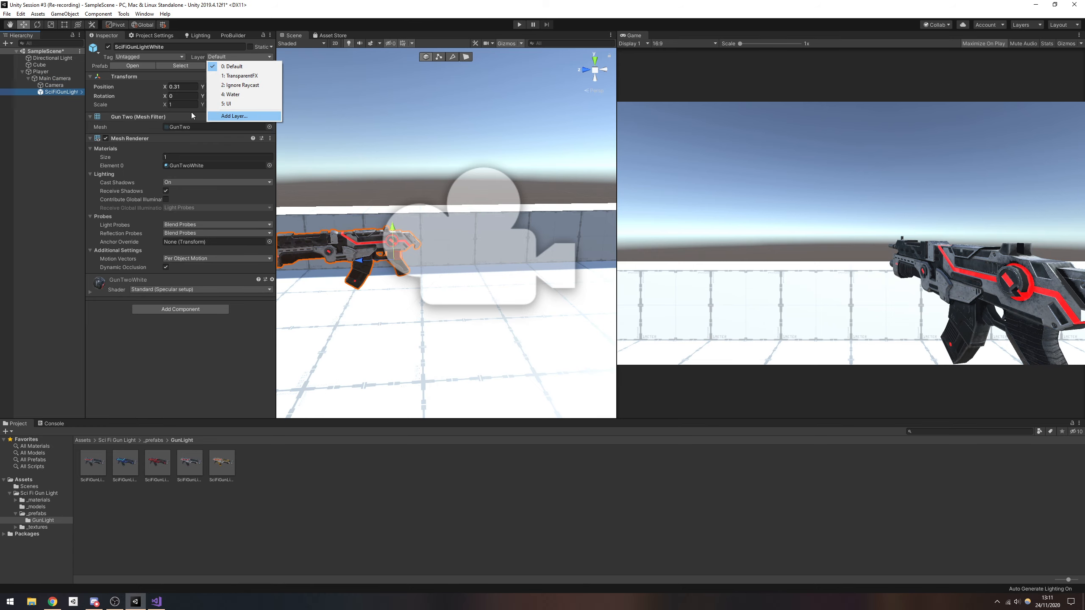
pyautogui.click(249, 115)
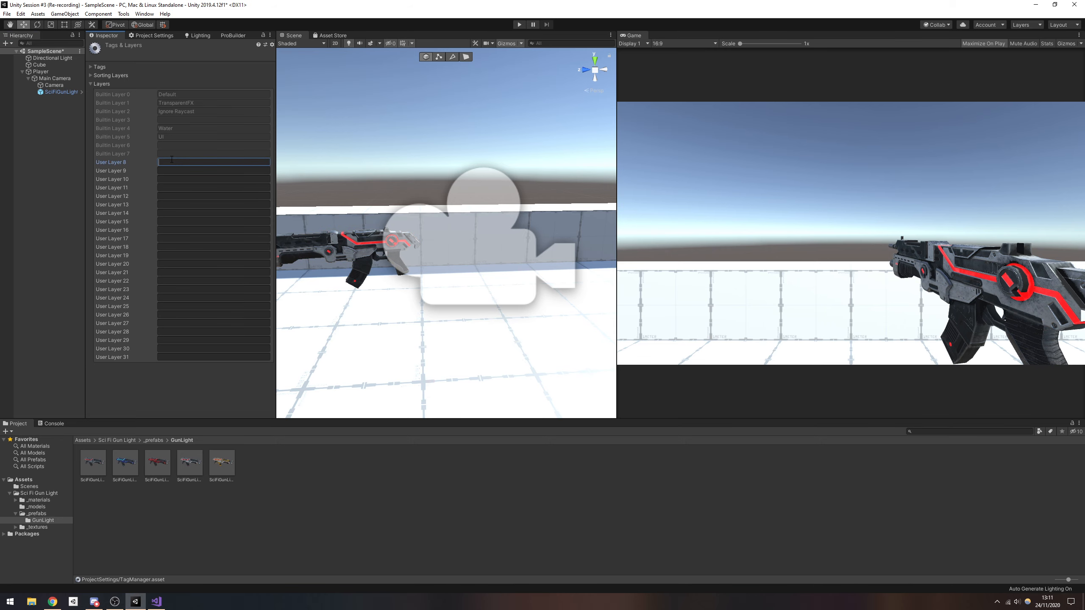
pyautogui.write('Gun')
# - Assign the sci-fi gun object to the Gun layer
pyautogui.click(56, 91)
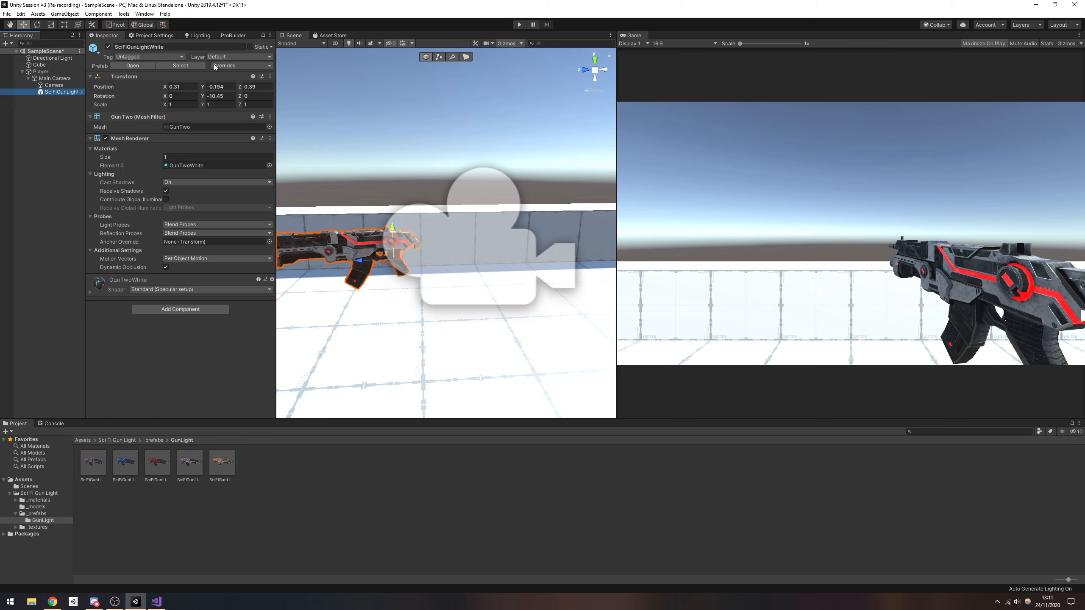
pyautogui.click(222, 56)
pyautogui.click(230, 112)
pyautogui.click(56, 92)
# - Deactivate the child camera and exclude the Gun layer from the Main Camera's culling mask
pyautogui.click(58, 78)
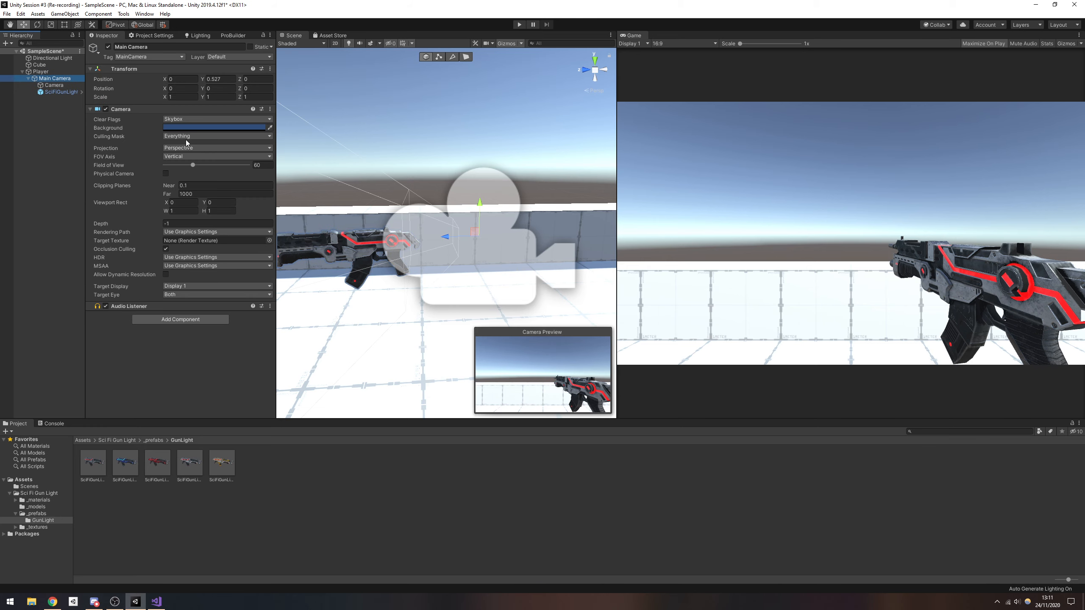
pyautogui.click(52, 85)
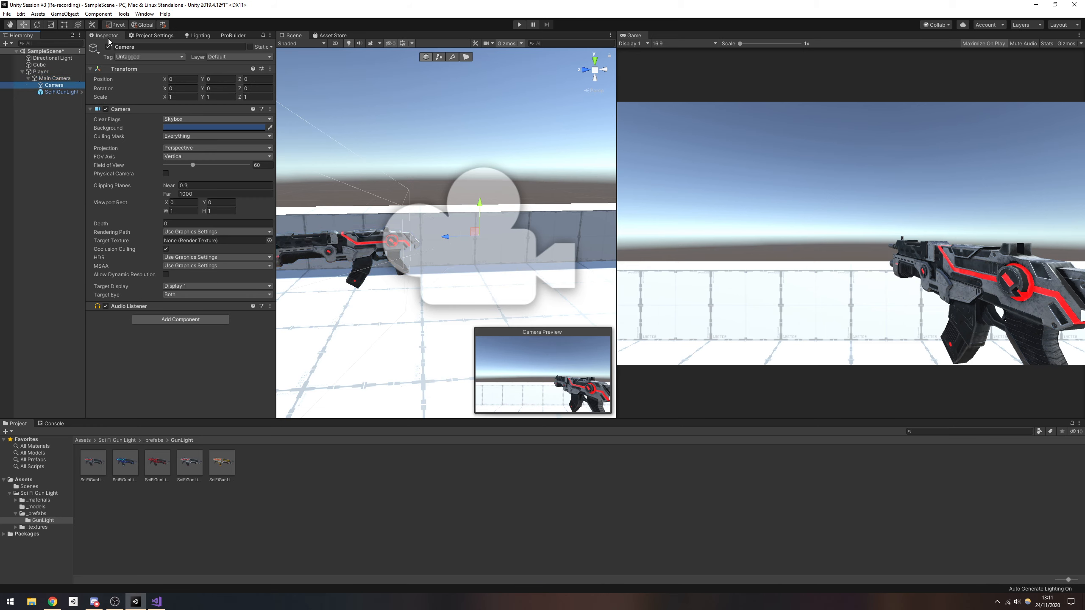
pyautogui.click(108, 46)
pyautogui.click(62, 78)
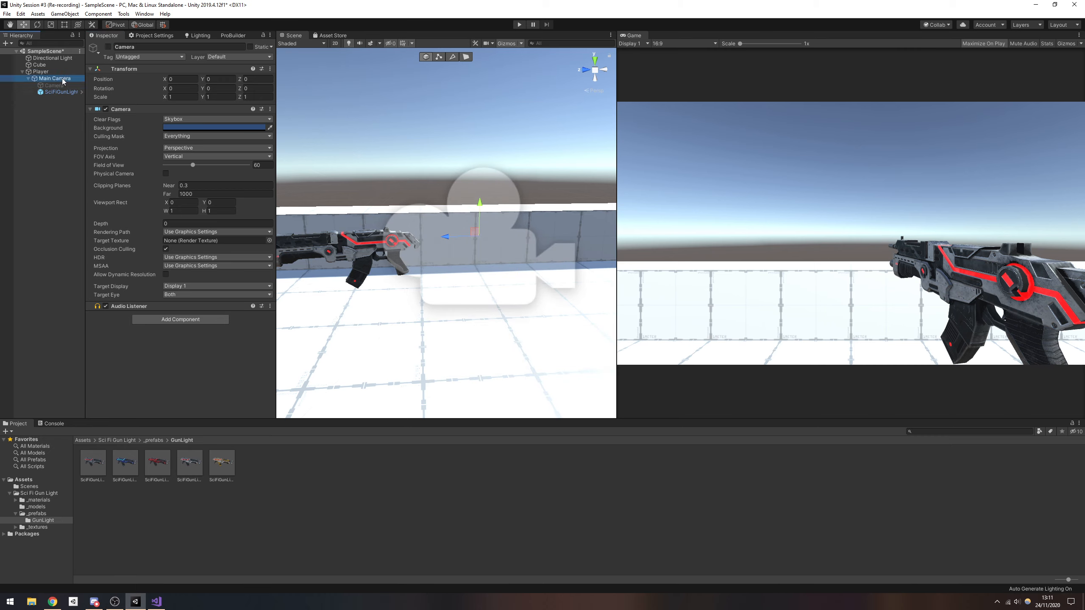
pyautogui.click(178, 136)
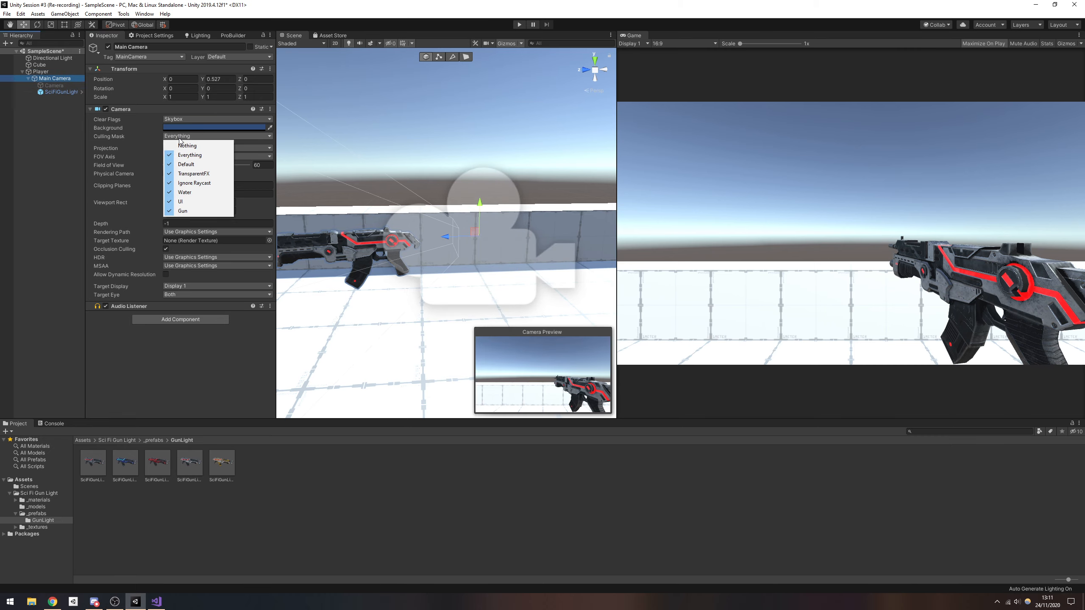
pyautogui.click(183, 211)
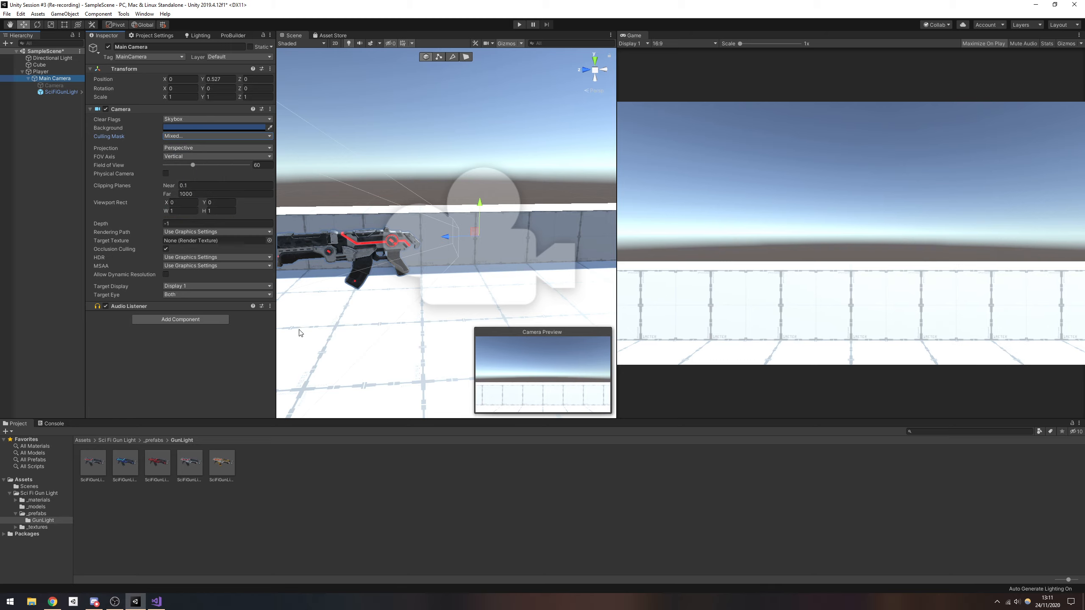
# - Reactivate the child camera and compare its depth setting with the Main Camera's
pyautogui.click(53, 86)
pyautogui.click(108, 47)
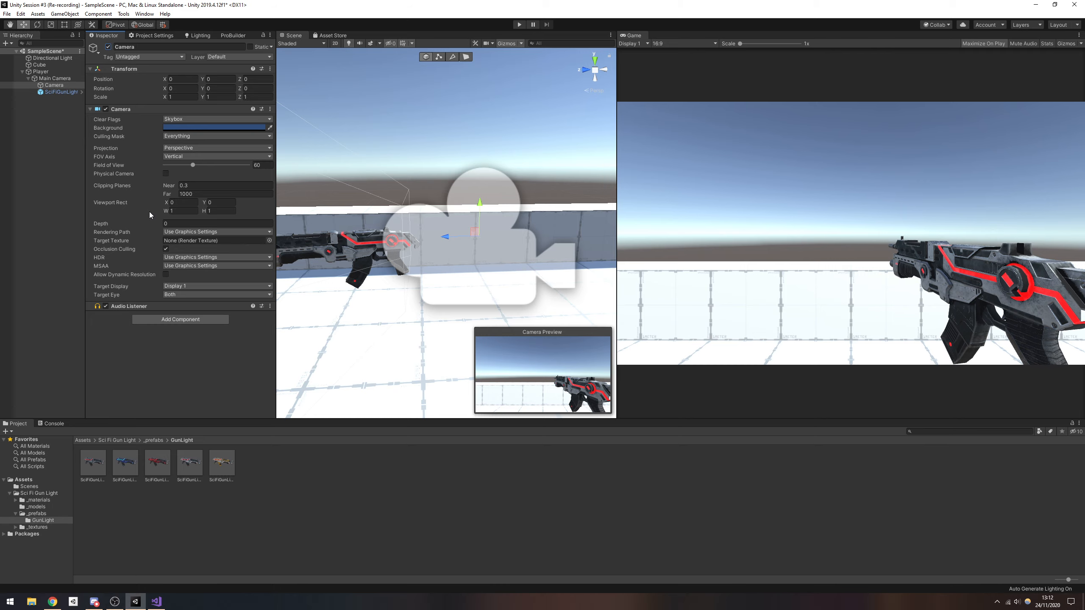
pyautogui.click(53, 79)
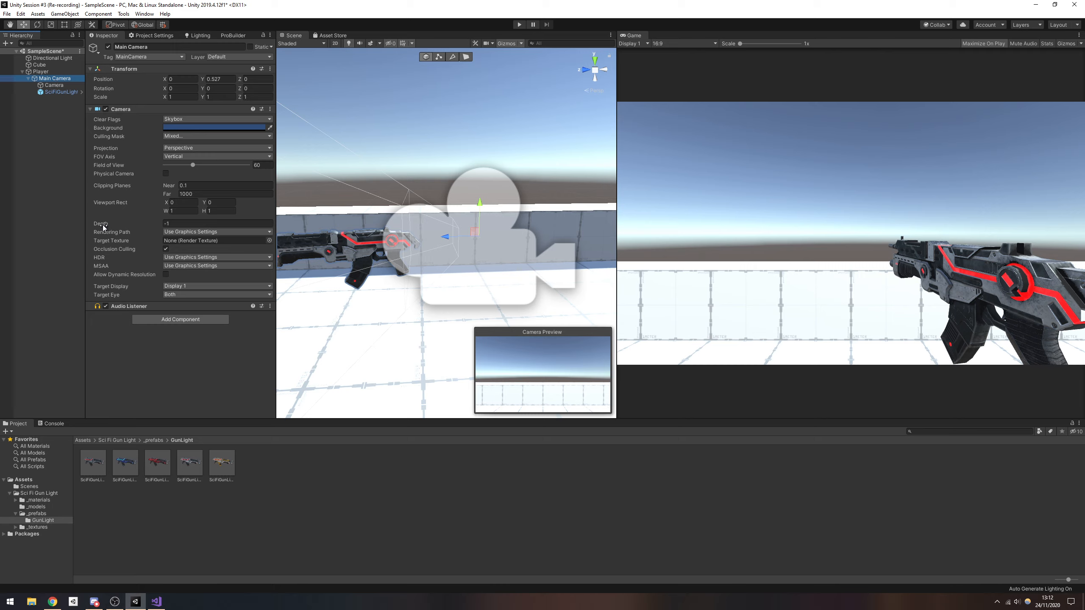
pyautogui.click(173, 225)
pyautogui.click(54, 85)
pyautogui.click(169, 224)
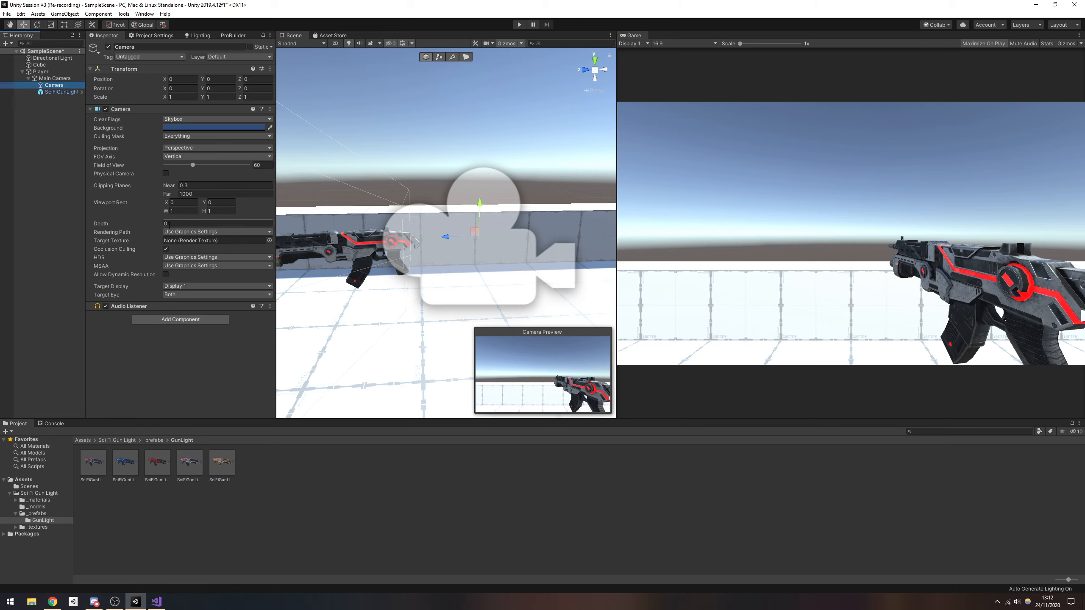
pyautogui.press('Return')
# - Set the child camera's Clear Flags to Depth only
pyautogui.click(187, 120)
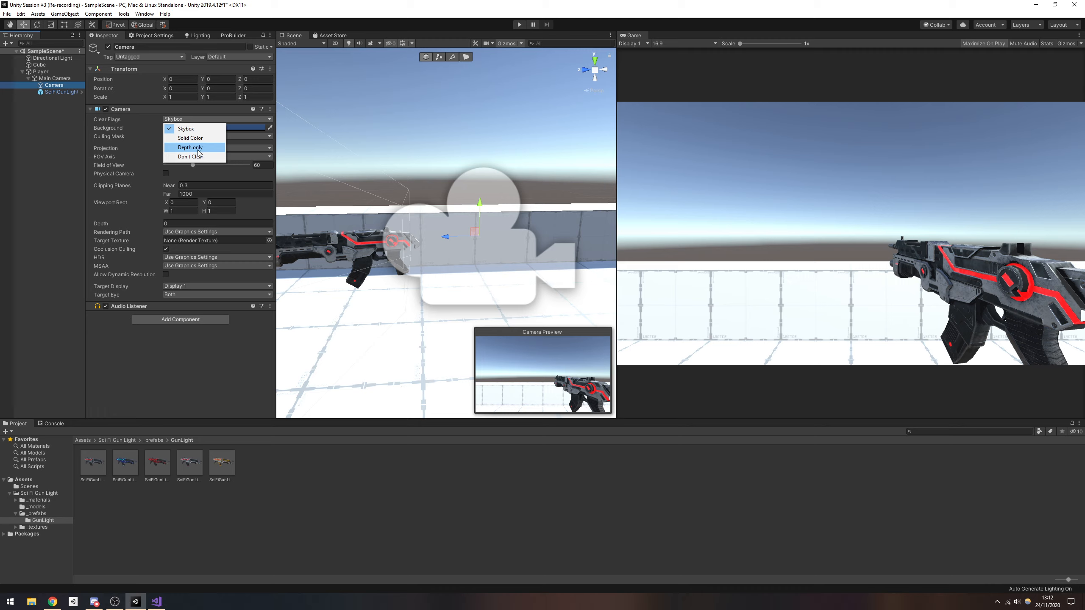
pyautogui.click(197, 148)
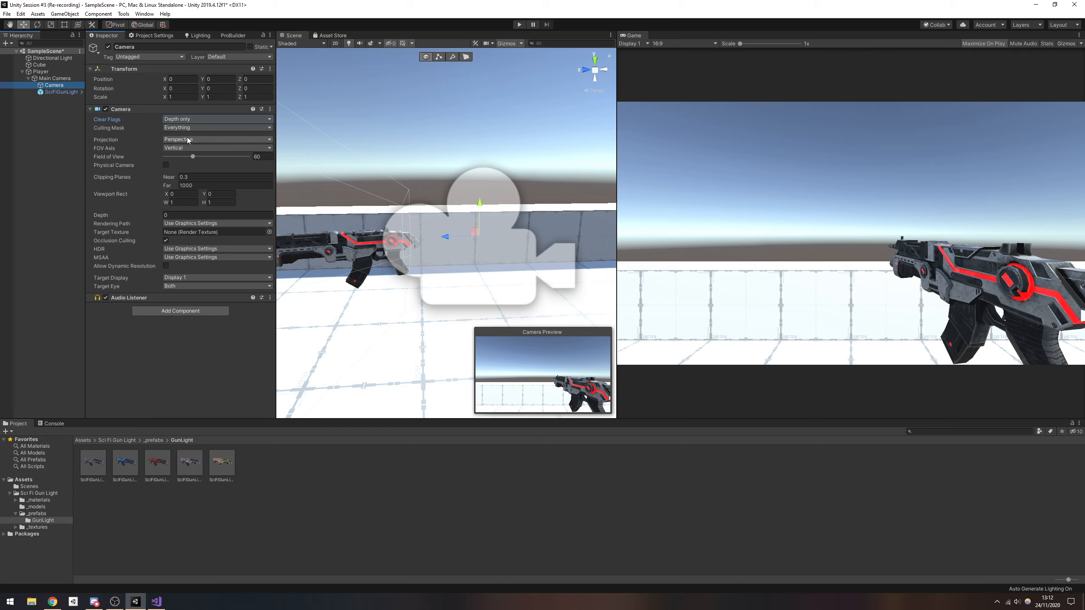
pyautogui.click(196, 119)
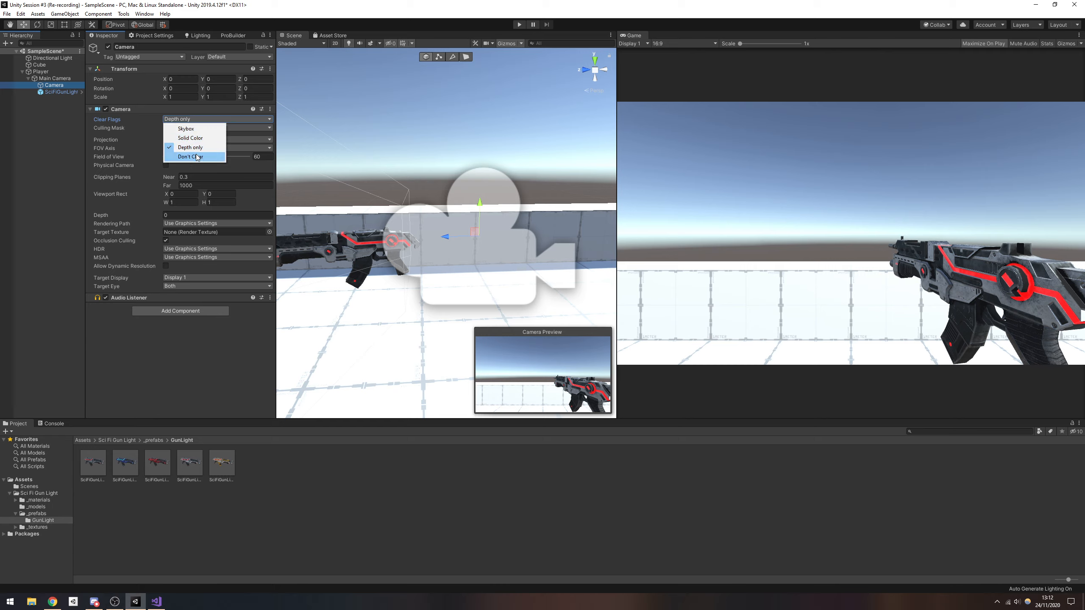
pyautogui.click(207, 367)
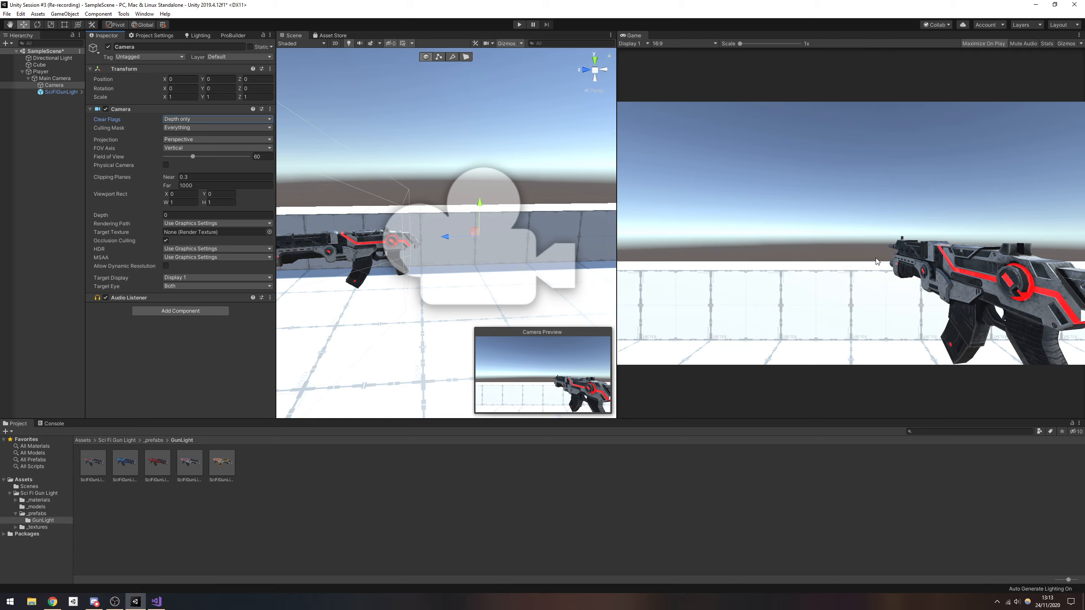
pyautogui.click(193, 118)
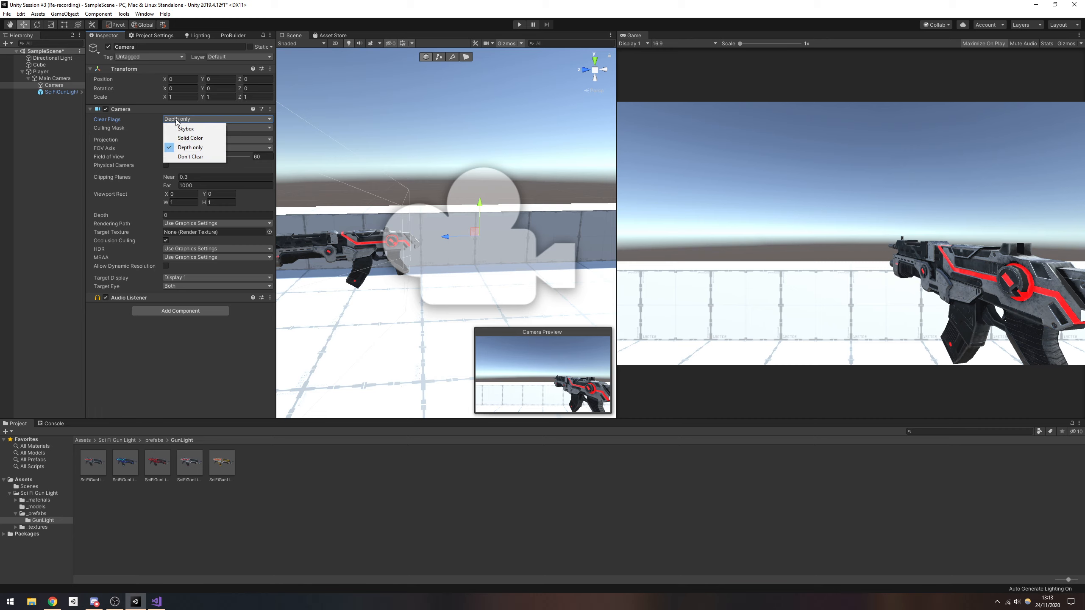
pyautogui.click(191, 148)
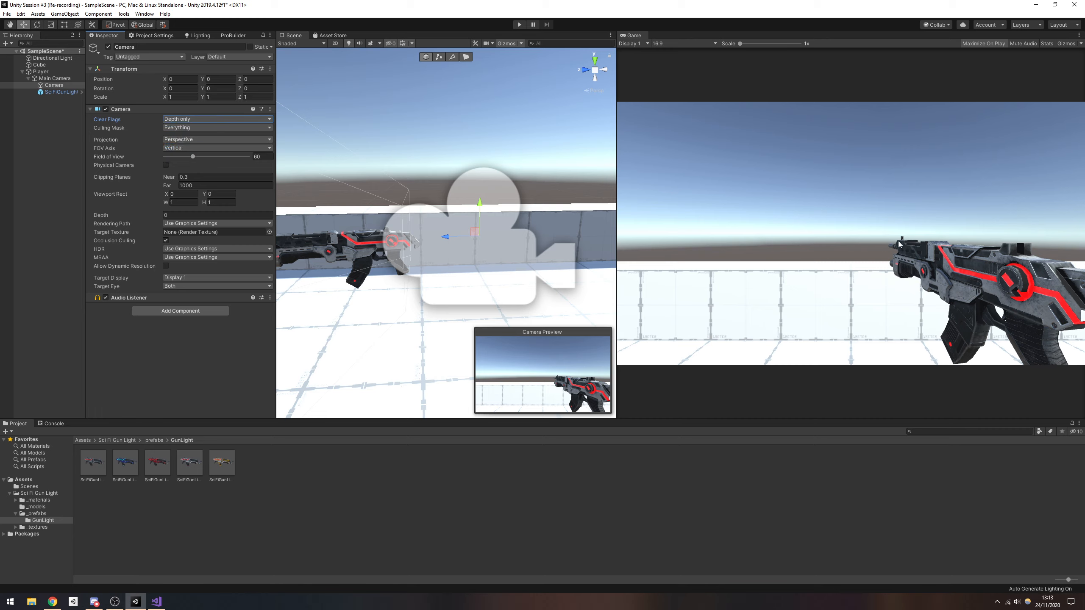
# - Limit the child camera's culling mask to the Gun layer and set its near clipping plane to 0.1
pyautogui.click(181, 128)
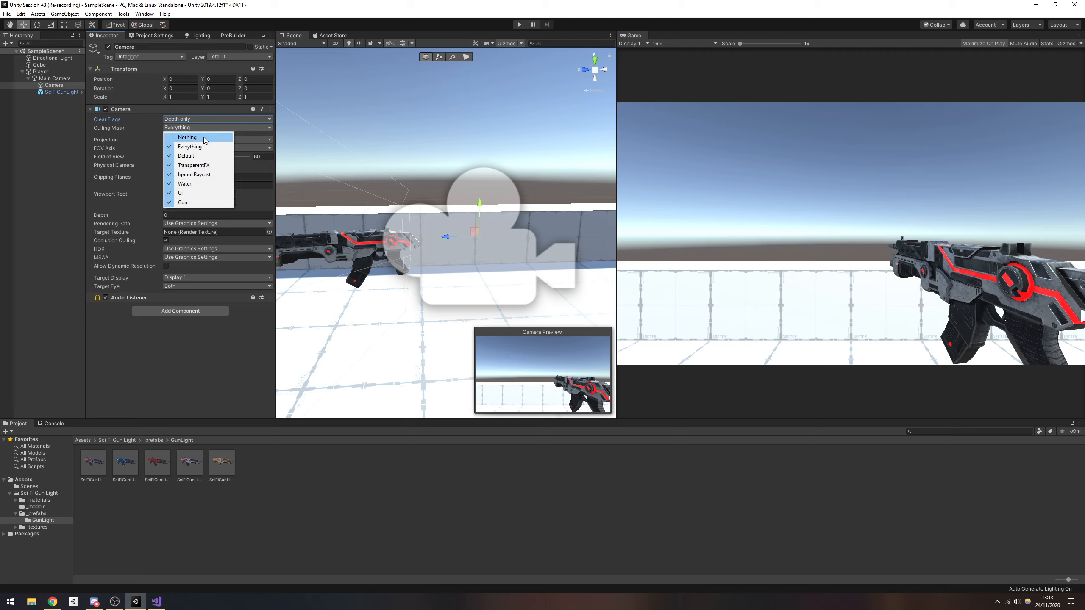
pyautogui.click(185, 137)
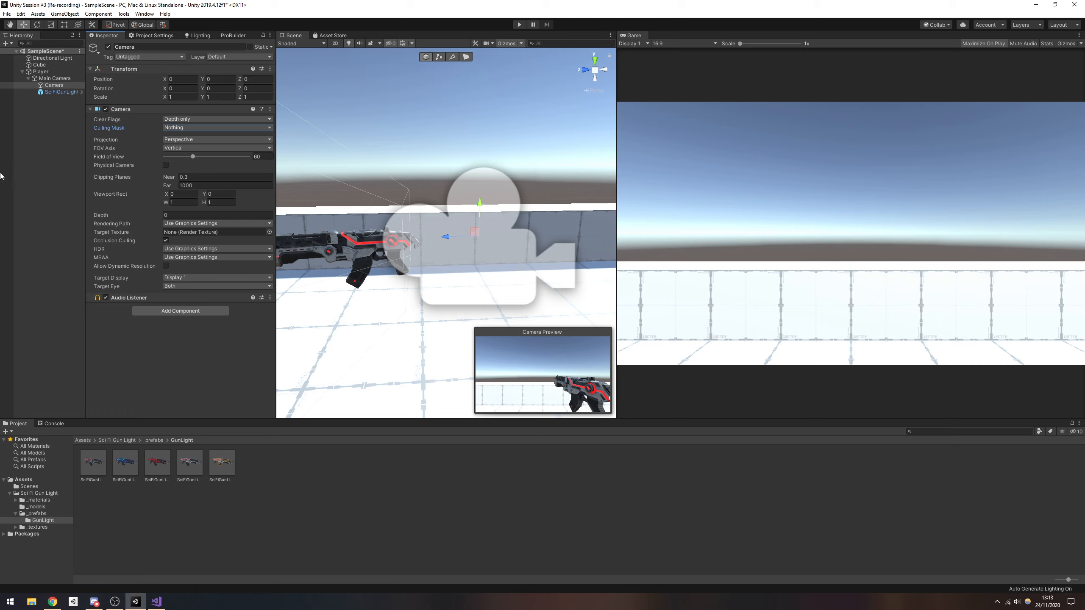
pyautogui.click(186, 128)
pyautogui.click(184, 203)
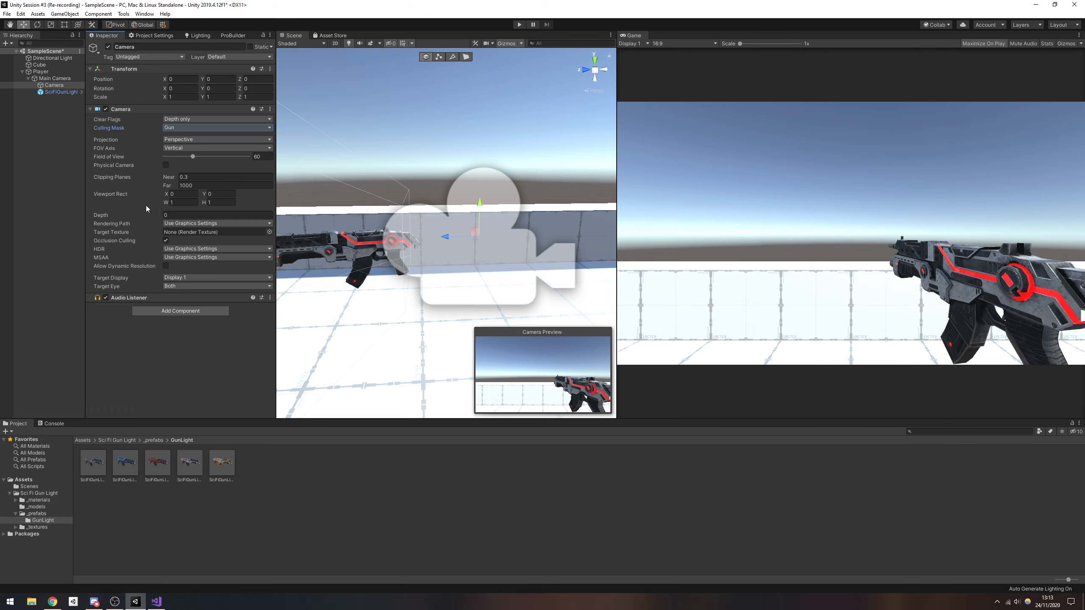
pyautogui.click(191, 176)
pyautogui.press('BackSpace')
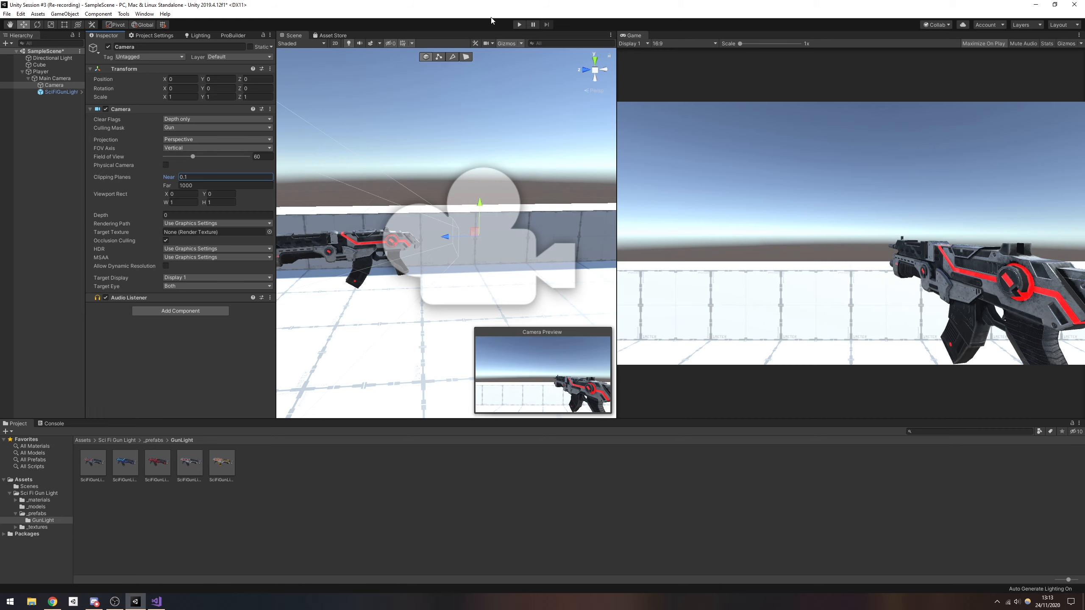
# - Play-test the two-camera setup by walking and looking around with the gun in view
pyautogui.click(520, 26)
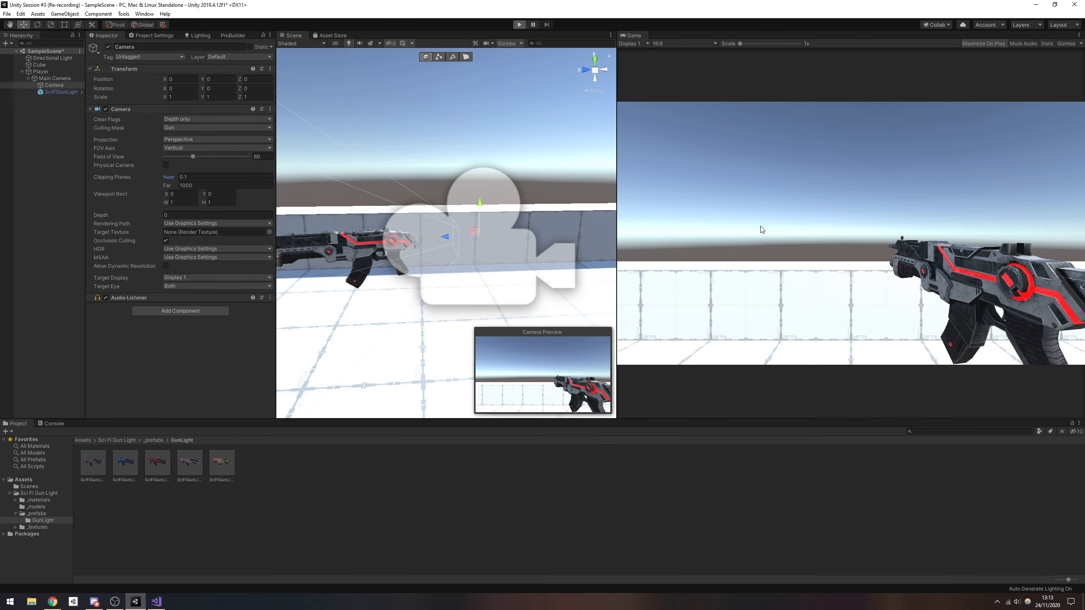
pyautogui.press('w')
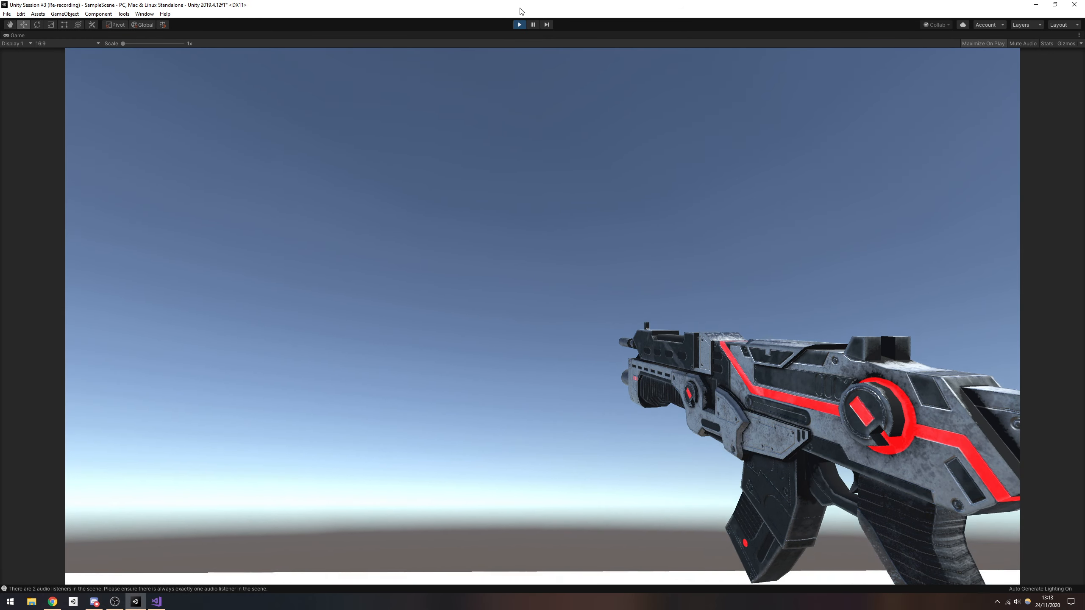
# - Stop the play test and clear the selection from the child camera under the Main Camera
pyautogui.click(519, 25)
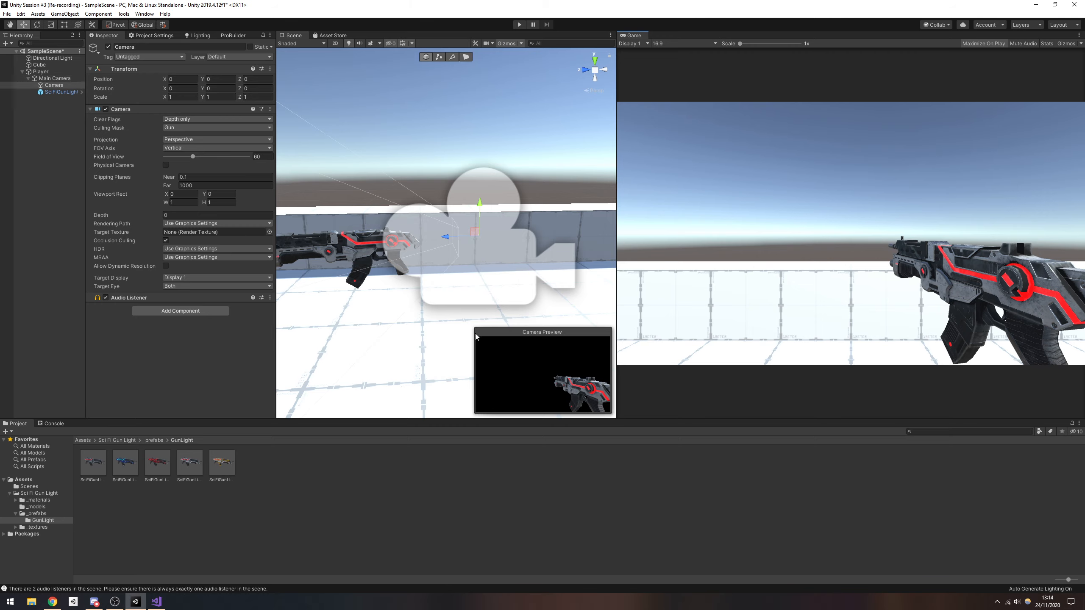
pyautogui.click(58, 84)
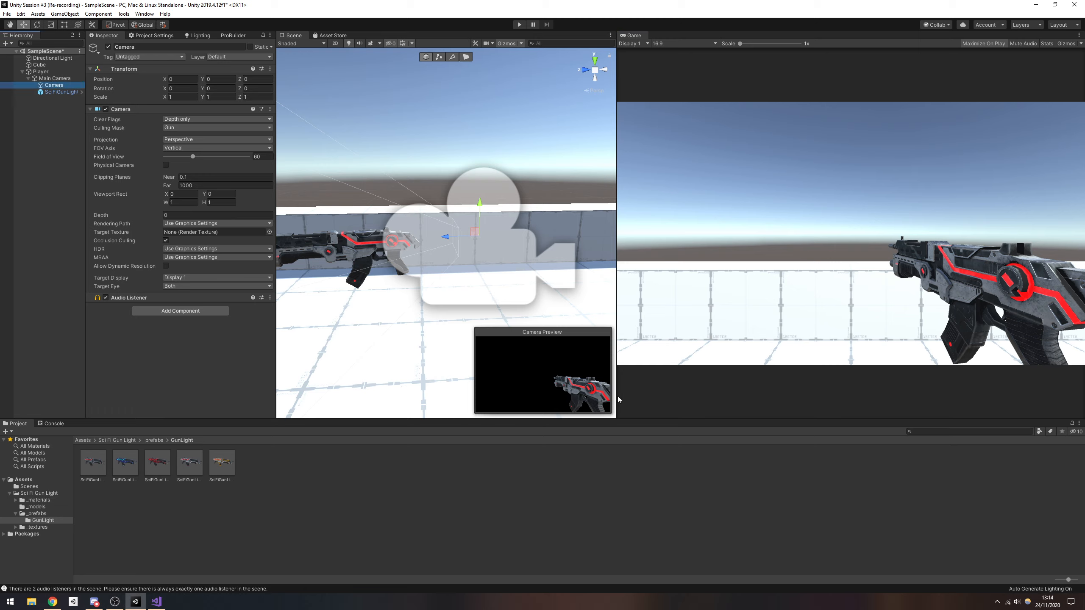
pyautogui.click(46, 78)
pyautogui.click(456, 125)
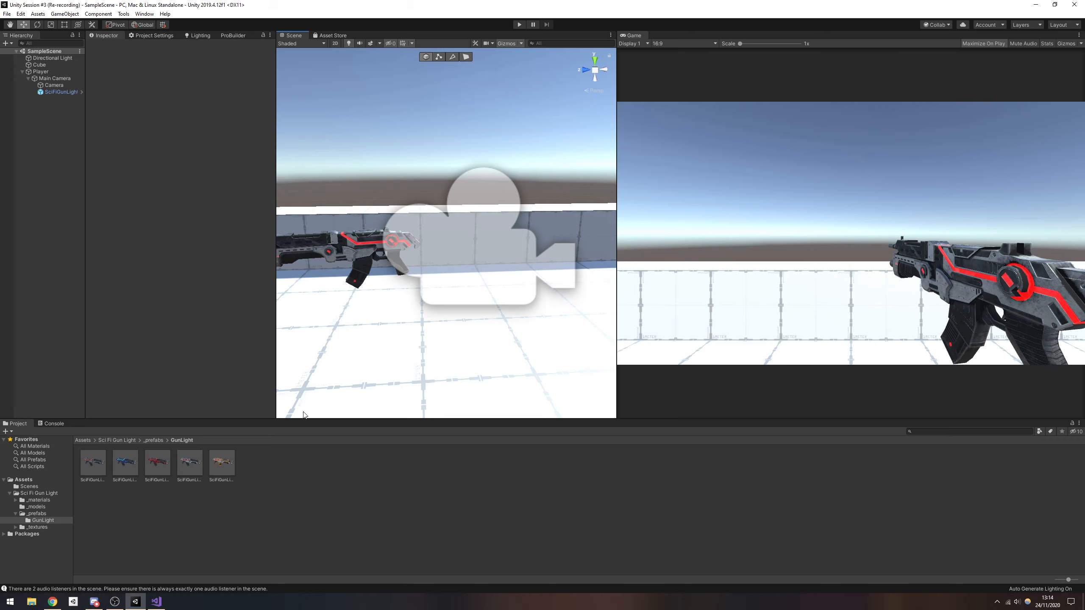
# - Create a C# script named GunController in the Assets folder and open it in Visual Studio
pyautogui.click(32, 480)
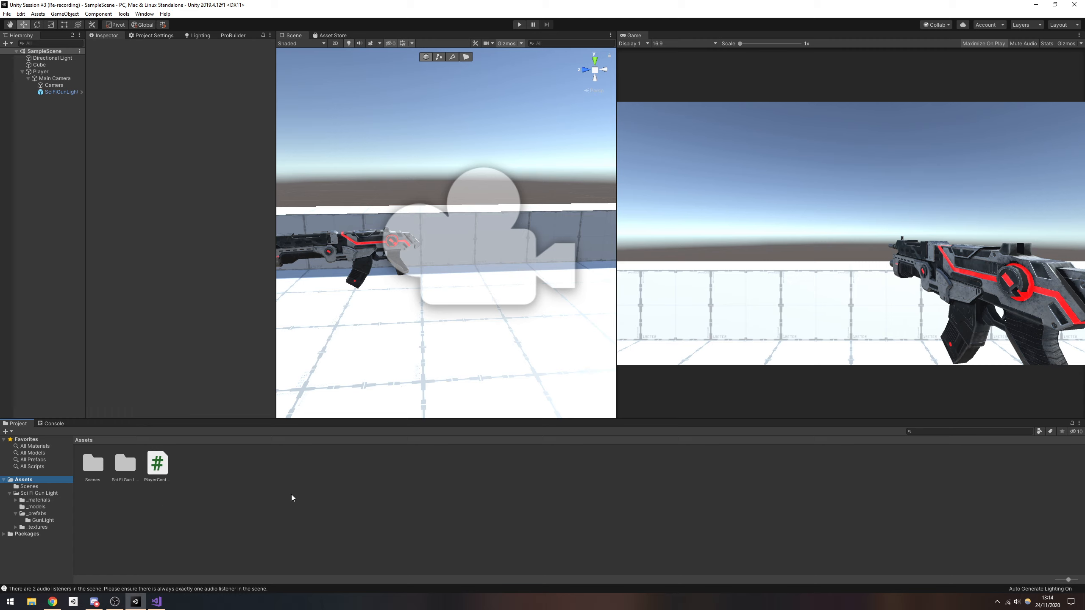
pyautogui.rightClick(314, 508)
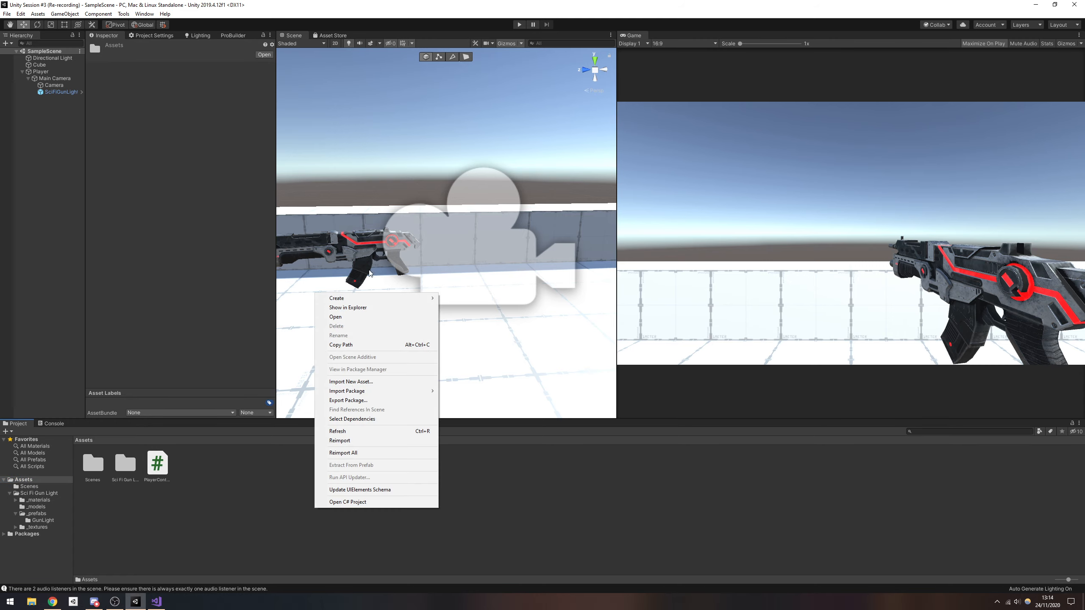
pyautogui.moveTo(369, 298)
pyautogui.click(487, 285)
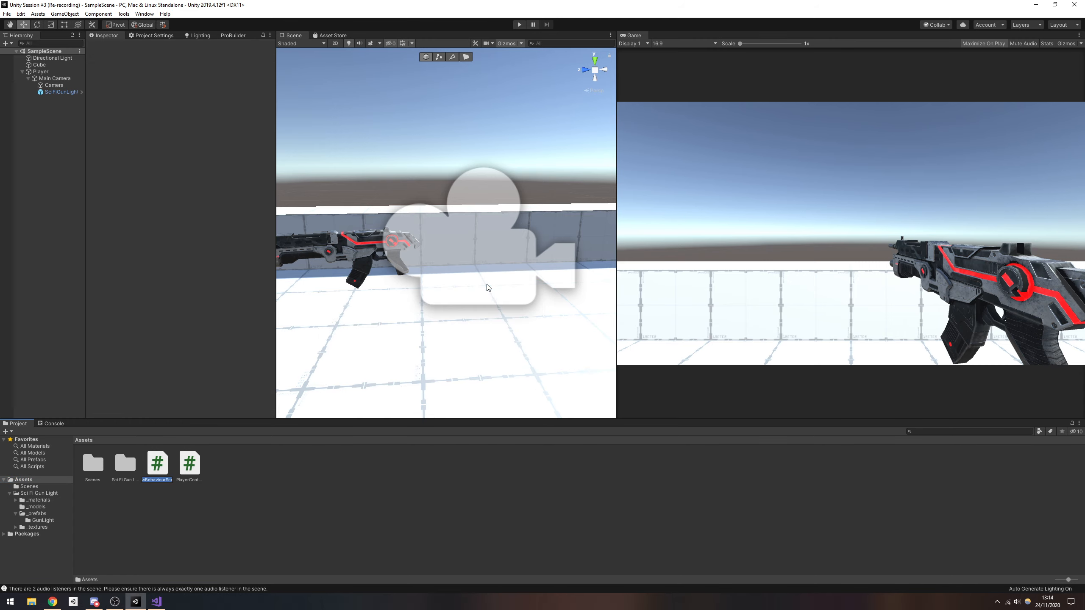
pyautogui.write('GunController')
pyautogui.press('Return')
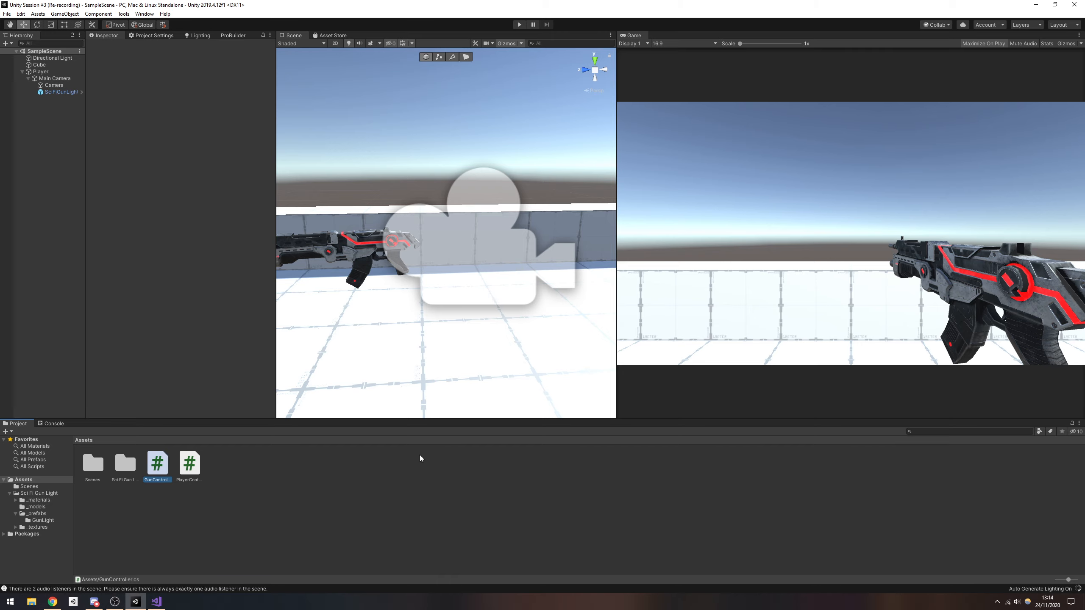
pyautogui.doubleClick(161, 461)
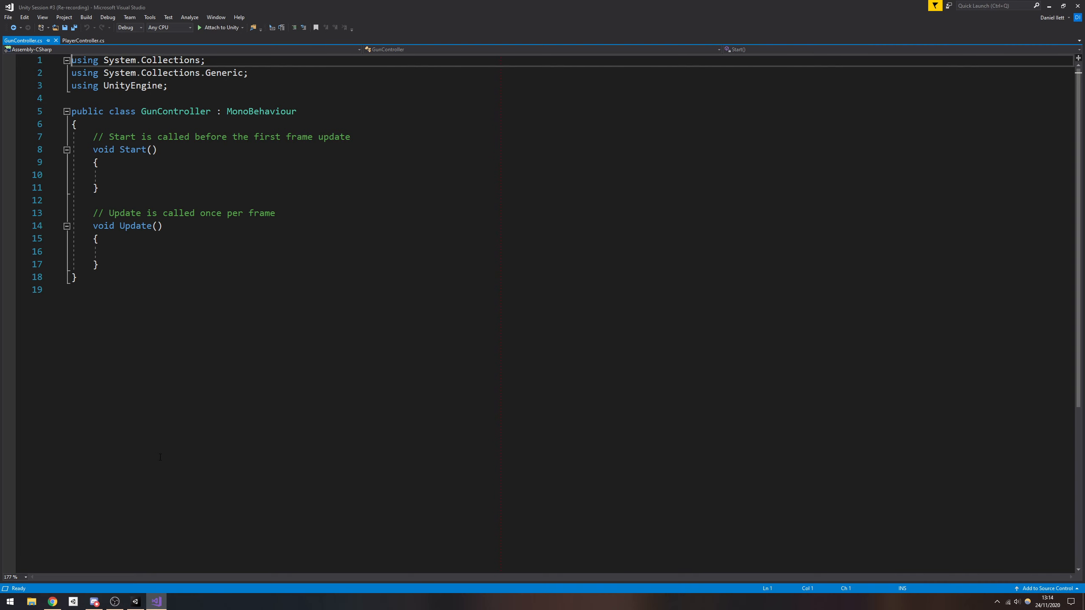
# - Back in Unity, remove the child camera's Audio Listener component and save the scene, returning to the GunController script in Visual Studio
pyautogui.click(135, 602)
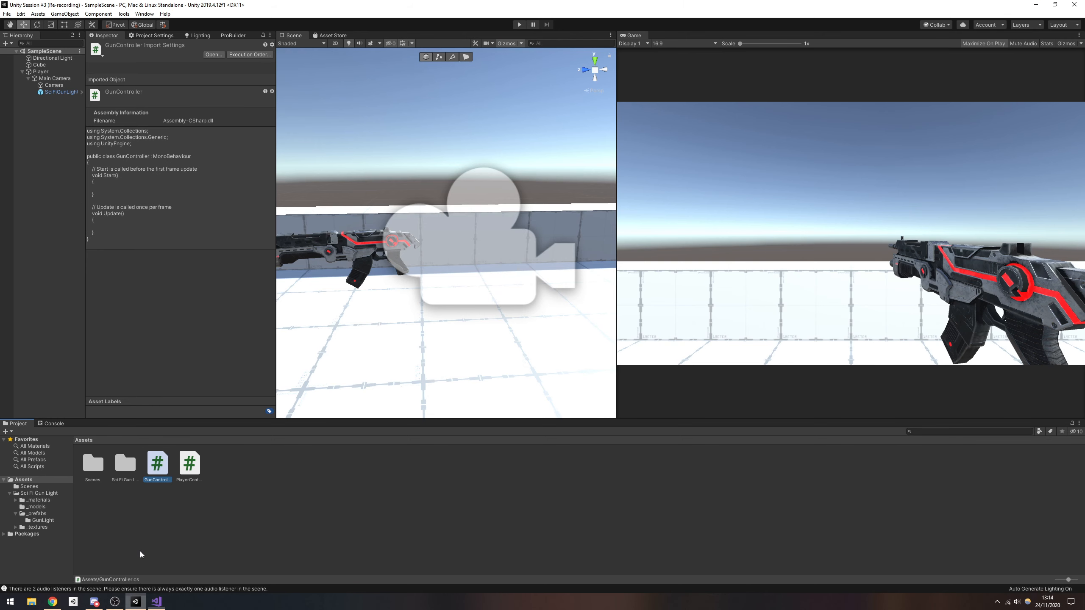
pyautogui.click(53, 85)
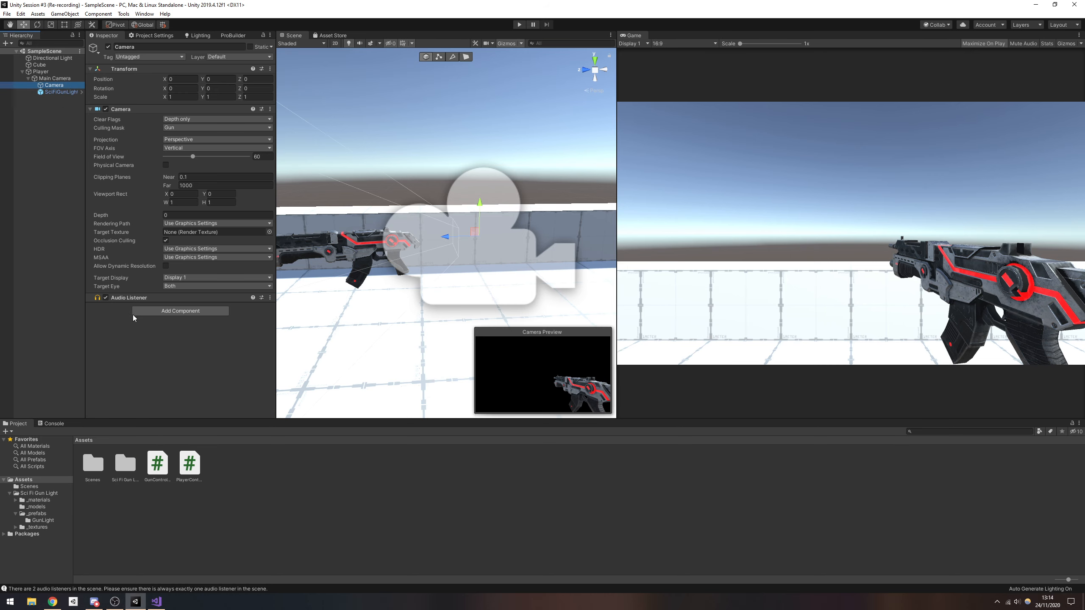
pyautogui.click(269, 297)
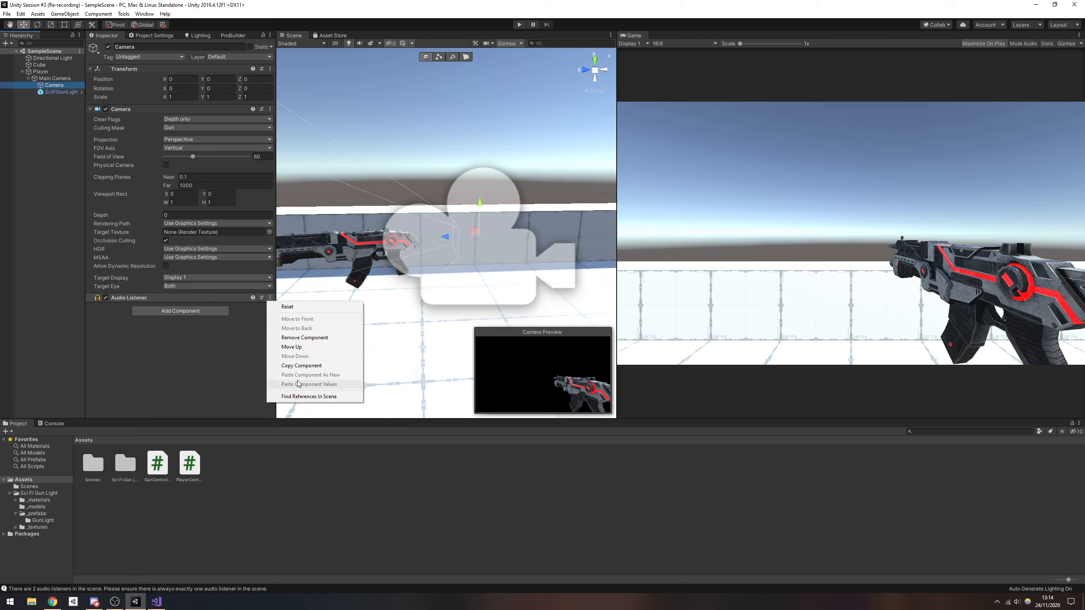
pyautogui.click(305, 338)
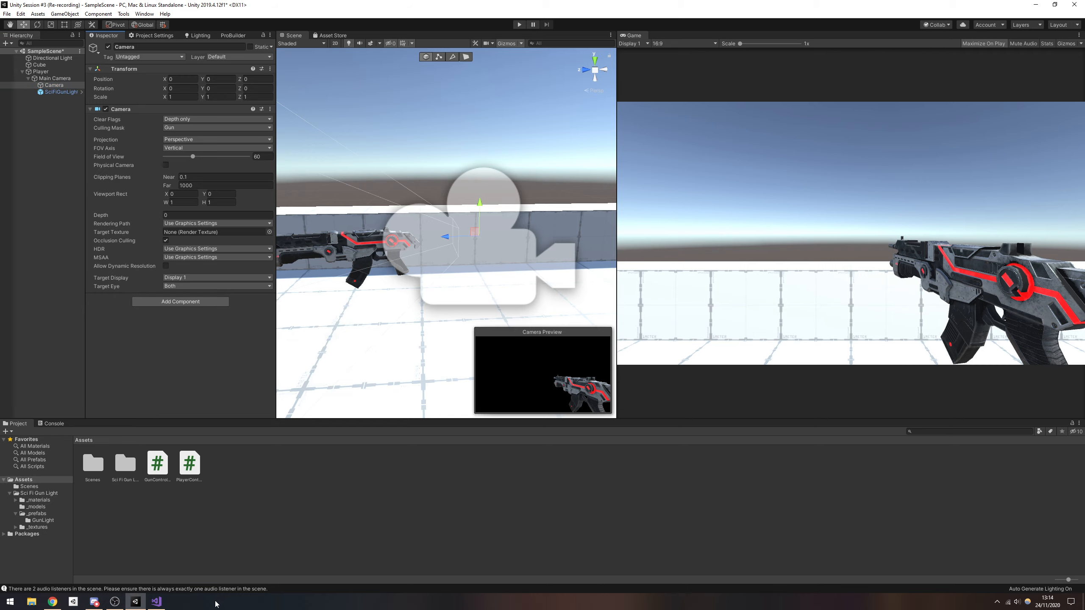
pyautogui.hotkey('ctrl', 's')
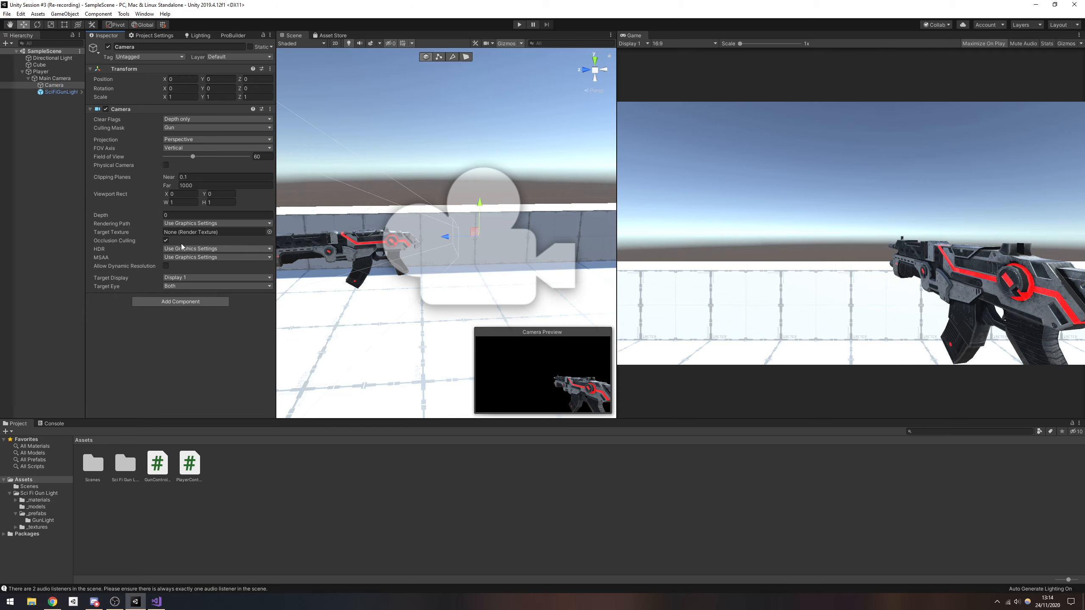
pyautogui.click(162, 606)
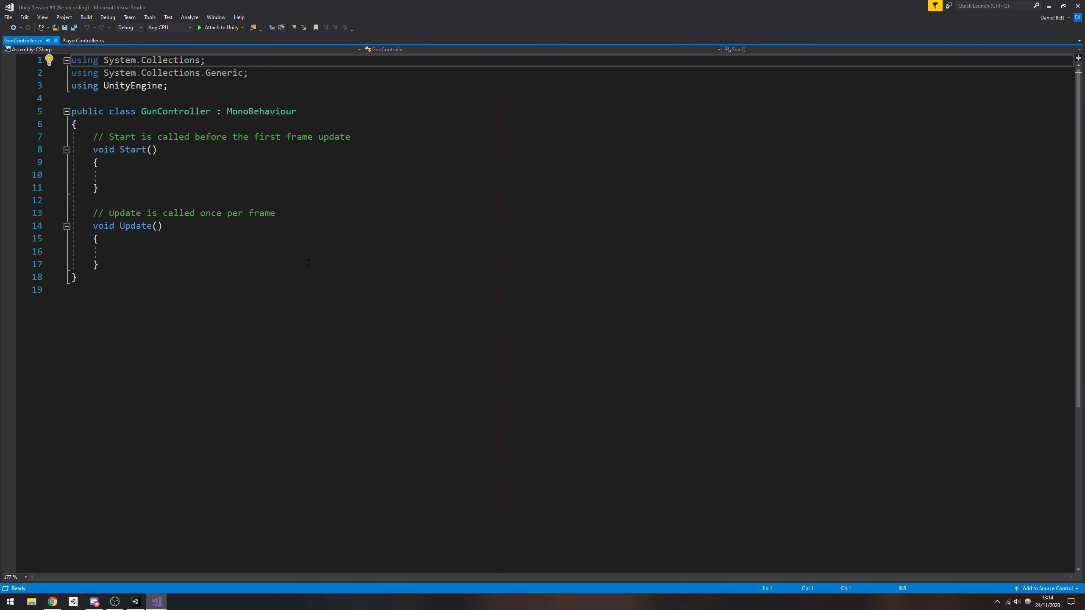